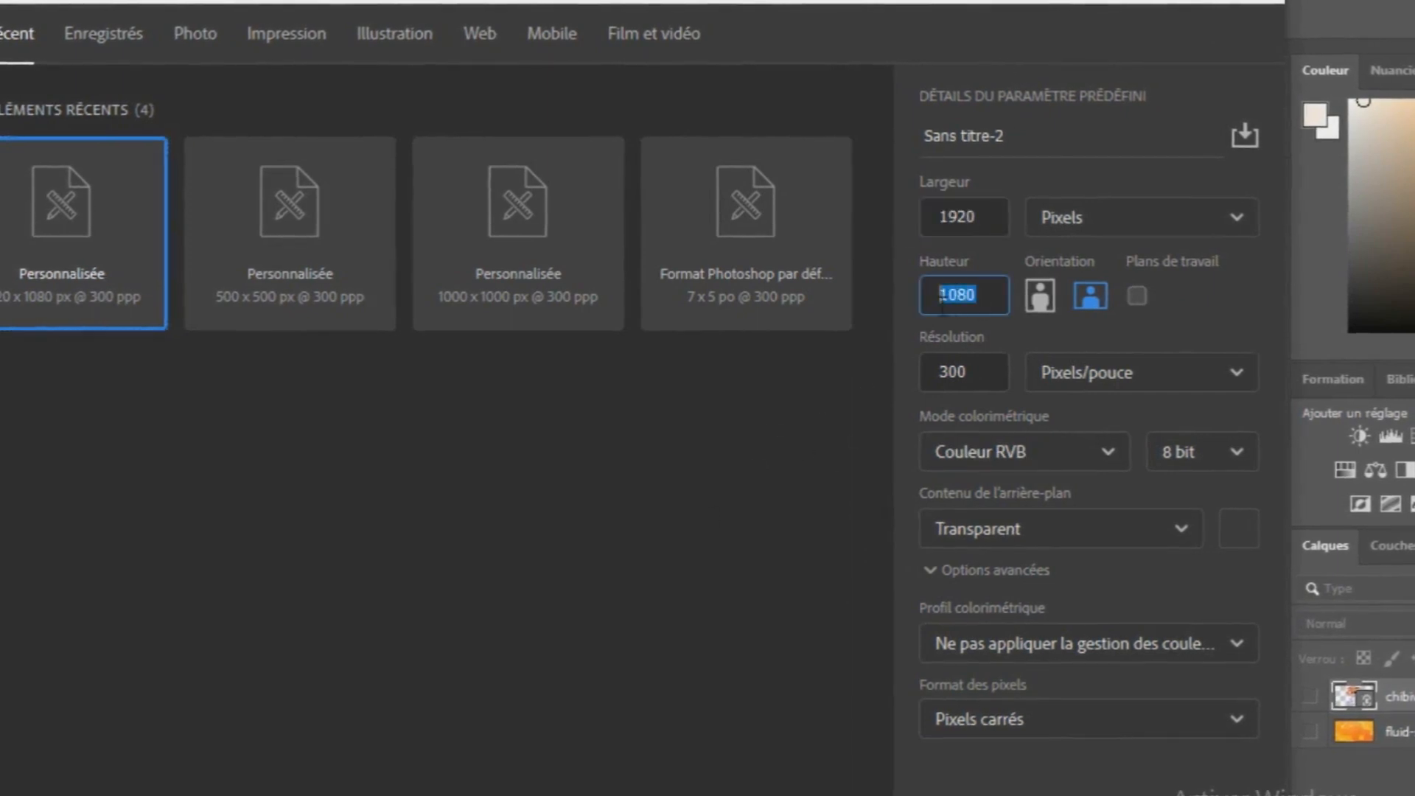
# - Create the new transparent document with a width of 1920 and a height of 1800 pixels
pyautogui.write('0')
pyautogui.doubleClick(951, 216)
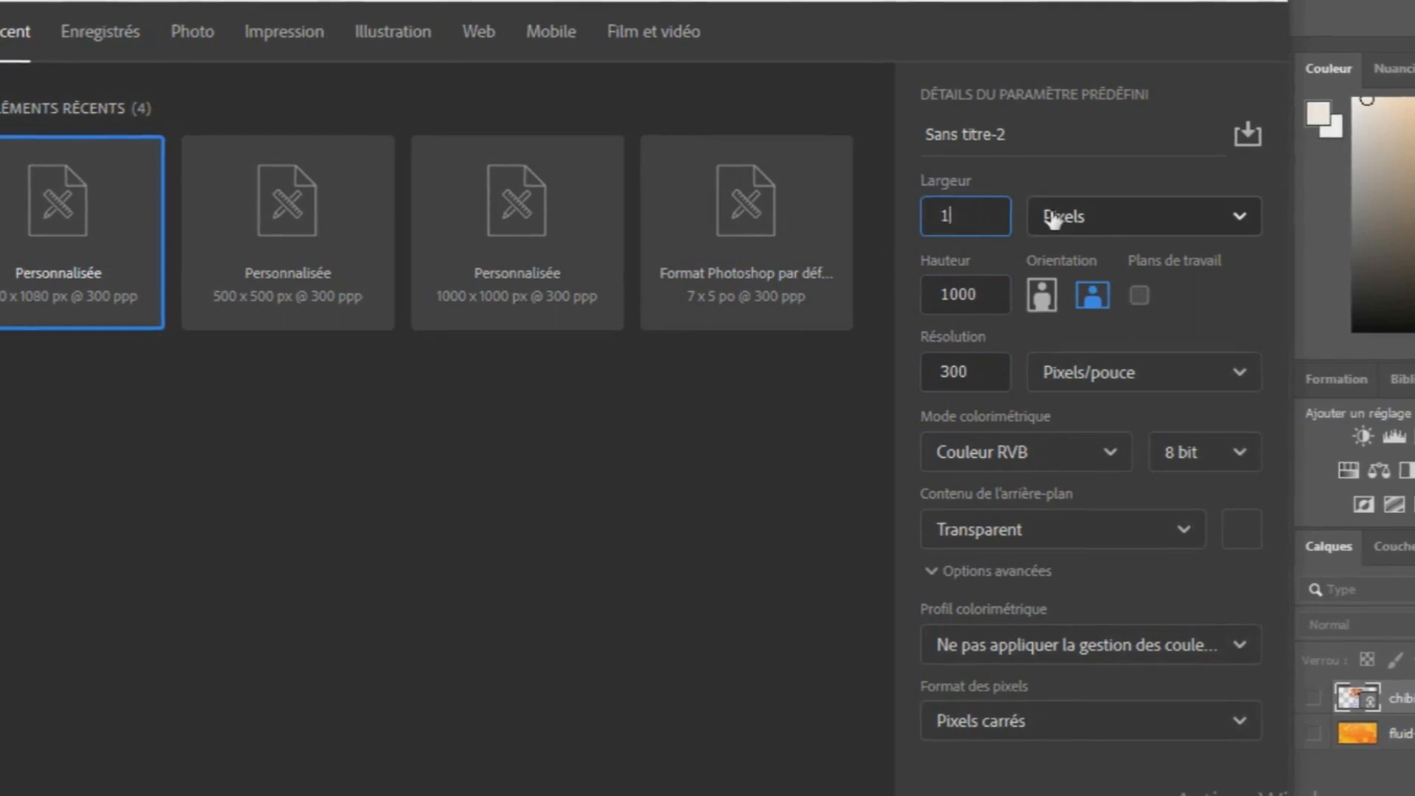
pyautogui.doubleClick(959, 295)
pyautogui.write('1800')
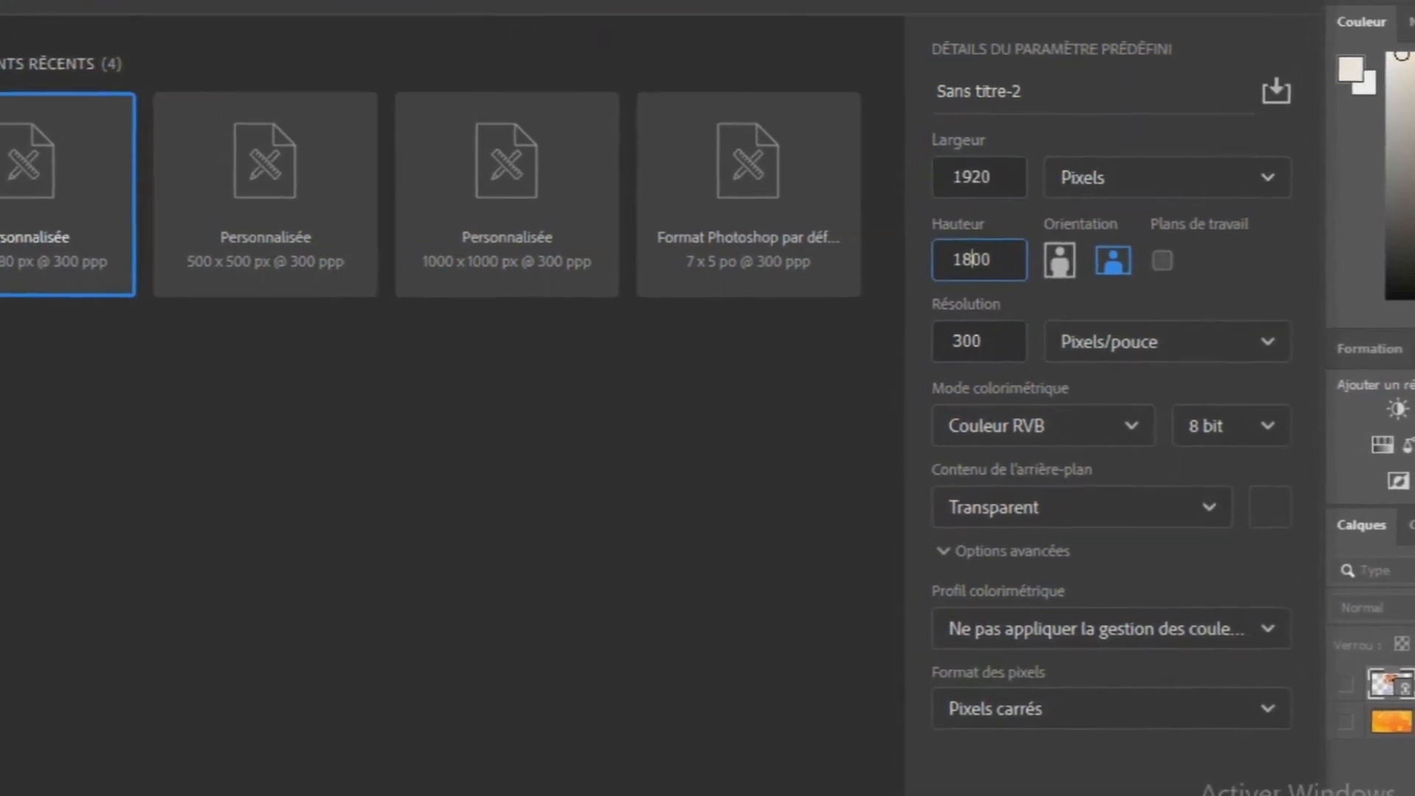
pyautogui.click(1117, 216)
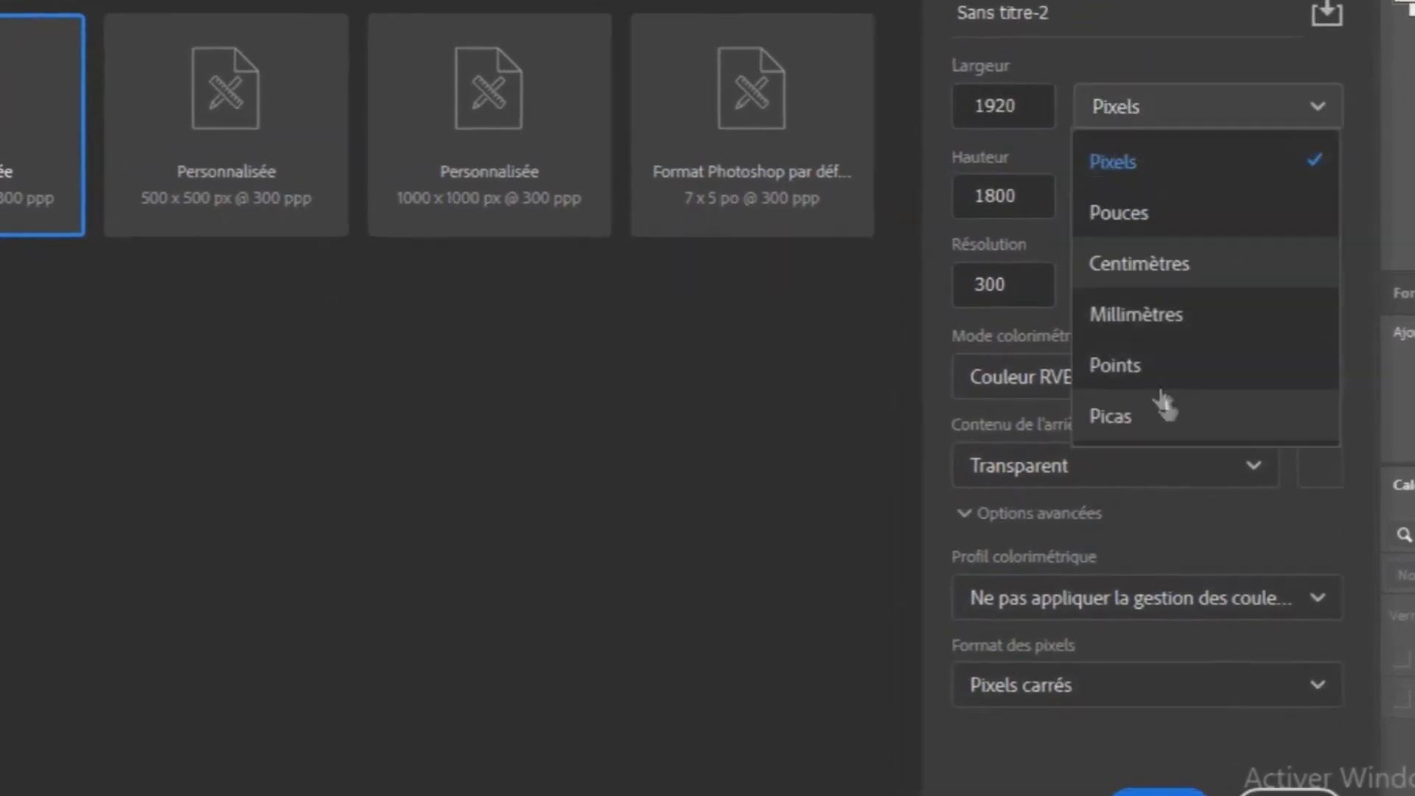
pyautogui.click(1150, 164)
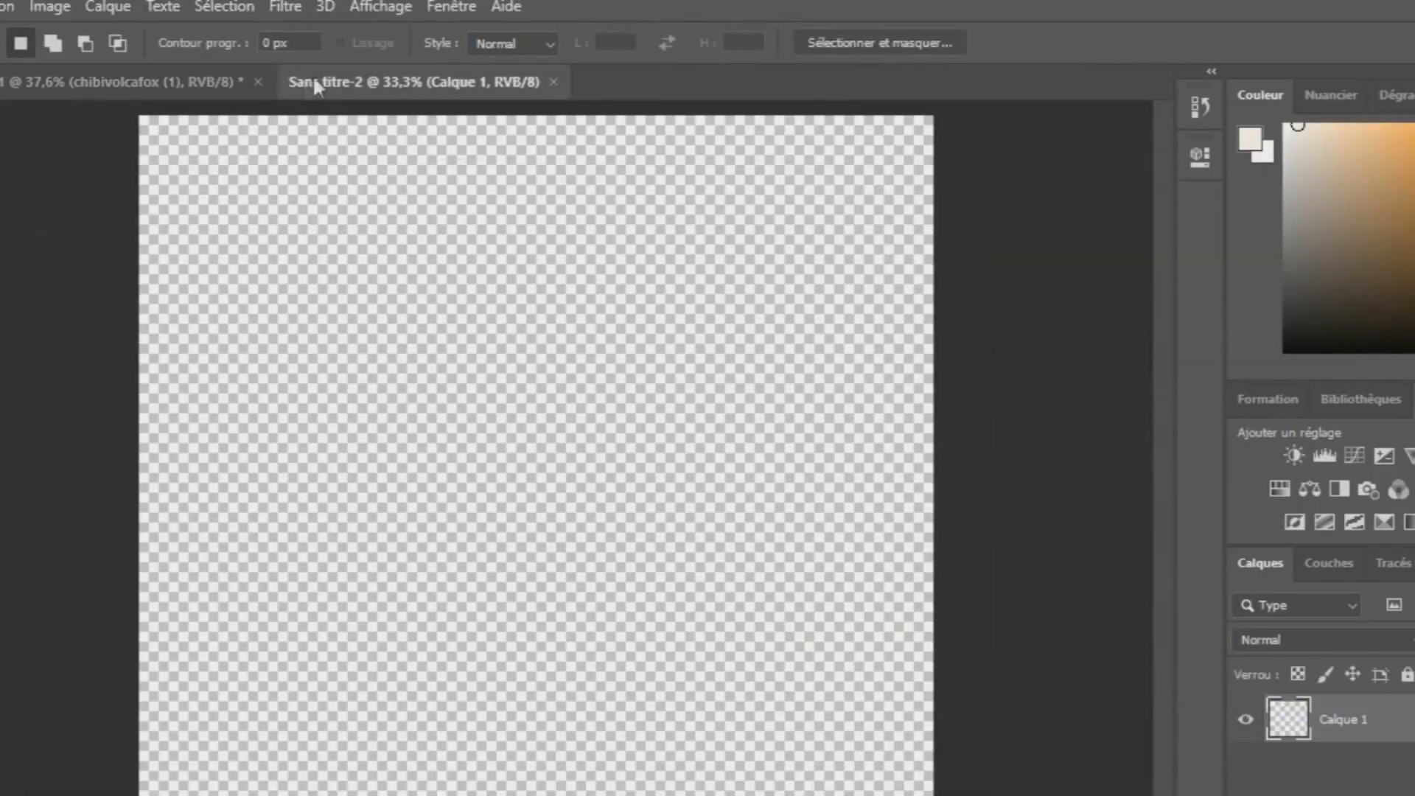
# - View the two open documents in turn by switching between Sans titre-1 and Sans titre-2
pyautogui.click(182, 86)
pyautogui.click(319, 85)
pyautogui.click(193, 87)
pyautogui.click(361, 87)
# - Detach the Sans titre-1 document, copy its chibivolcafox (1) layer into Sans titre-2, and dock the window again
pyautogui.press('v')
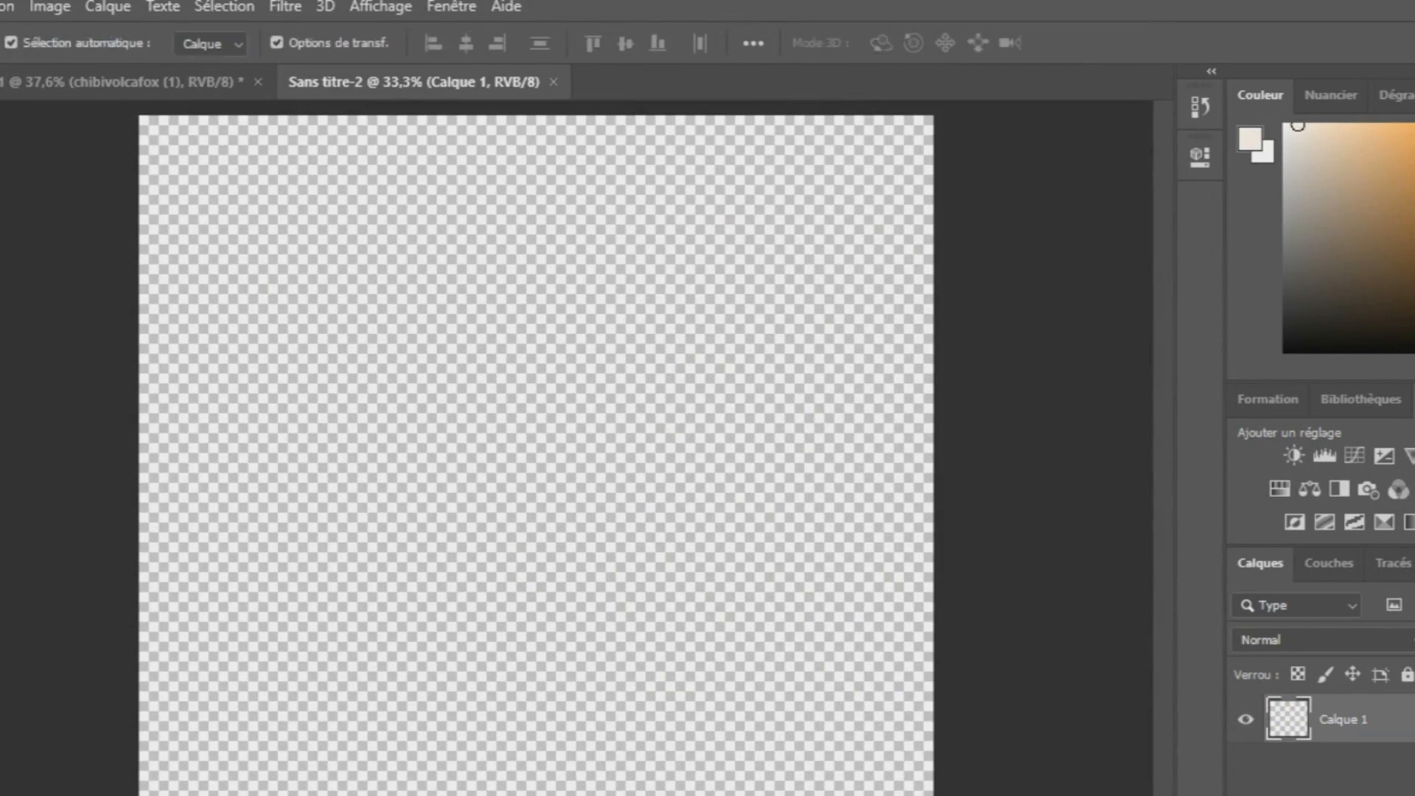
pyautogui.click(33, 92)
pyautogui.moveTo(166, 85); pyautogui.dragTo(82, 160)
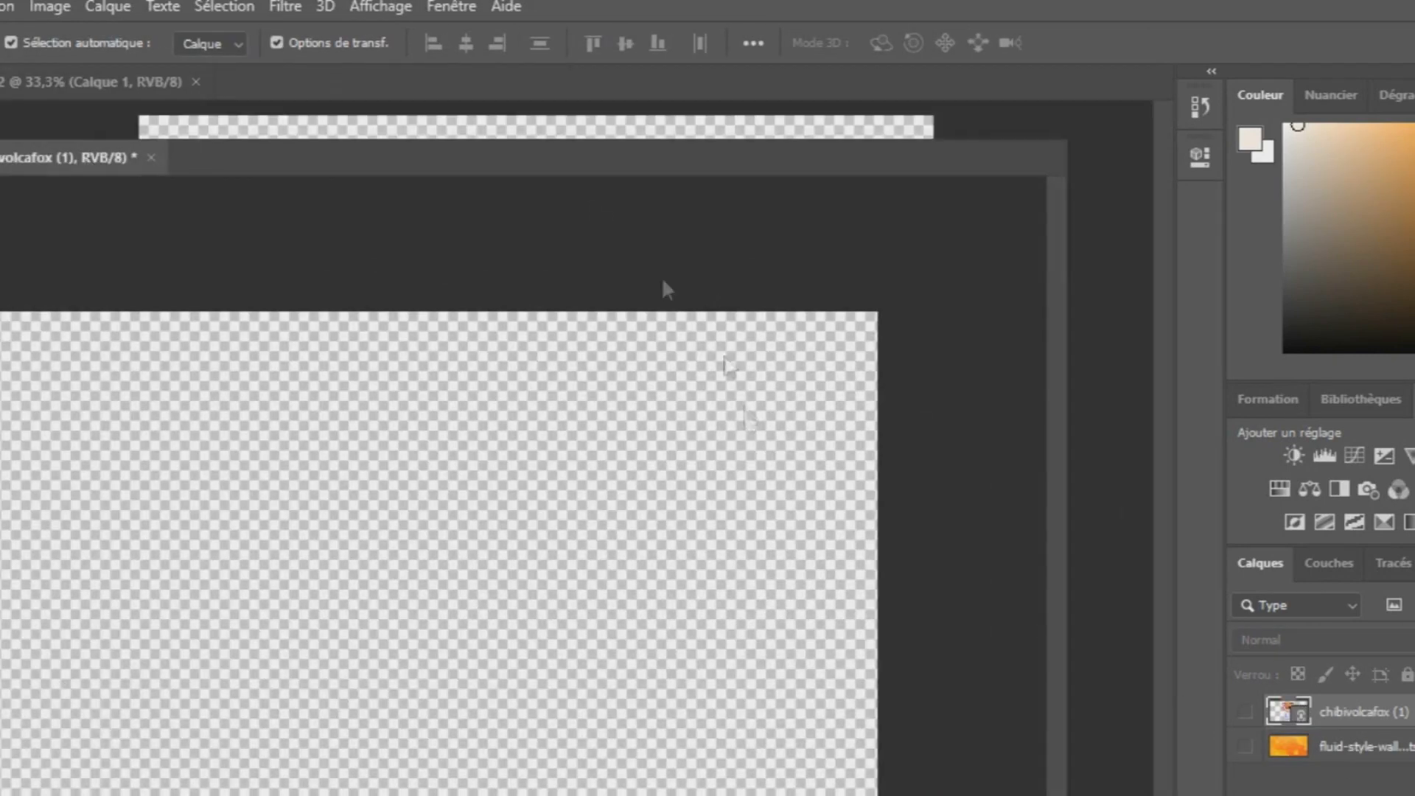
pyautogui.moveTo(1351, 721); pyautogui.dragTo(909, 590)
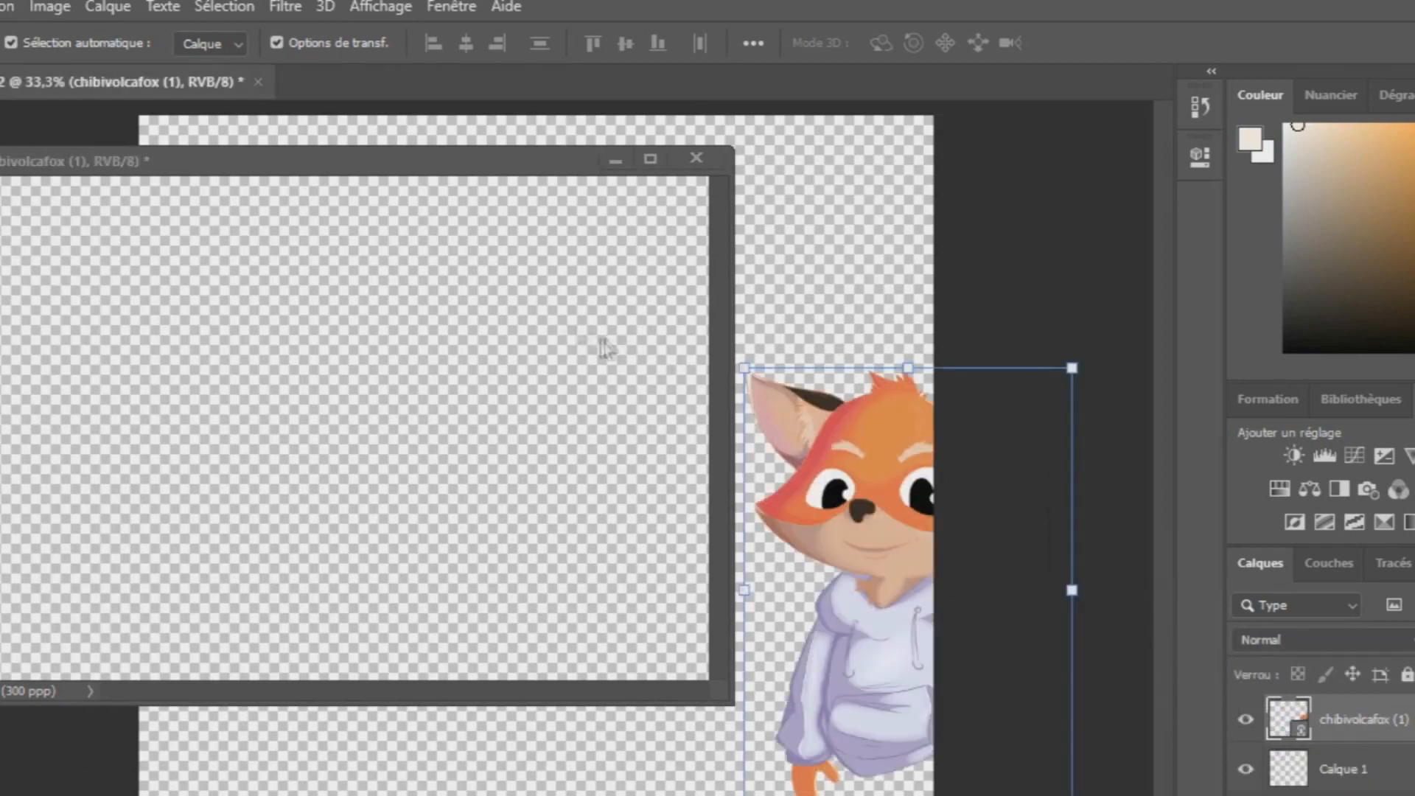
pyautogui.moveTo(363, 155); pyautogui.dragTo(421, 91)
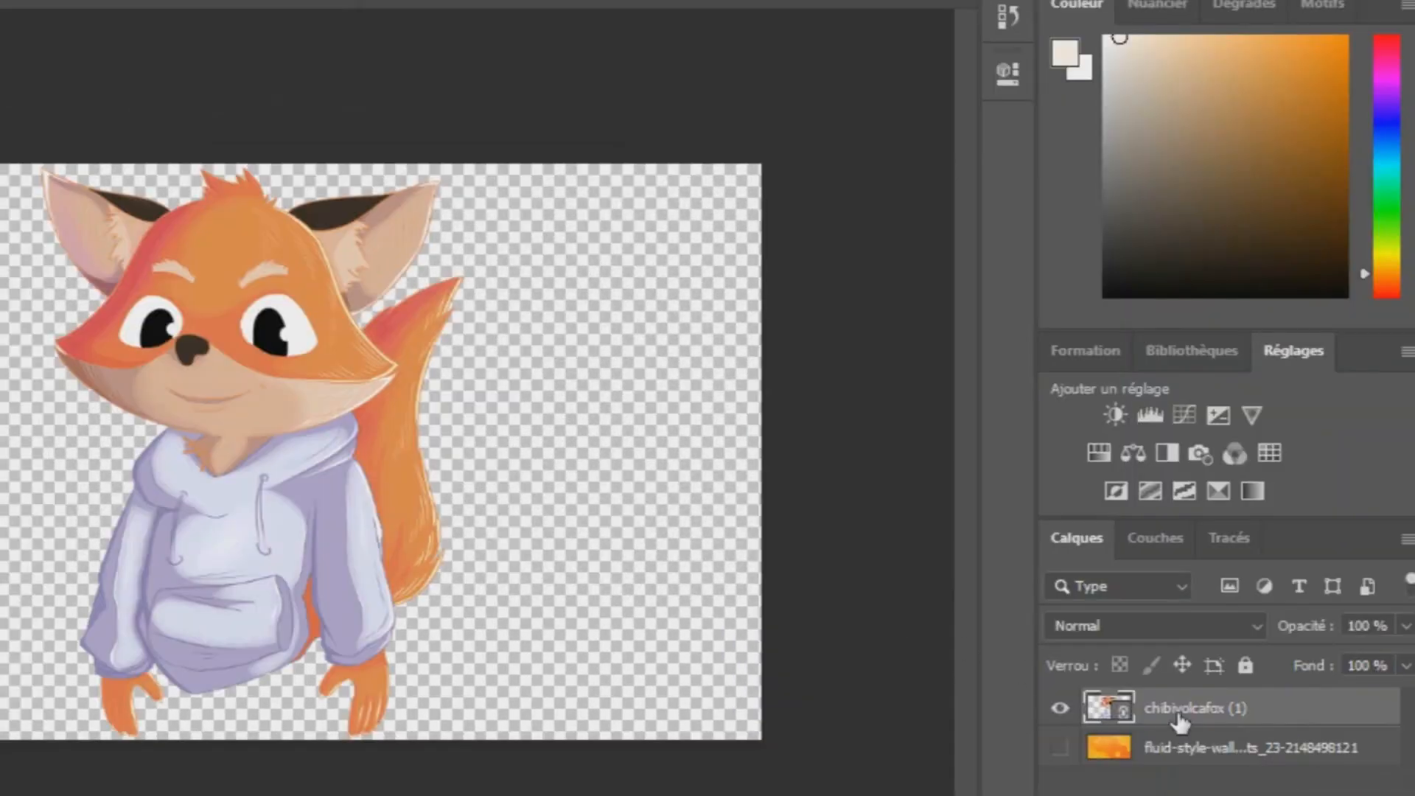
# - Rasterize the chibivolcafox (1) layer in Sans titre-1 and undo the trial eraser strokes across the fox
pyautogui.rightClick(1176, 715)
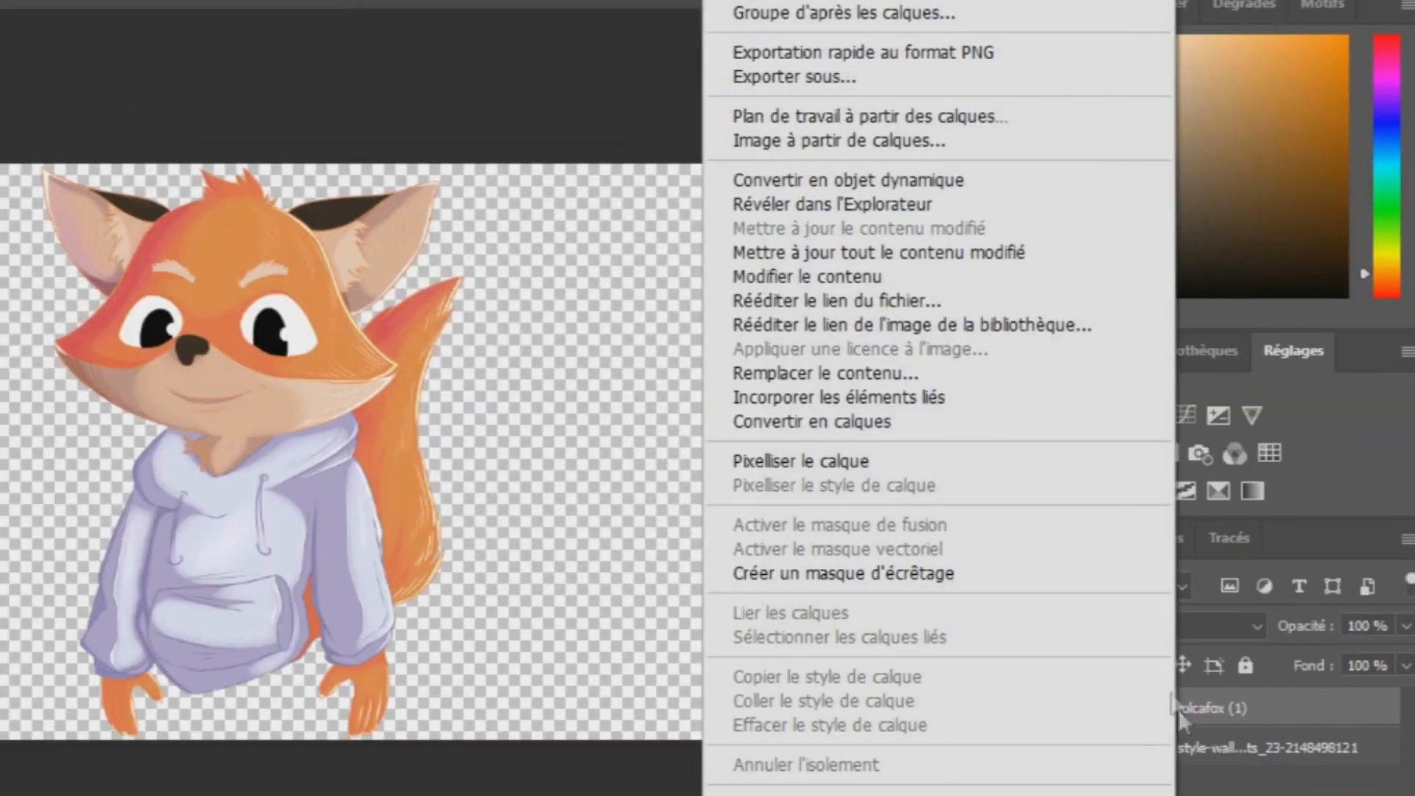
pyautogui.click(870, 461)
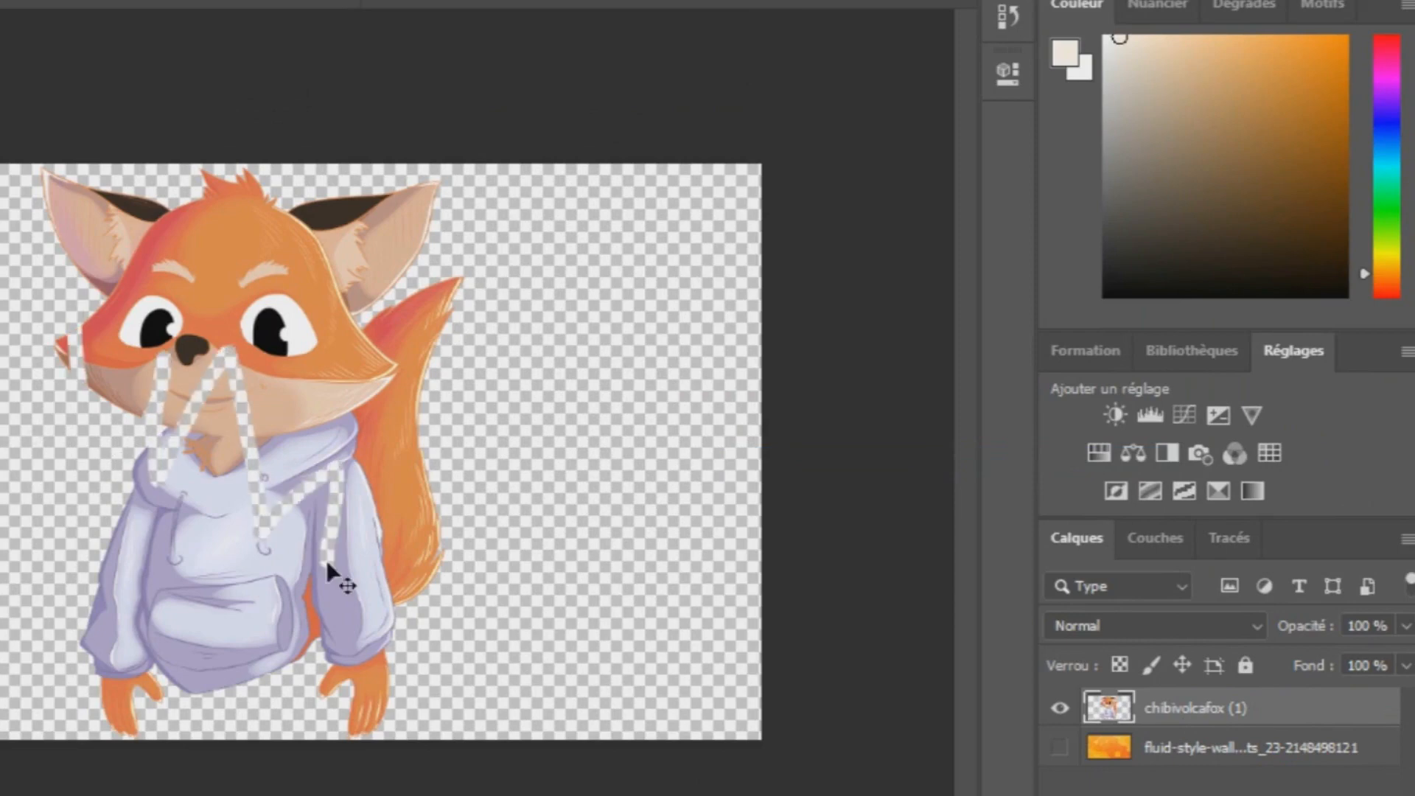
pyautogui.hotkey('ctrl', 'z')
# - Scale the fox layer proportionally to 91.84 % with the Move tool's transform controls
pyautogui.click(22, 286)
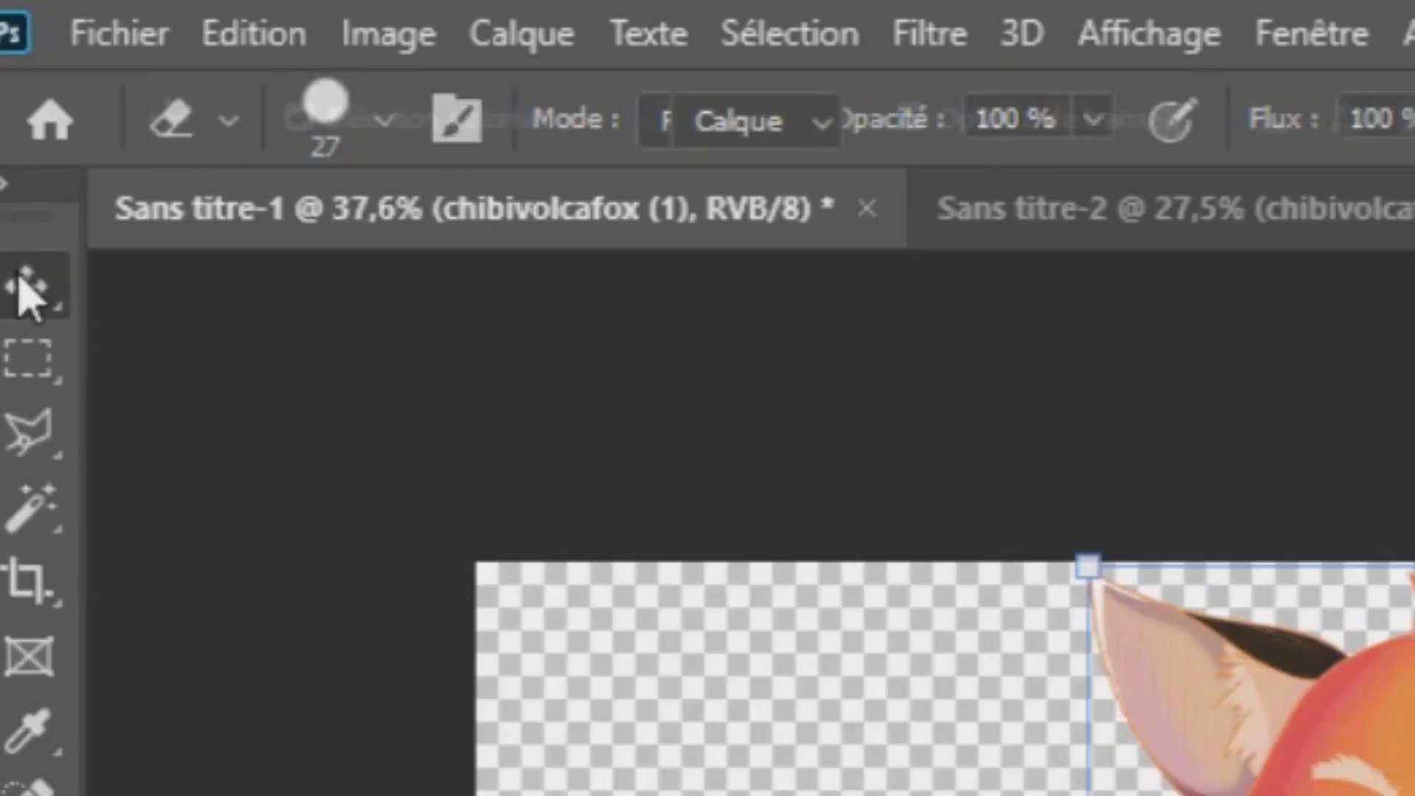
pyautogui.moveTo(236, 457); pyautogui.dragTo(252, 476)
pyautogui.moveTo(1414, 601); pyautogui.dragTo(1414, 695)
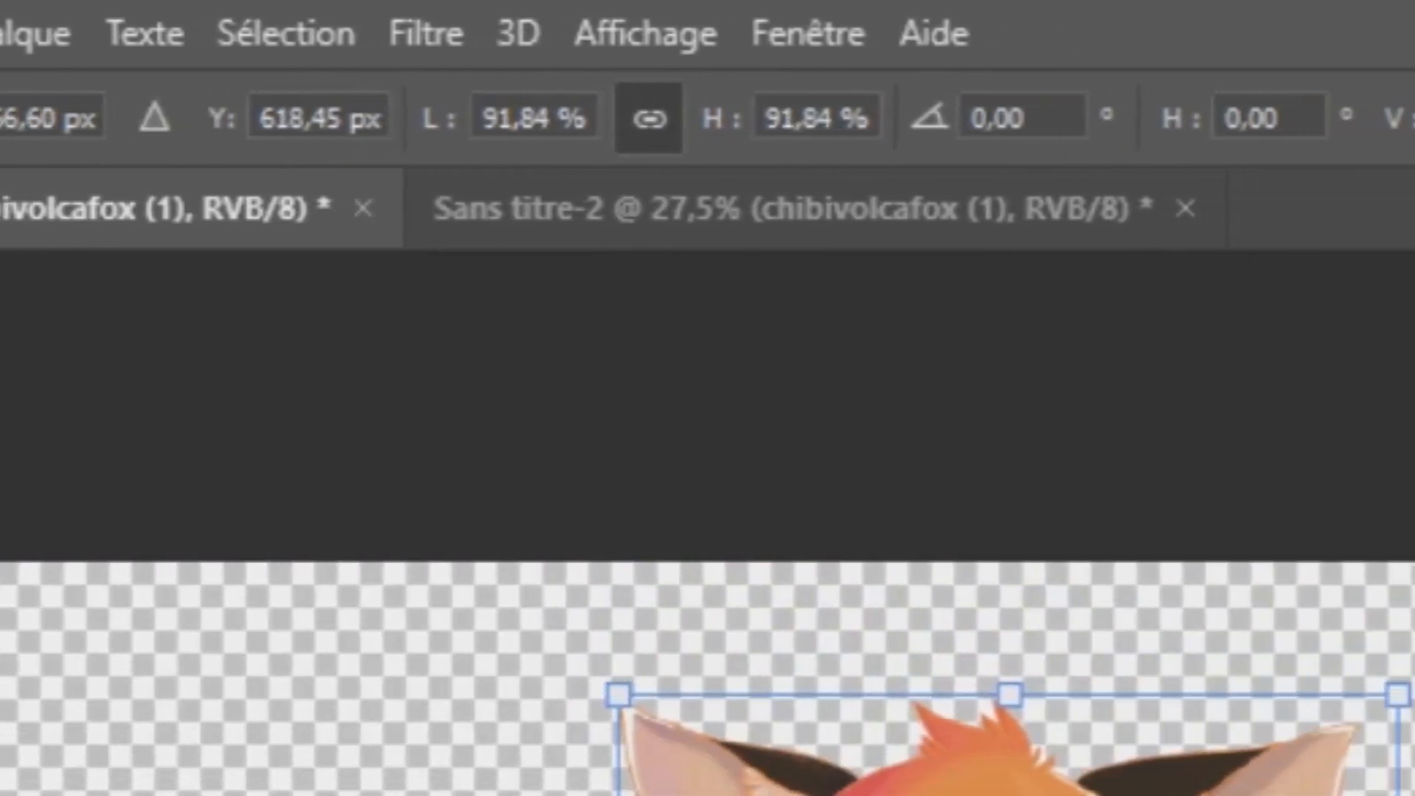
# - Undo the trial skew of the fox and move it to the canvas centre at X 960, Y 540 px
pyautogui.moveTo(1402, 795); pyautogui.dragTo(1348, 787)
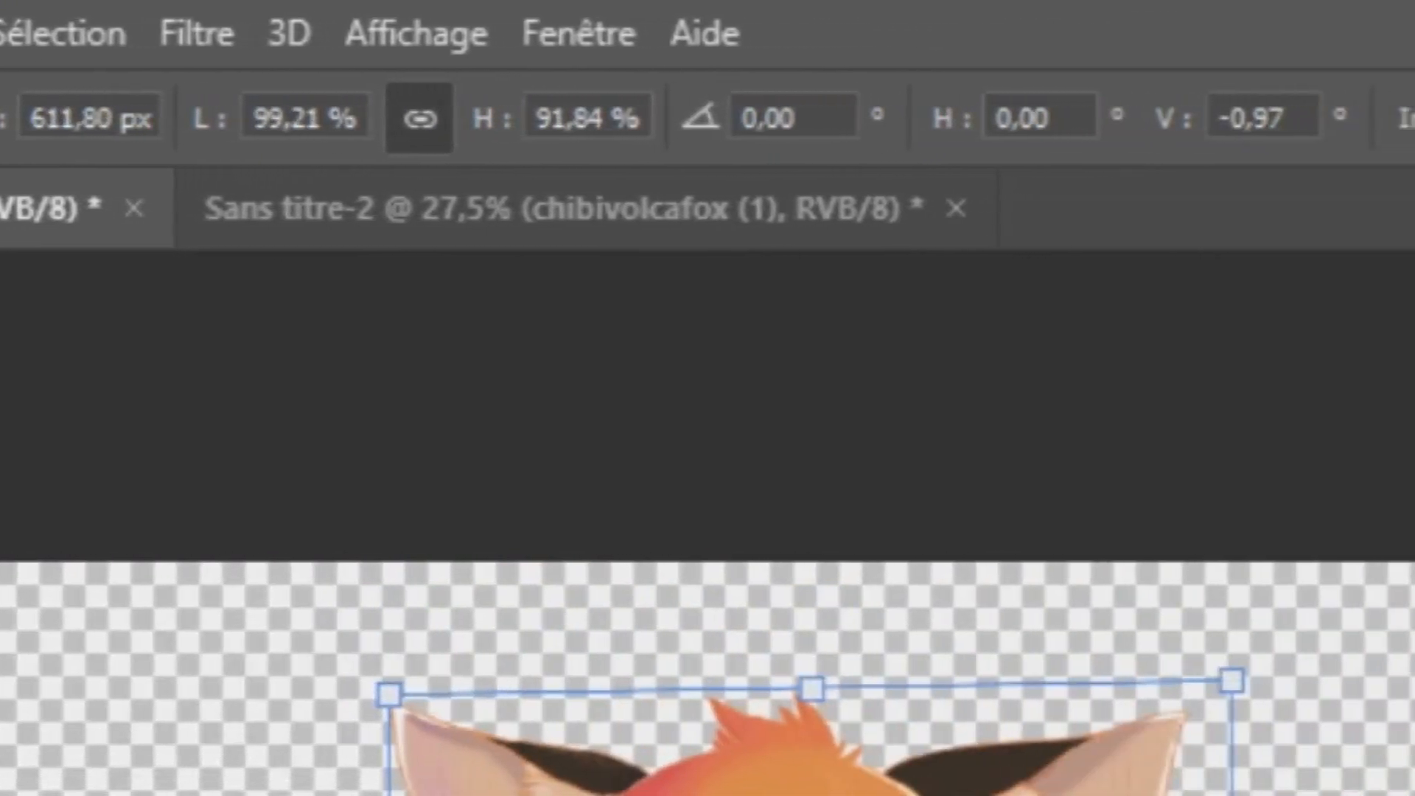
pyautogui.hotkey('ctrl', 'z')
pyautogui.moveTo(670, 795); pyautogui.dragTo(661, 712)
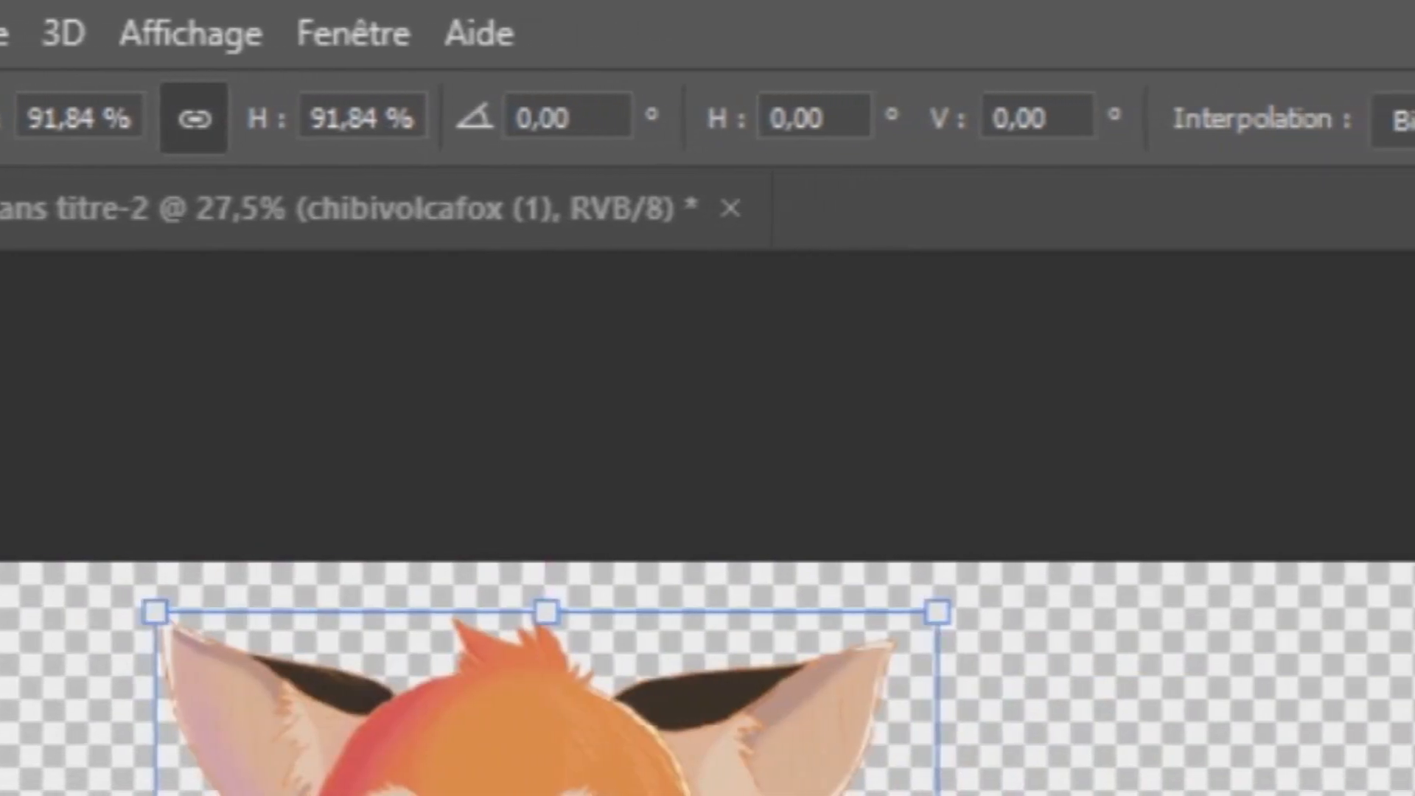
# - Flip the fox horizontally and flip it back to its original orientation
pyautogui.click(102, 14)
pyautogui.moveTo(354, 576)
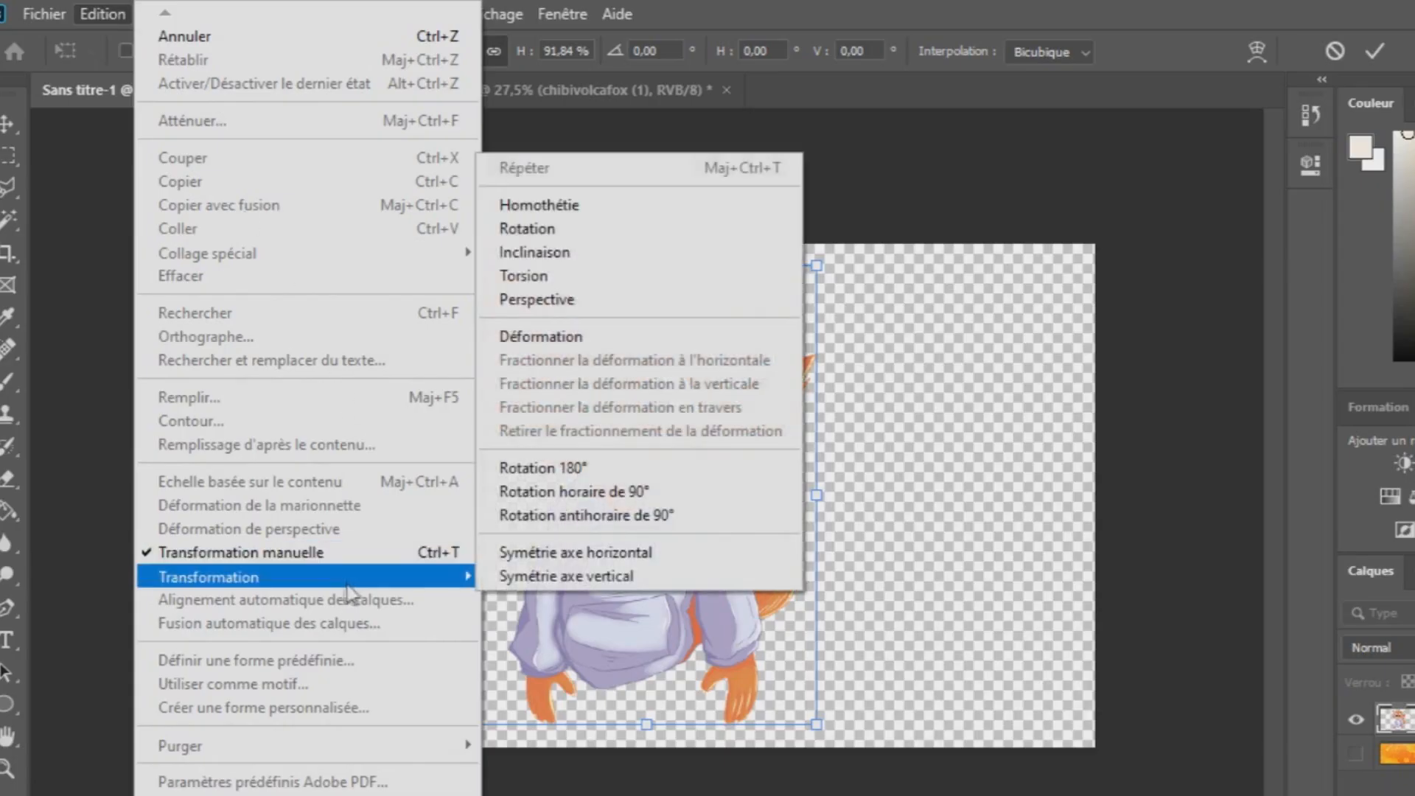
pyautogui.click(561, 551)
pyautogui.click(103, 14)
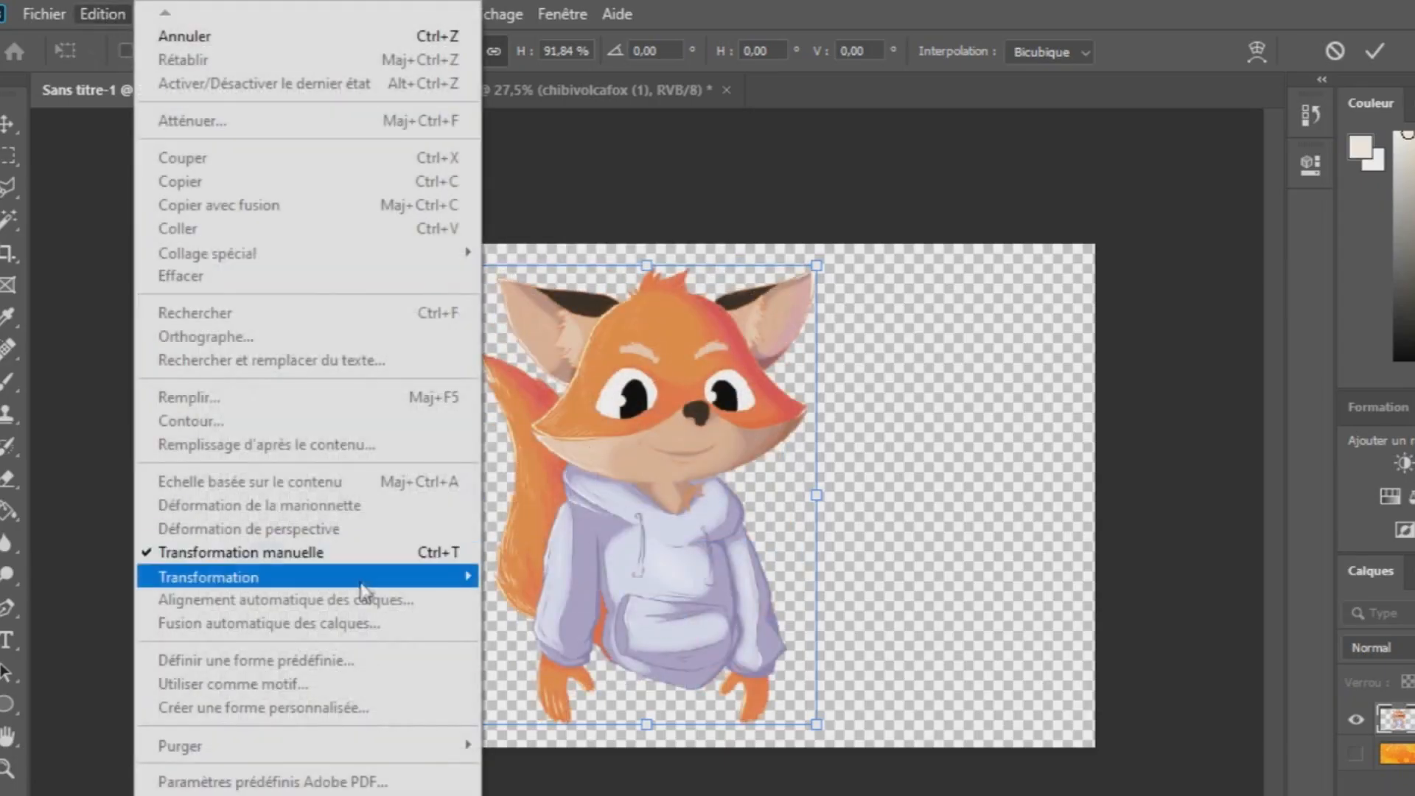
pyautogui.moveTo(354, 576)
pyautogui.click(582, 665)
# - Flip the fox vertically and flip it upright again, finishing the transformation
pyautogui.click(102, 14)
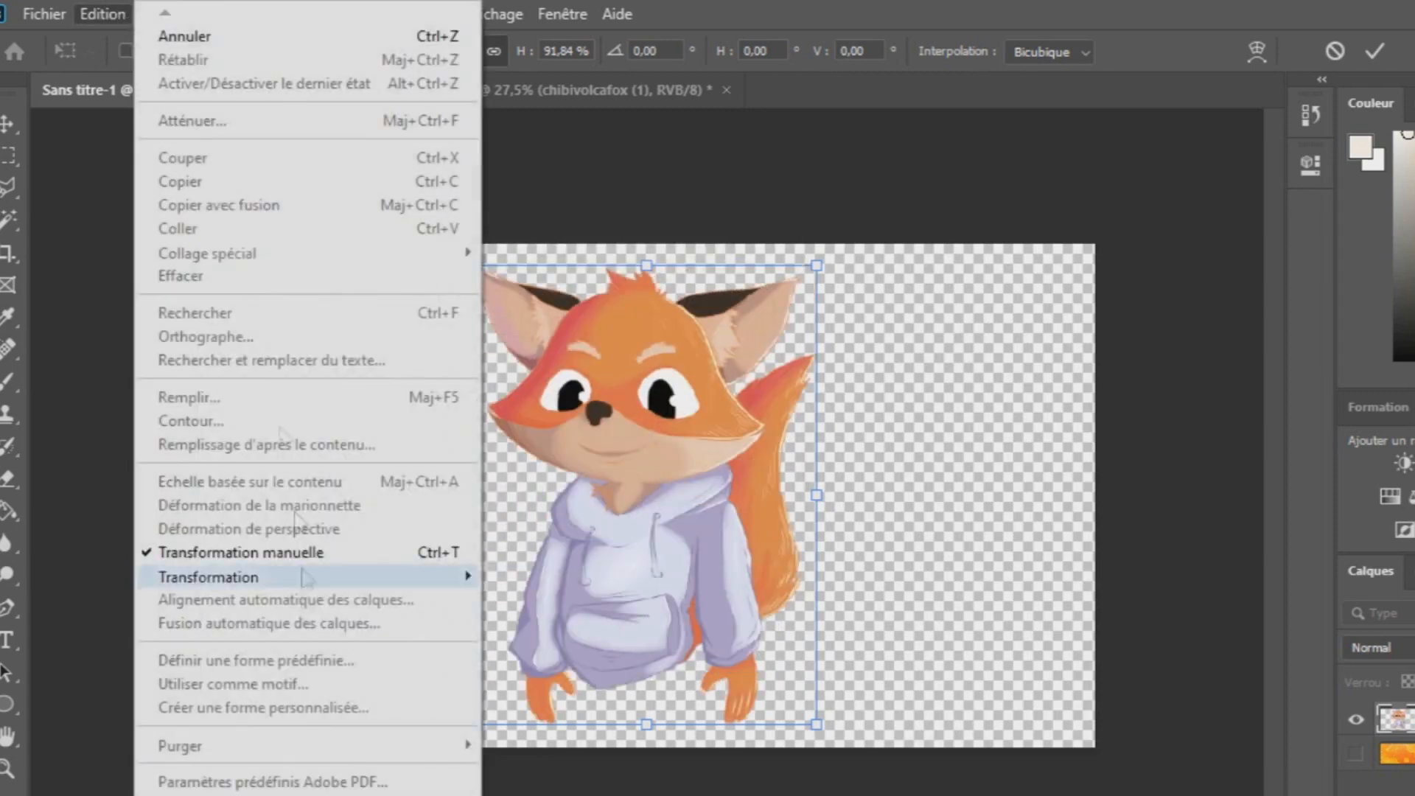
pyautogui.click(571, 576)
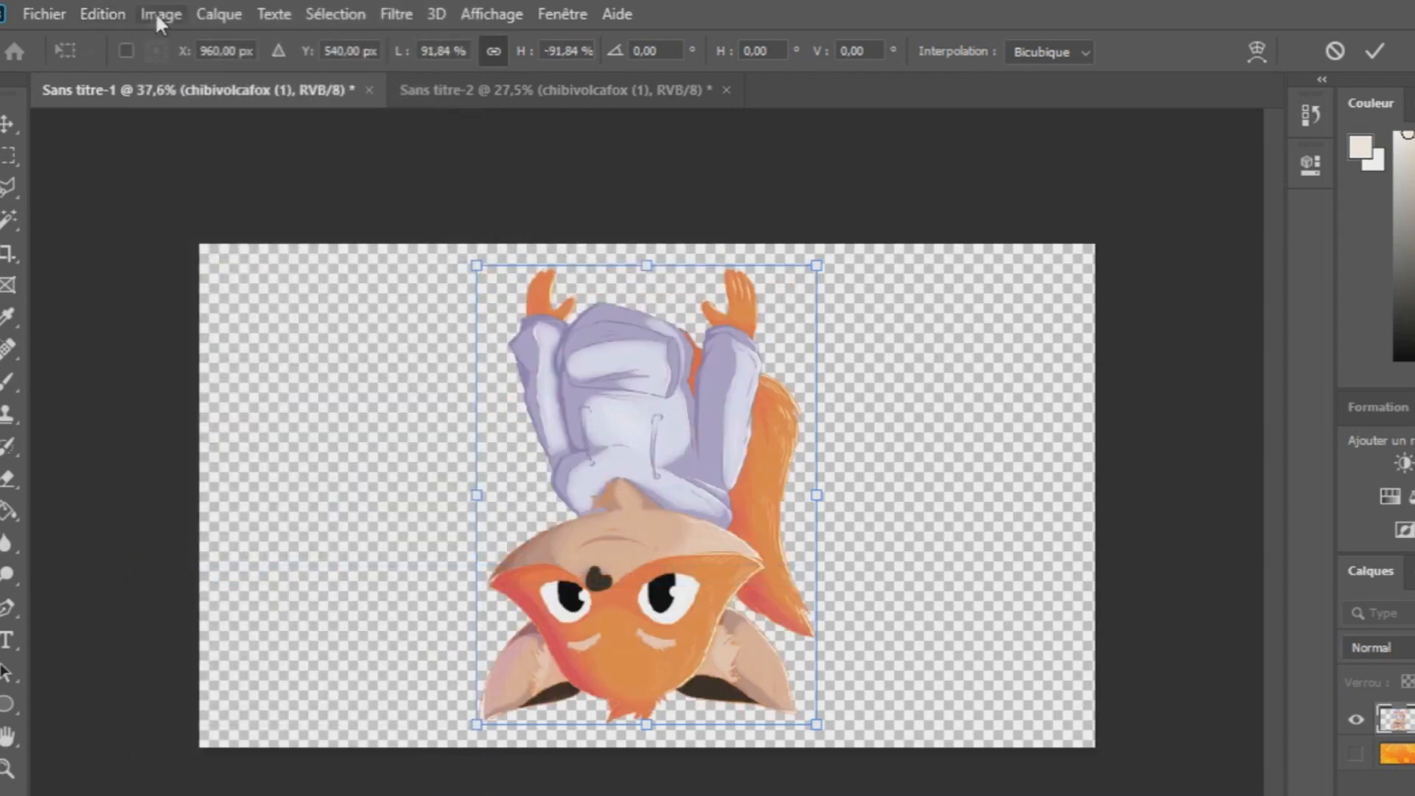
pyautogui.click(103, 14)
pyautogui.moveTo(354, 576)
pyautogui.click(571, 579)
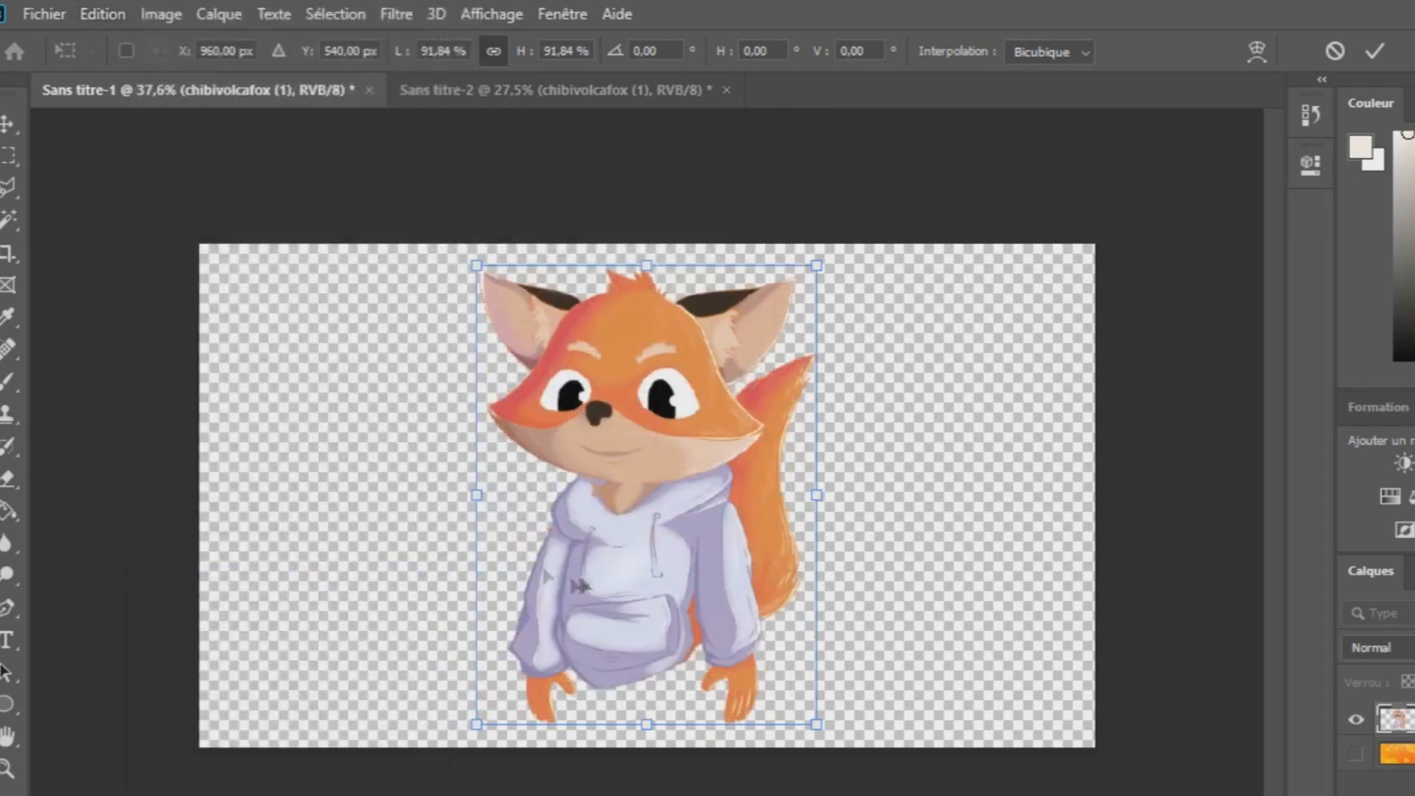
pyautogui.click(44, 14)
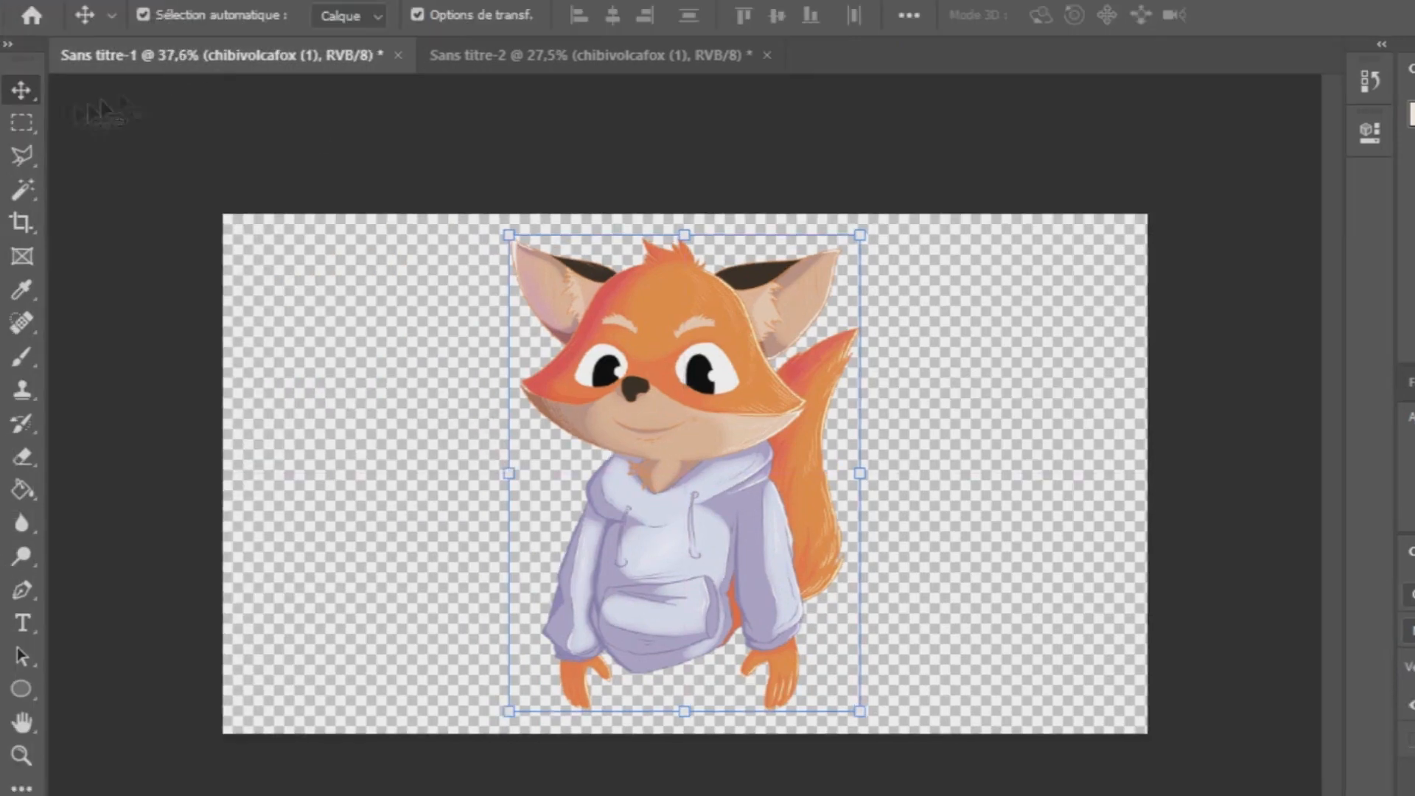
# - Select part of the fox's head with the Rectangular Marquee, move it away, and undo the move
pyautogui.click(19, 125)
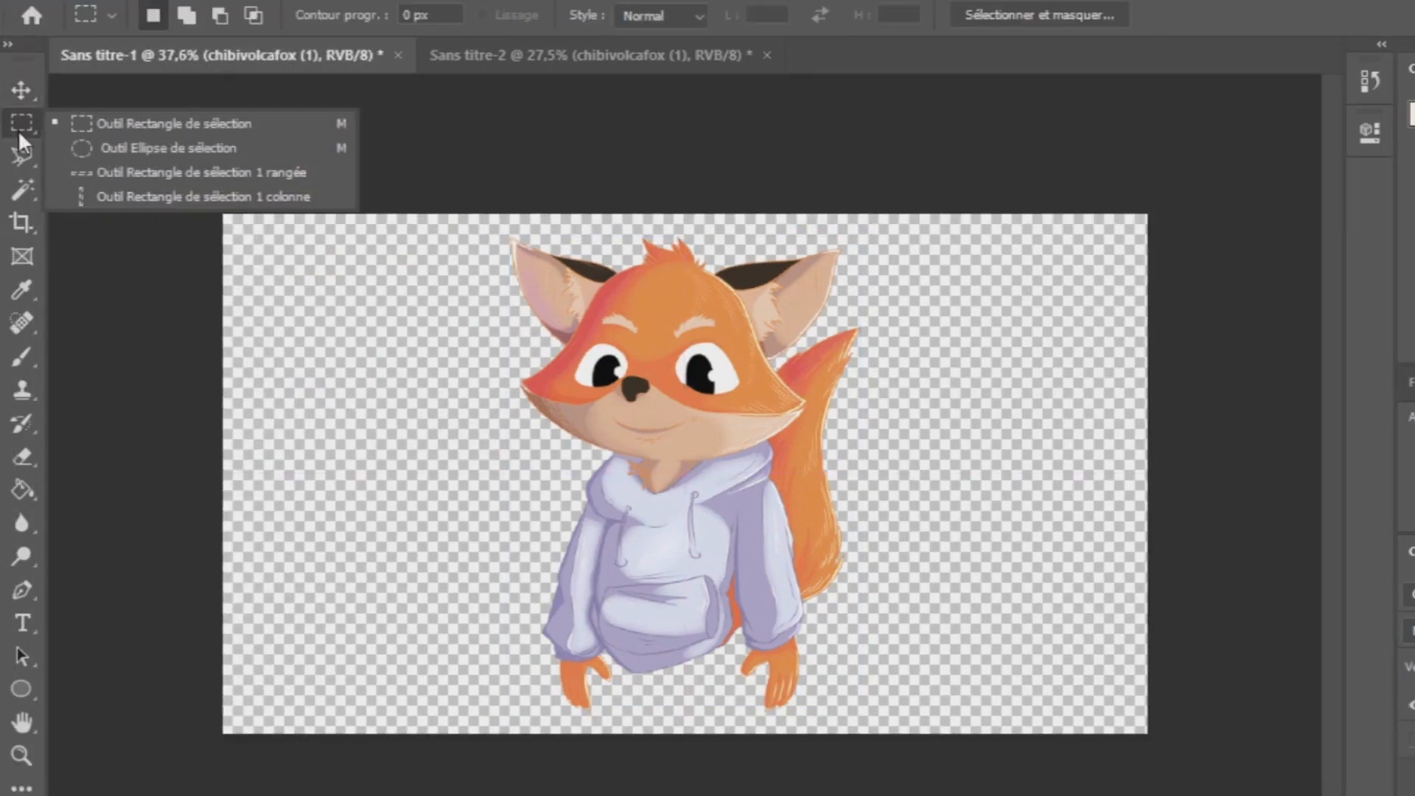
pyautogui.moveTo(458, 214); pyautogui.dragTo(664, 489)
pyautogui.press('v')
pyautogui.moveTo(635, 299)
pyautogui.mouseDown()
pyautogui.moveTo(558, 295)
pyautogui.moveTo(516, 346)
pyautogui.moveTo(525, 362)
pyautogui.mouseUp()
pyautogui.hotkey('ctrl', 'z')
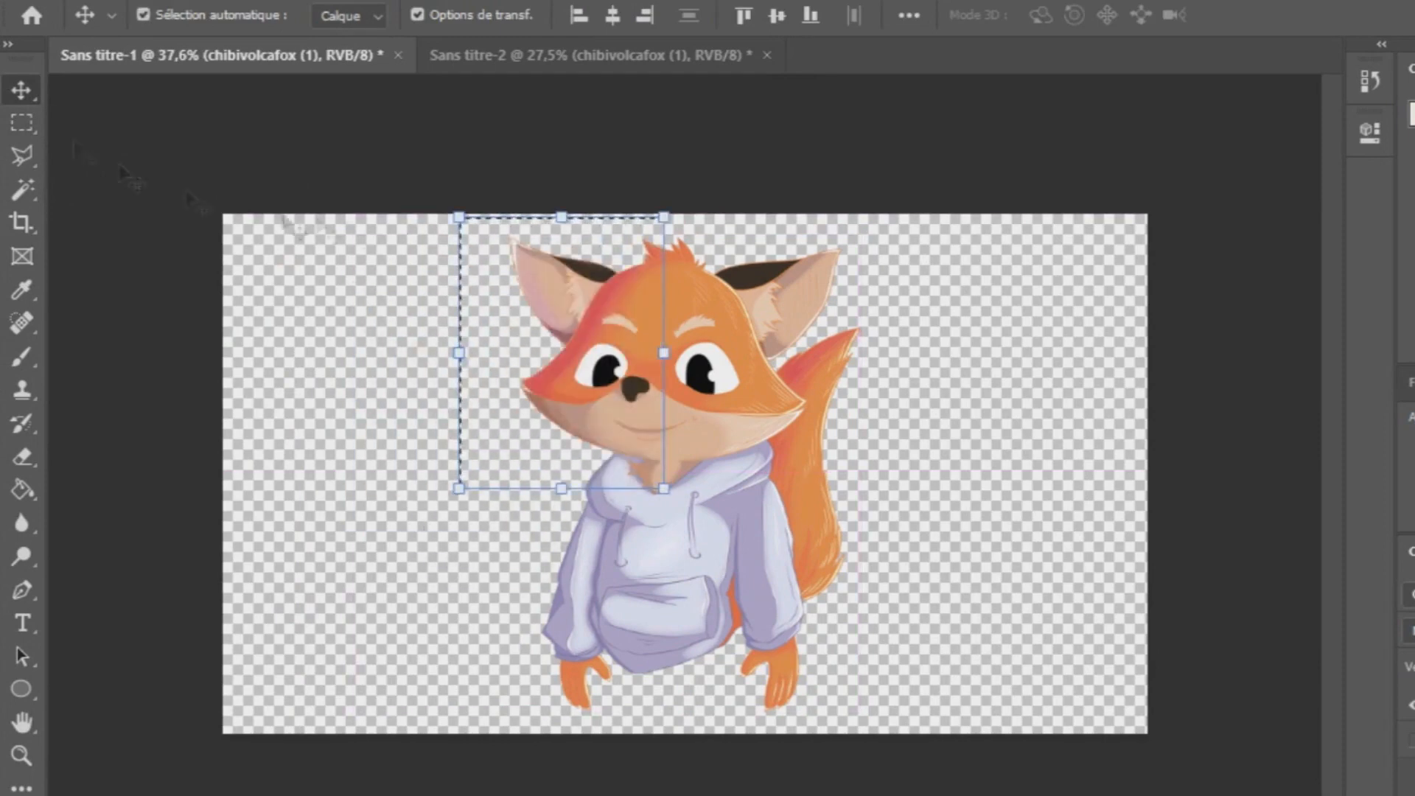
# - Select part of the ear and tail with the freehand Lasso, move that piece, and undo the move
pyautogui.click(22, 123)
pyautogui.rightClick(22, 157)
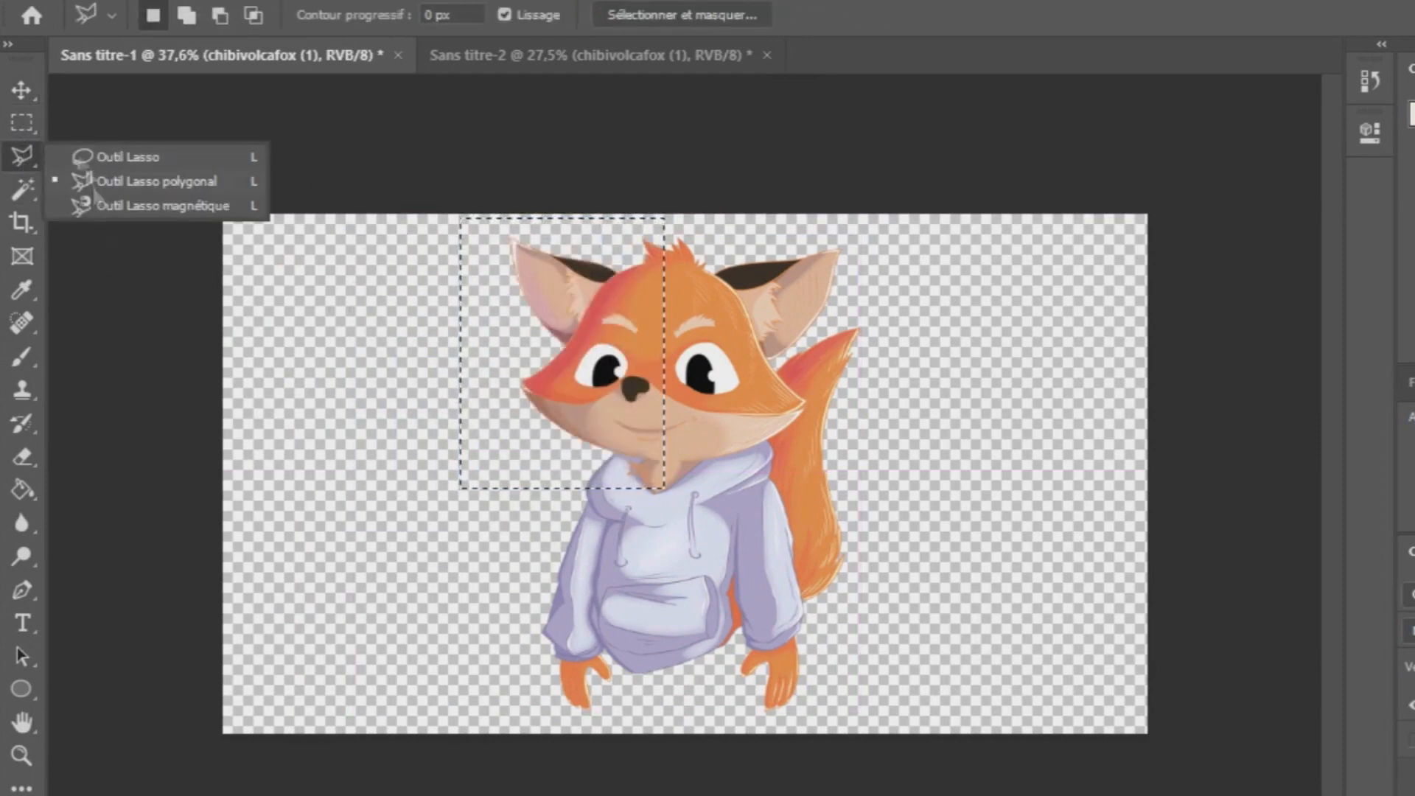
pyautogui.click(81, 153)
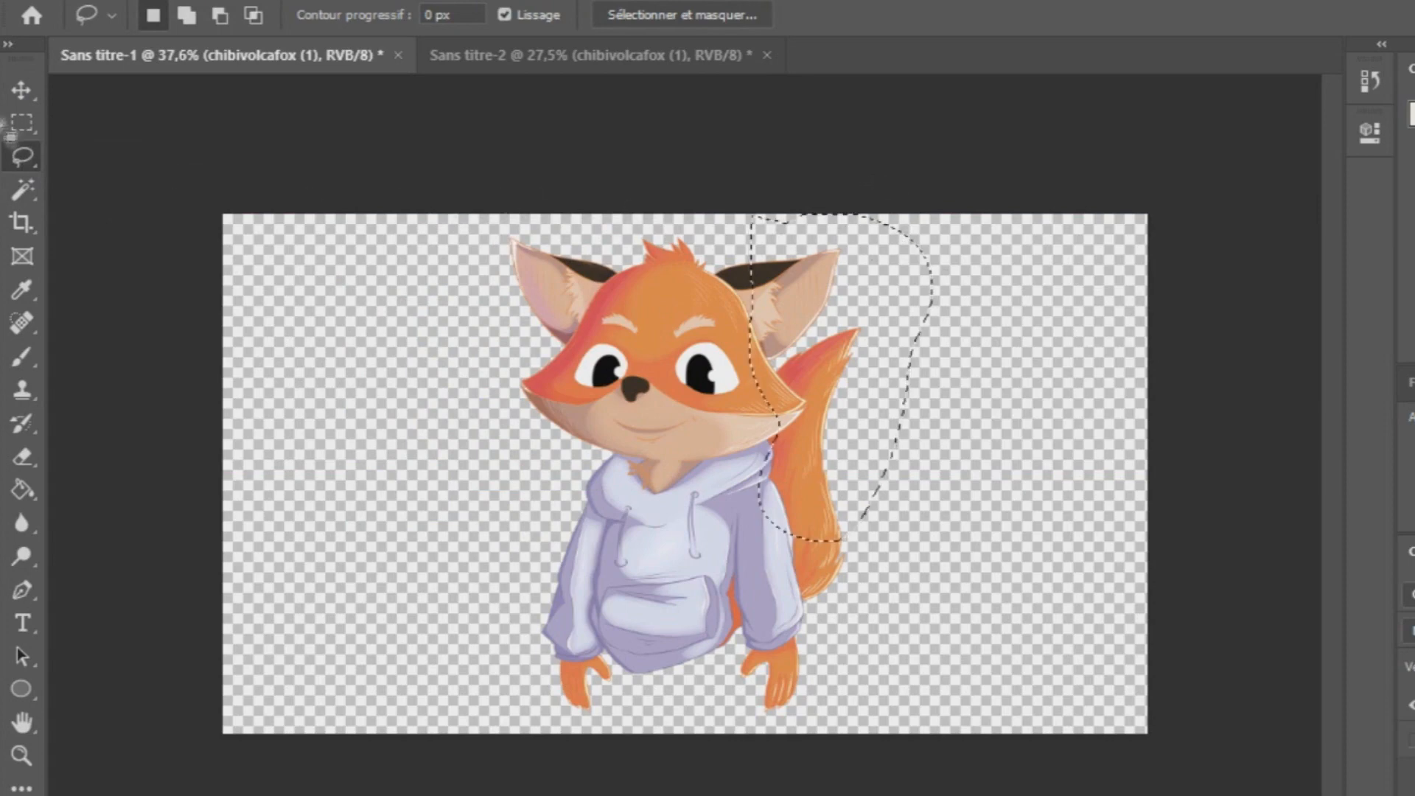
pyautogui.click(21, 90)
pyautogui.moveTo(793, 300); pyautogui.dragTo(890, 331)
pyautogui.hotkey('ctrl', 'z')
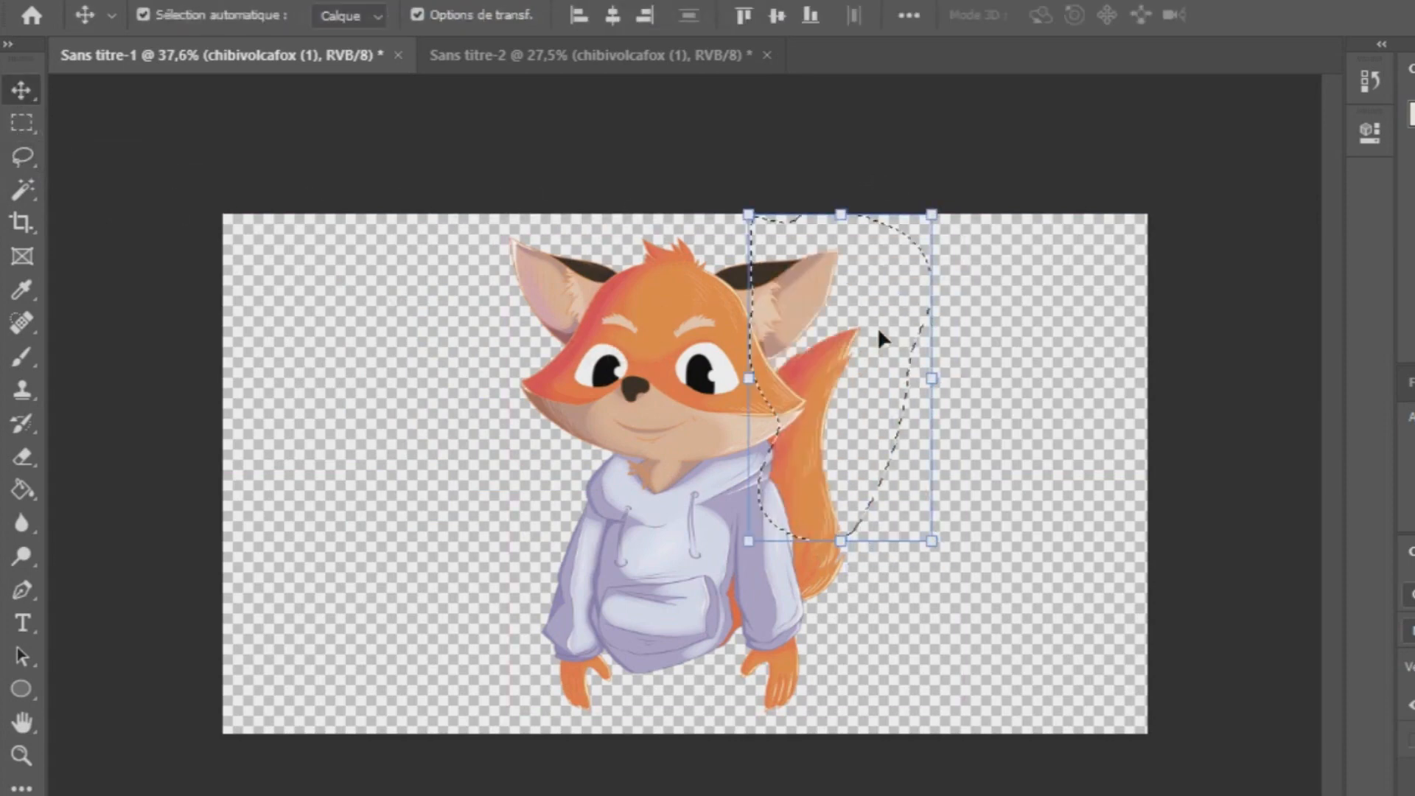
# - Outline the fox's left ear with the Polygonal Lasso and copy the selection to a new layer
pyautogui.click(96, 181)
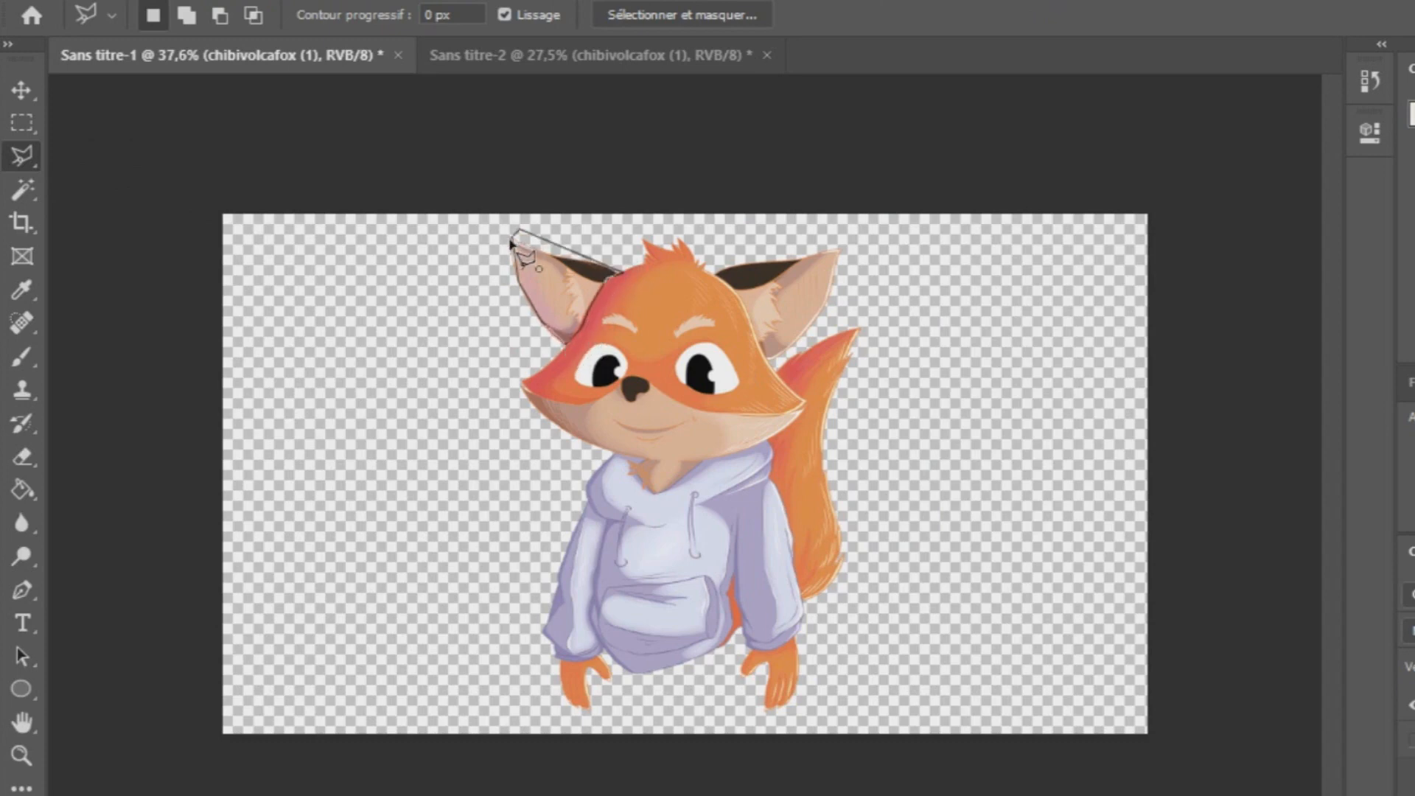
pyautogui.click(514, 242)
pyautogui.rightClick(548, 279)
pyautogui.click(632, 461)
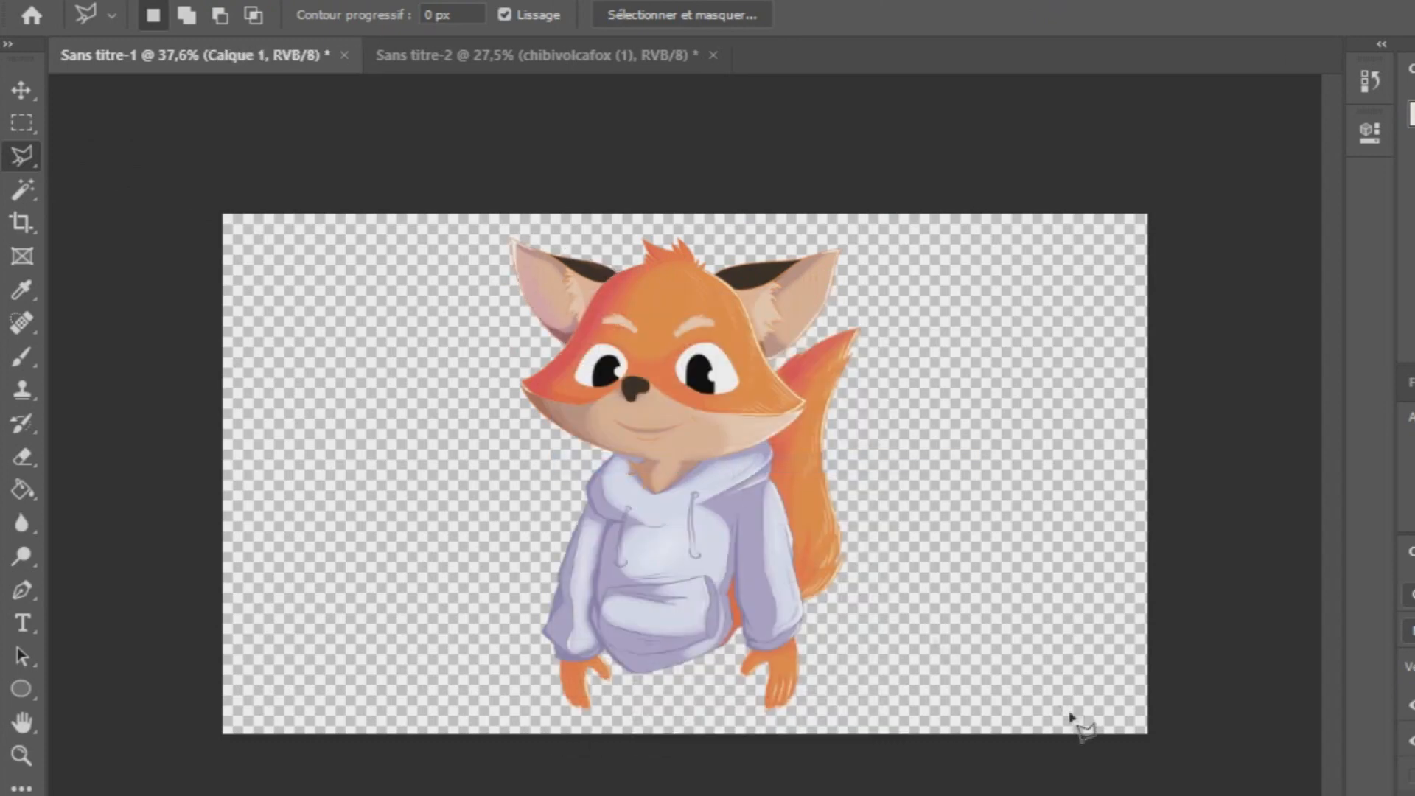
# - Hide and show the original fox layer to check the isolated ear, and delete the ear layer
pyautogui.click(1411, 744)
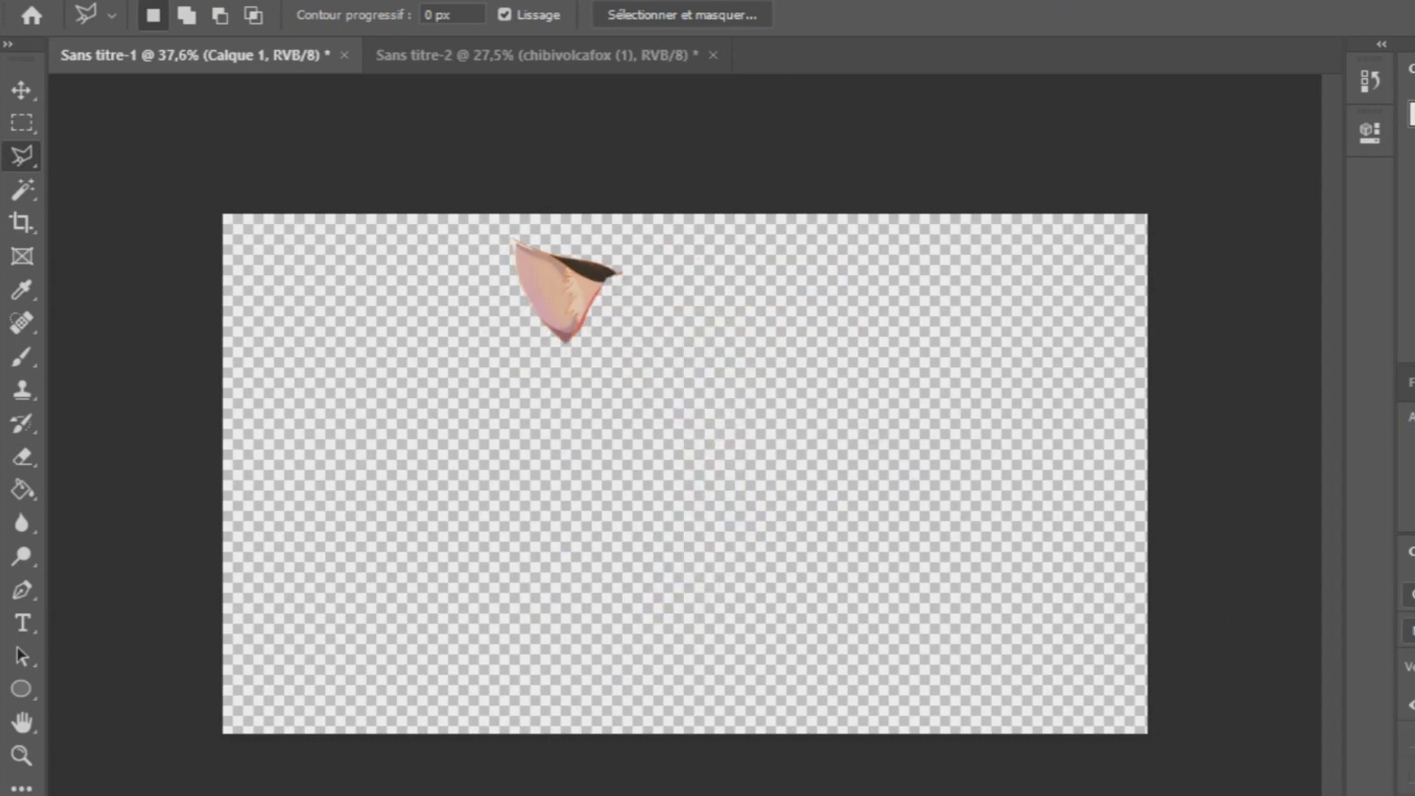
pyautogui.click(1412, 743)
pyautogui.press('Delete')
pyautogui.click(760, 334)
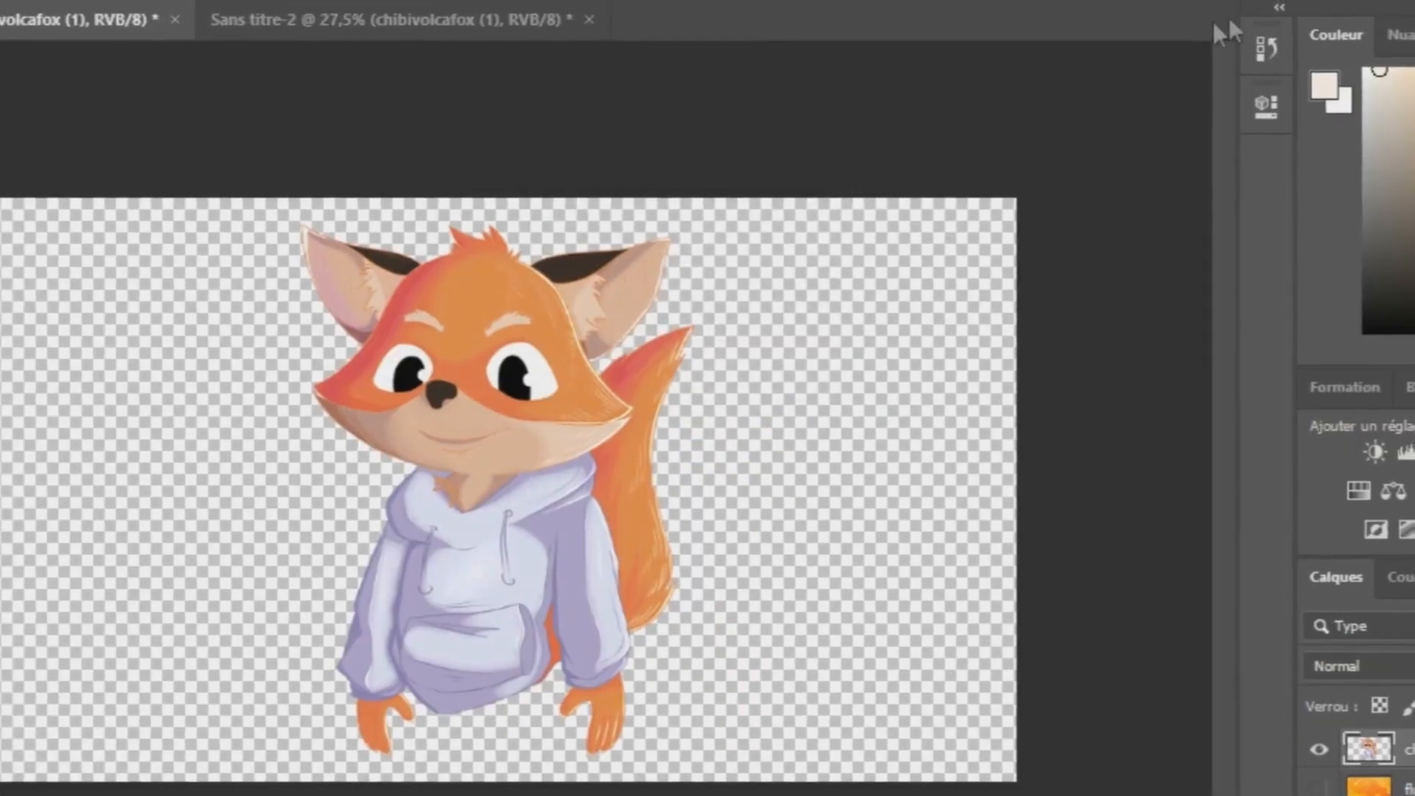
# - Restore the polygonal ear selection from the document history and view the commands available for it
pyautogui.click(1381, 44)
pyautogui.moveTo(1061, 359)
pyautogui.mouseDown()
pyautogui.moveTo(981, 321)
pyautogui.moveTo(1031, 252)
pyautogui.moveTo(1024, 232)
pyautogui.moveTo(1006, 317)
pyautogui.moveTo(1002, 277)
pyautogui.mouseUp()
pyautogui.click(1264, 55)
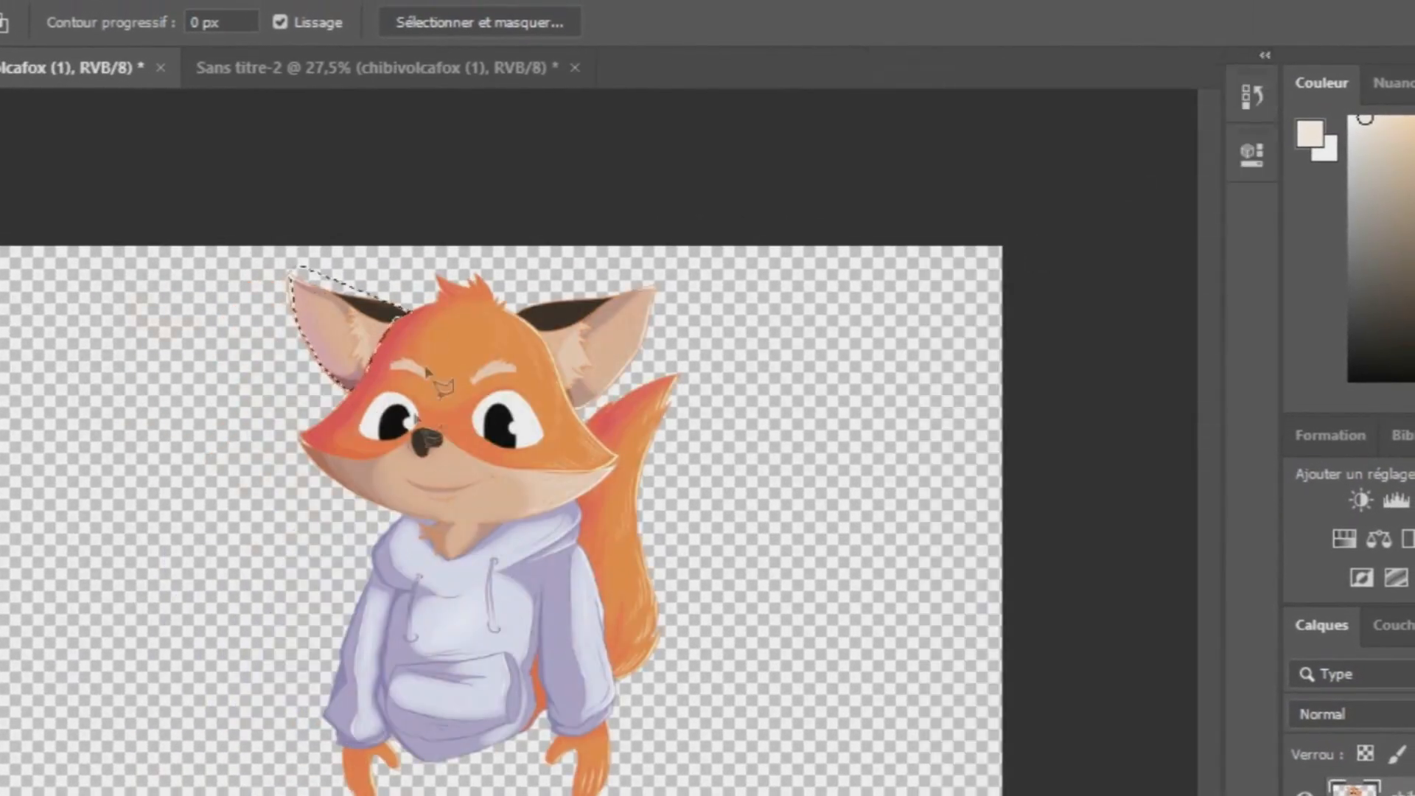
pyautogui.rightClick(348, 333)
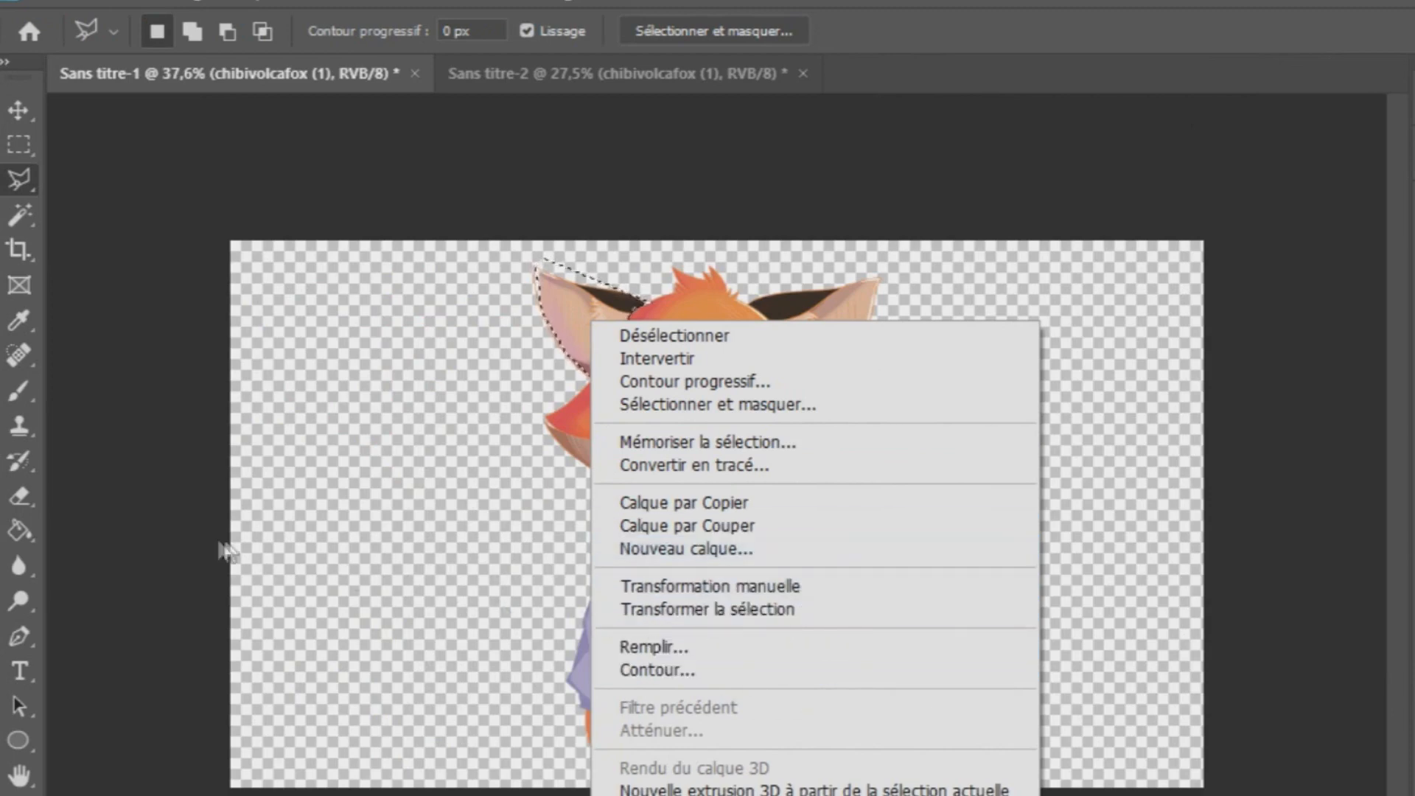
pyautogui.click(227, 552)
# - Make a trial Magic Wand selection beside the fox's face and clear the selection
pyautogui.click(20, 214)
pyautogui.click(560, 383)
pyautogui.hotkey('ctrl', 'd')
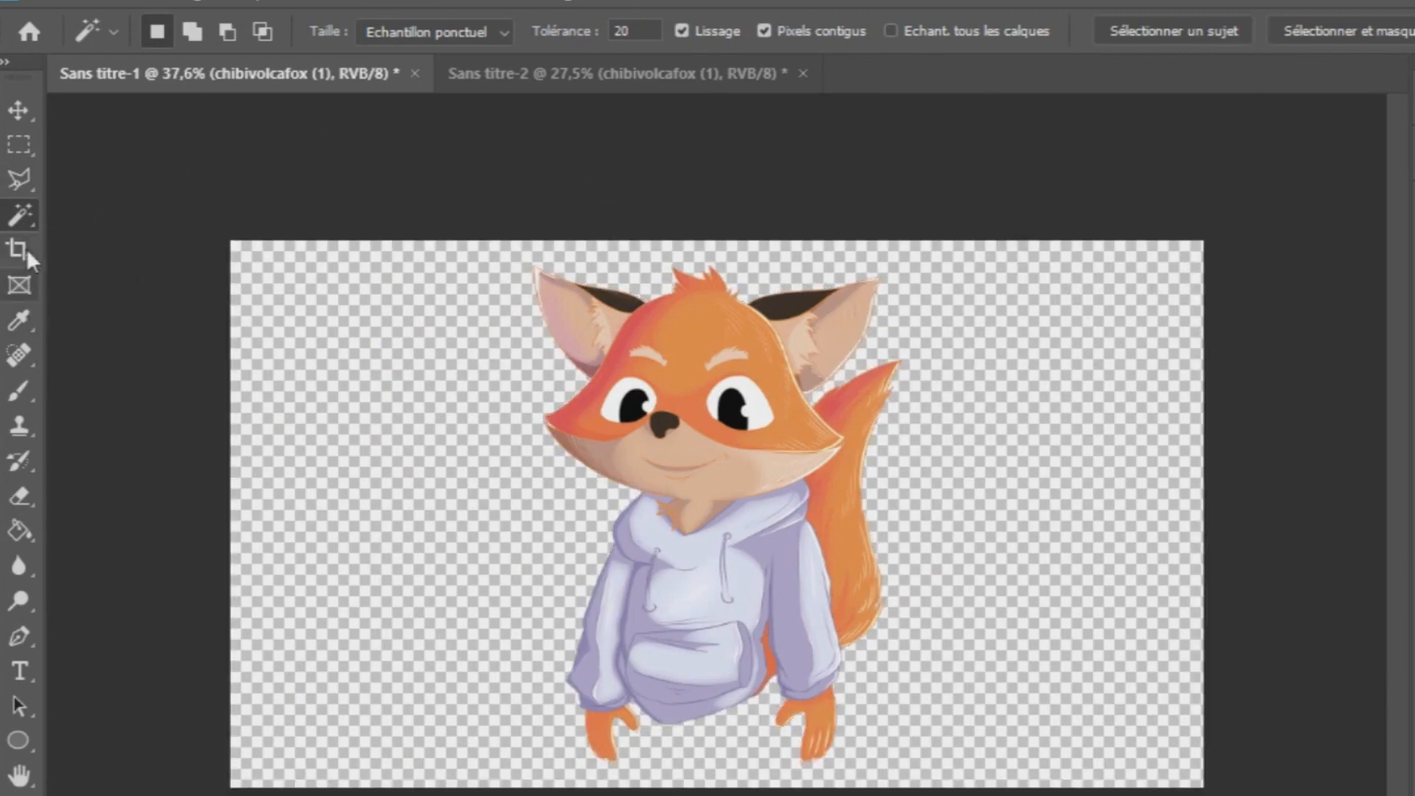
# - Paint over the fox's eyes with the size 19 Spot Healing Brush and revert the retouching
pyautogui.click(23, 356)
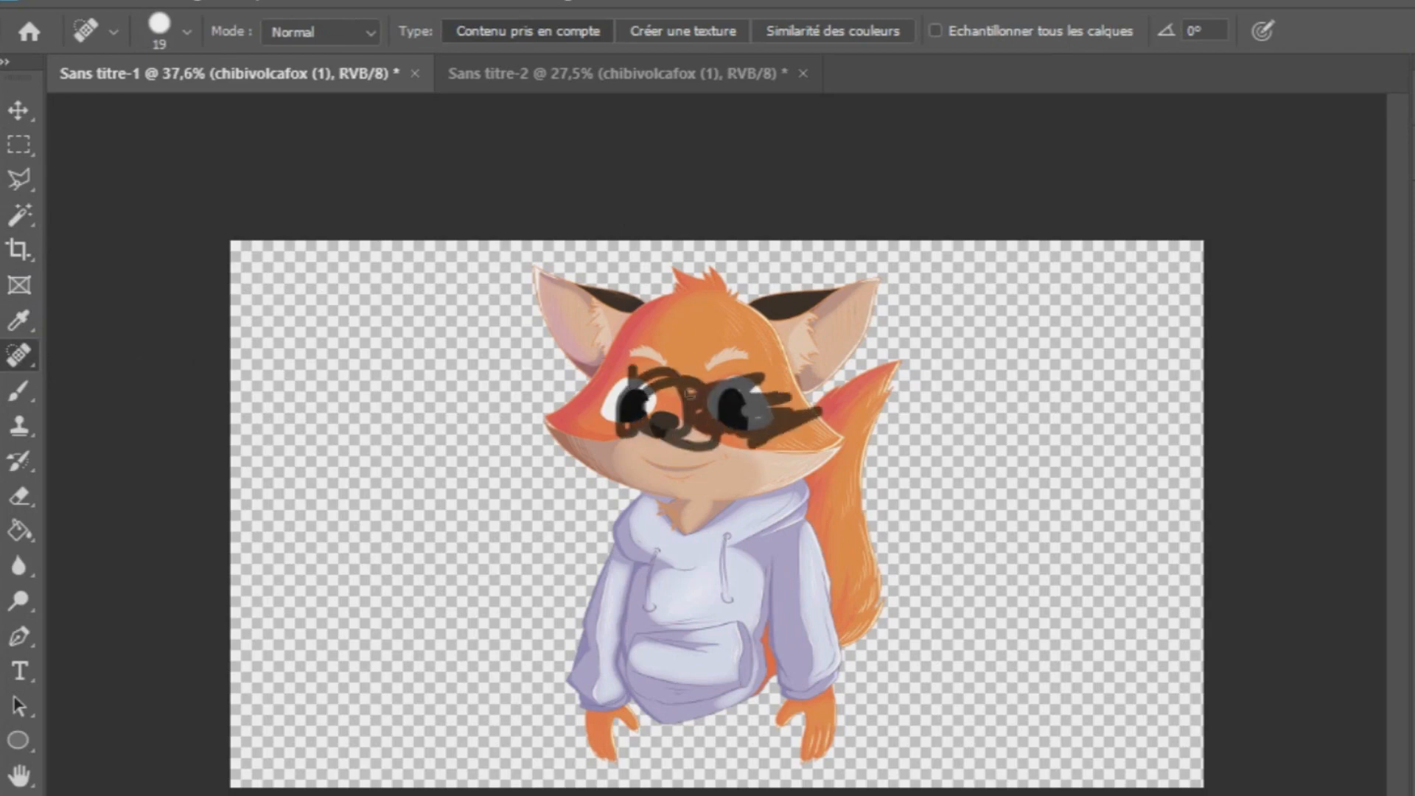
pyautogui.moveTo(776, 406); pyautogui.dragTo(770, 432)
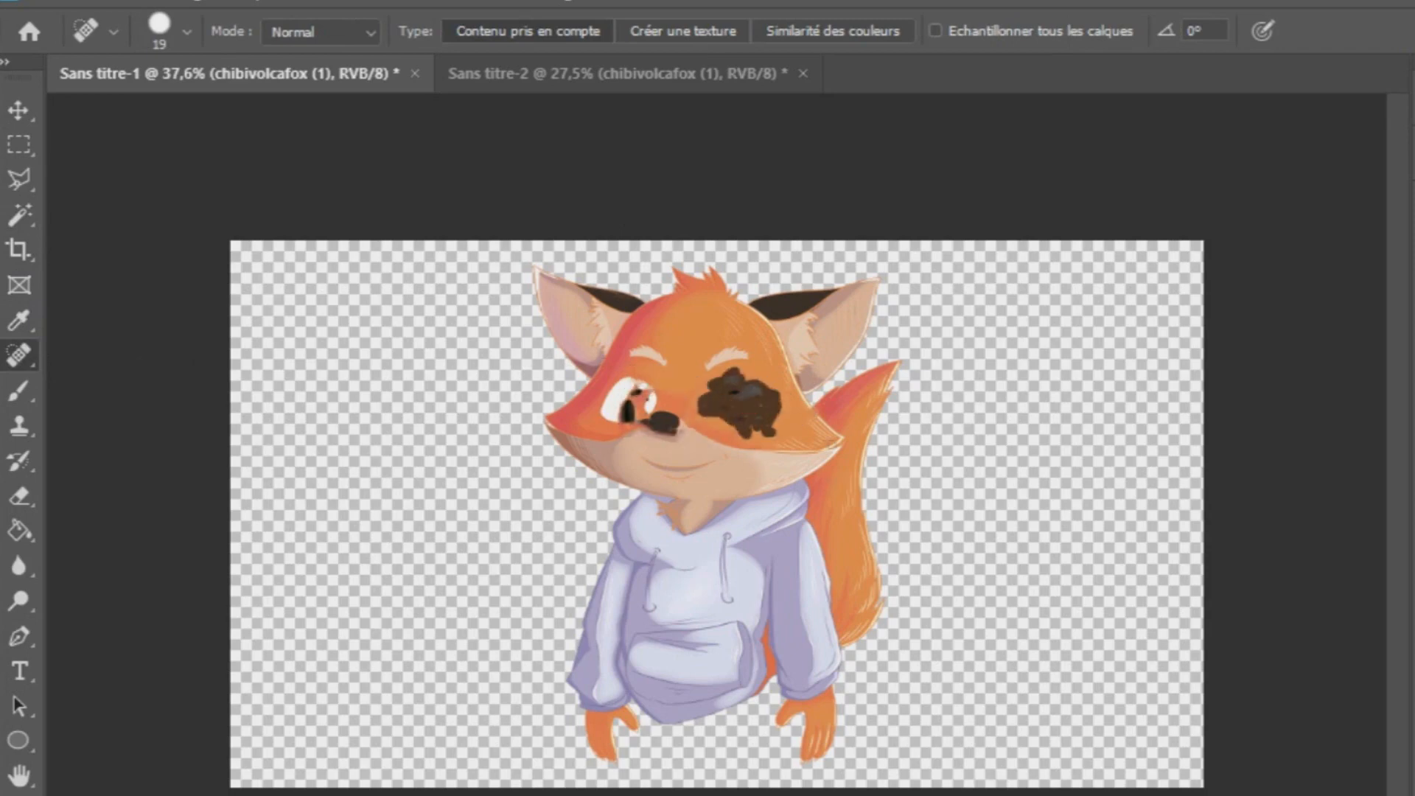
pyautogui.moveTo(1412, 352)
pyautogui.click(1195, 351)
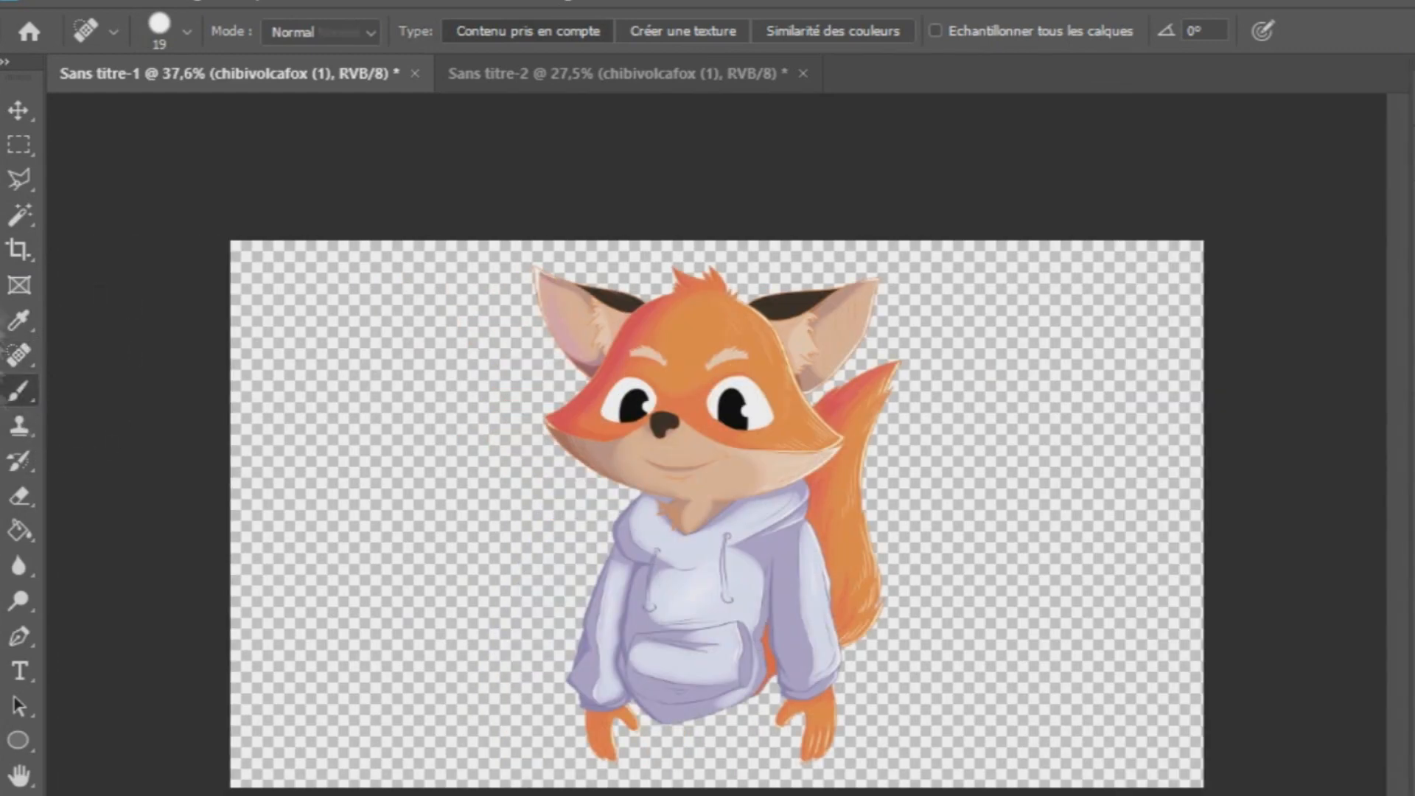
# - Paint light freehand test strokes across the fox's forehead with the Brush tool at size 21
pyautogui.click(19, 391)
pyautogui.click(160, 28)
pyautogui.moveTo(630, 339); pyautogui.dragTo(687, 370)
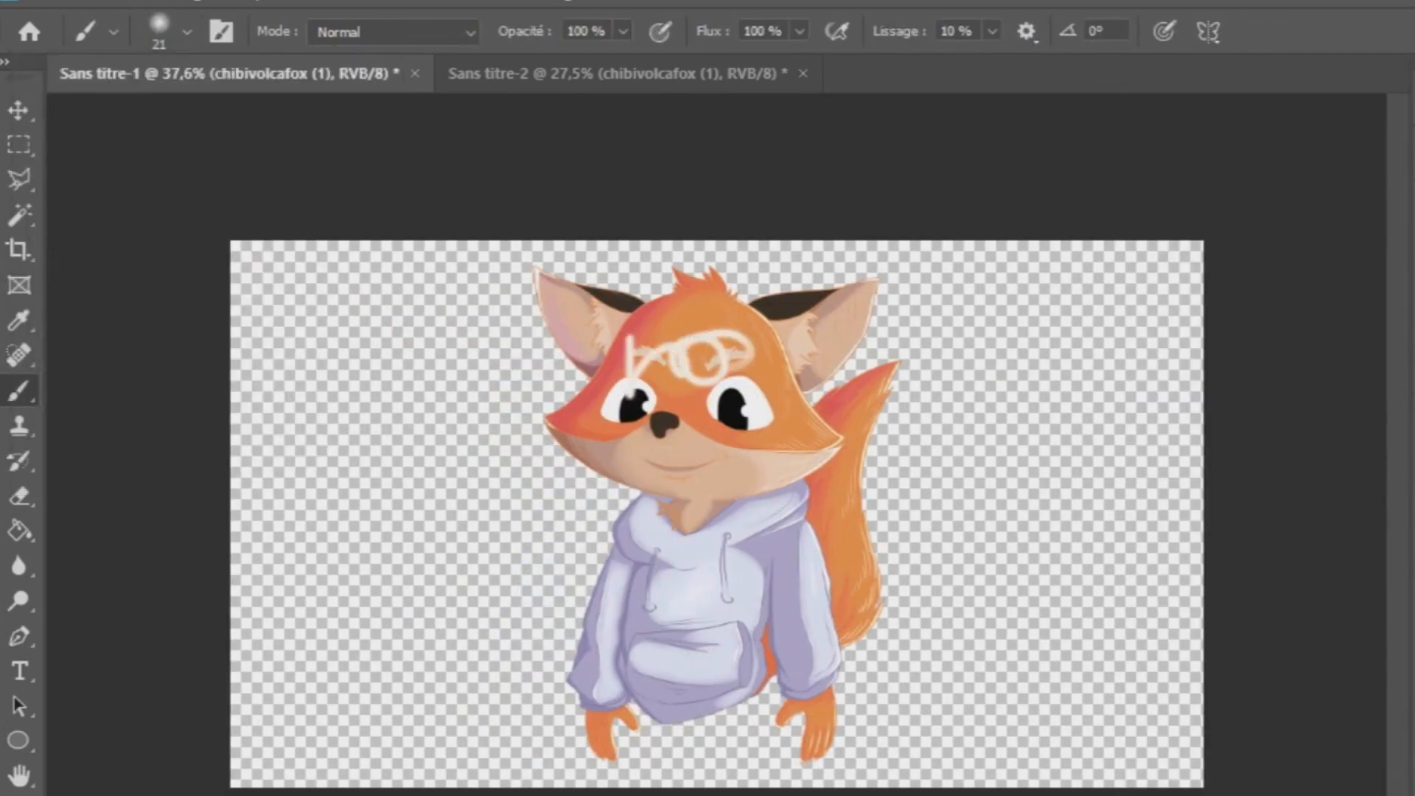
# - Dab soft light spots on the fox's ears and forehead with the brush at size 141, and raise the brush hardness
pyautogui.click(161, 39)
pyautogui.moveTo(161, 121); pyautogui.dragTo(257, 121)
pyautogui.click(593, 334)
pyautogui.click(696, 342)
pyautogui.click(794, 339)
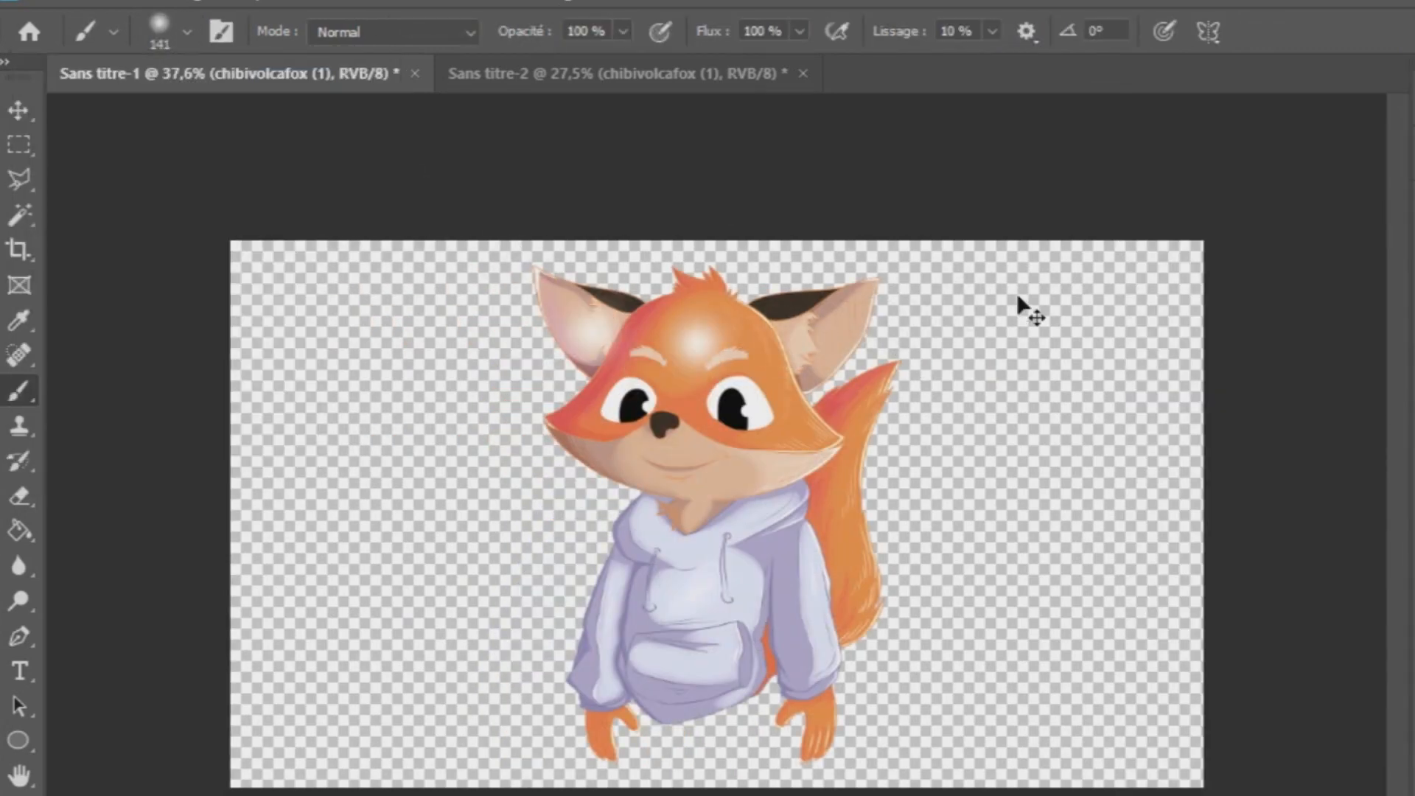
pyautogui.click(159, 31)
pyautogui.moveTo(143, 182); pyautogui.dragTo(328, 181)
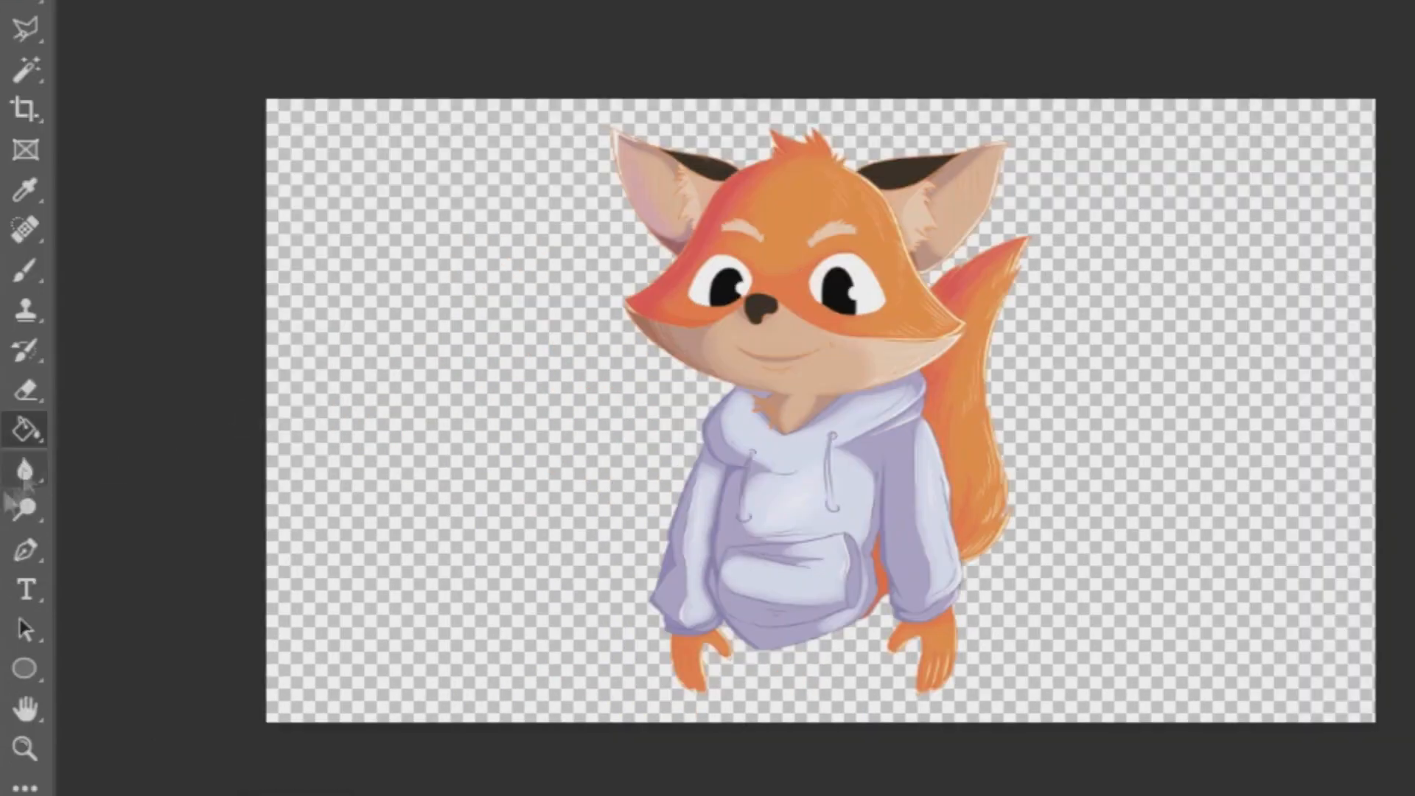
# - Try the Blur tool on each of the fox's eyes and undo the strokes
pyautogui.click(19, 567)
pyautogui.click(159, 31)
pyautogui.moveTo(732, 396); pyautogui.dragTo(739, 419)
pyautogui.hotkey('ctrl', 'z')
pyautogui.click(184, 2)
pyautogui.moveTo(841, 276); pyautogui.dragTo(839, 291)
pyautogui.hotkey('ctrl', 'z')
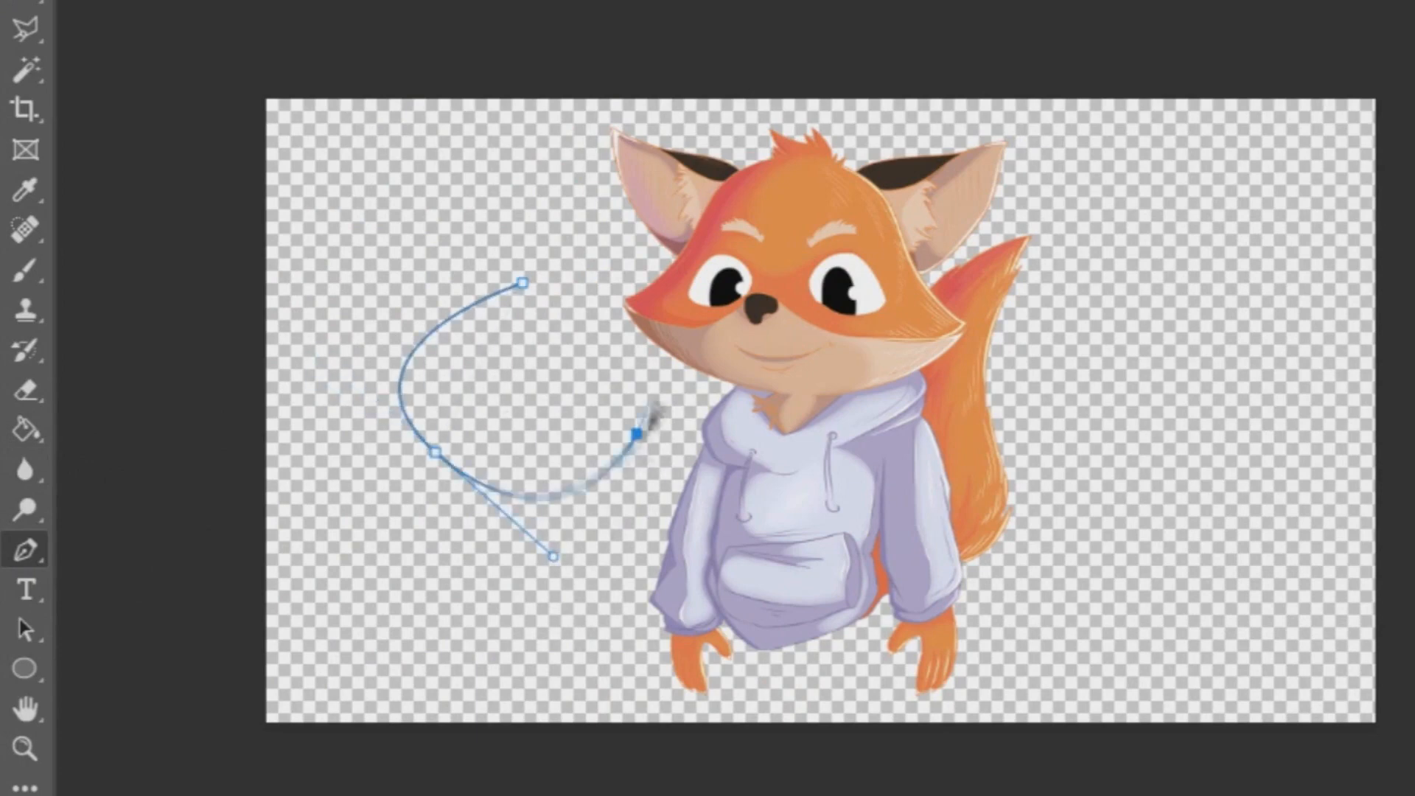
# - Try a curved Pen tool path beside the fox and clear it from the canvas
pyautogui.rightClick(528, 232)
pyautogui.click(627, 413)
pyautogui.press('Return')
pyautogui.press('Return')
pyautogui.click(25, 2)
pyautogui.click(25, 30)
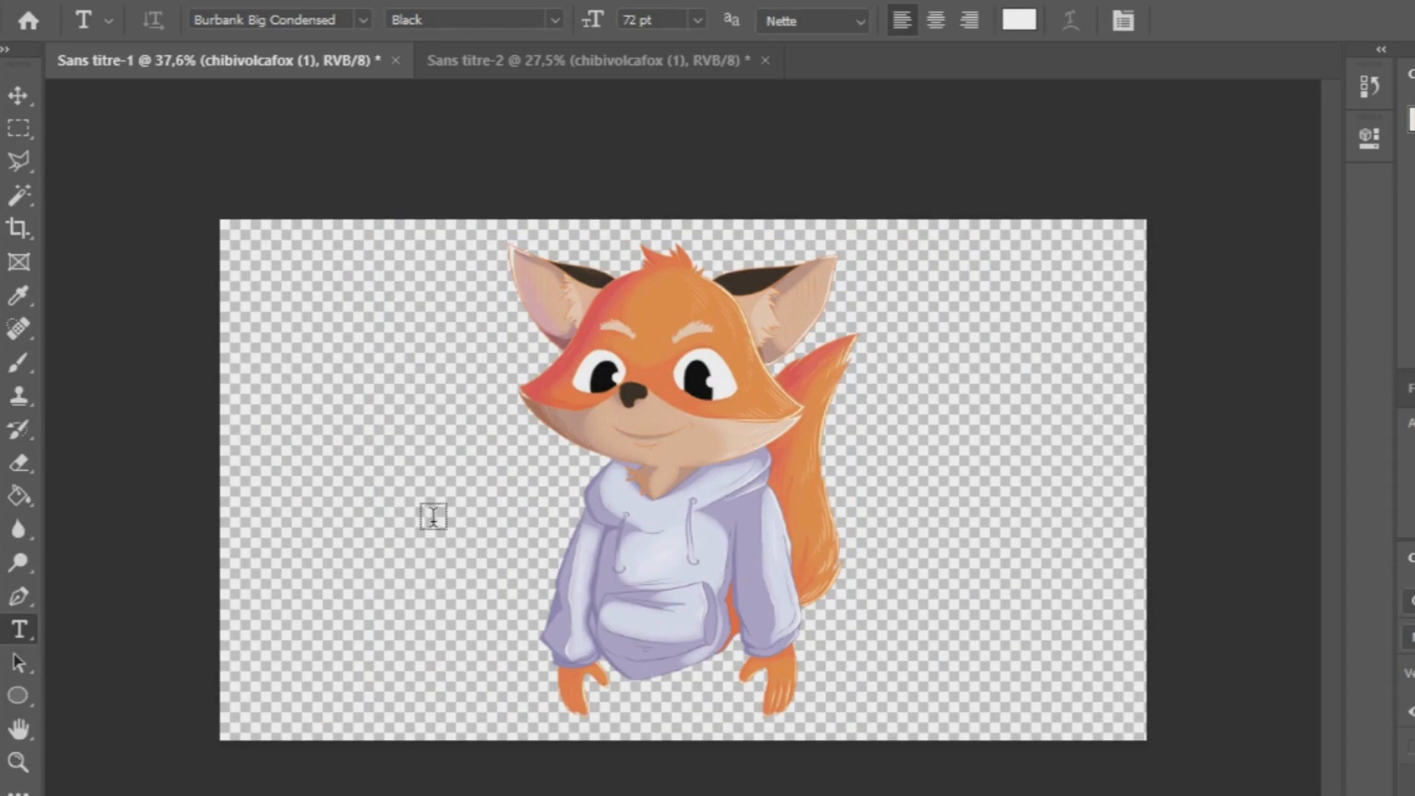
# - Add the text TUTO across the fox in Burbank Big Condensed Black and browse the available fonts
pyautogui.click(434, 516)
pyautogui.write('TUTO')
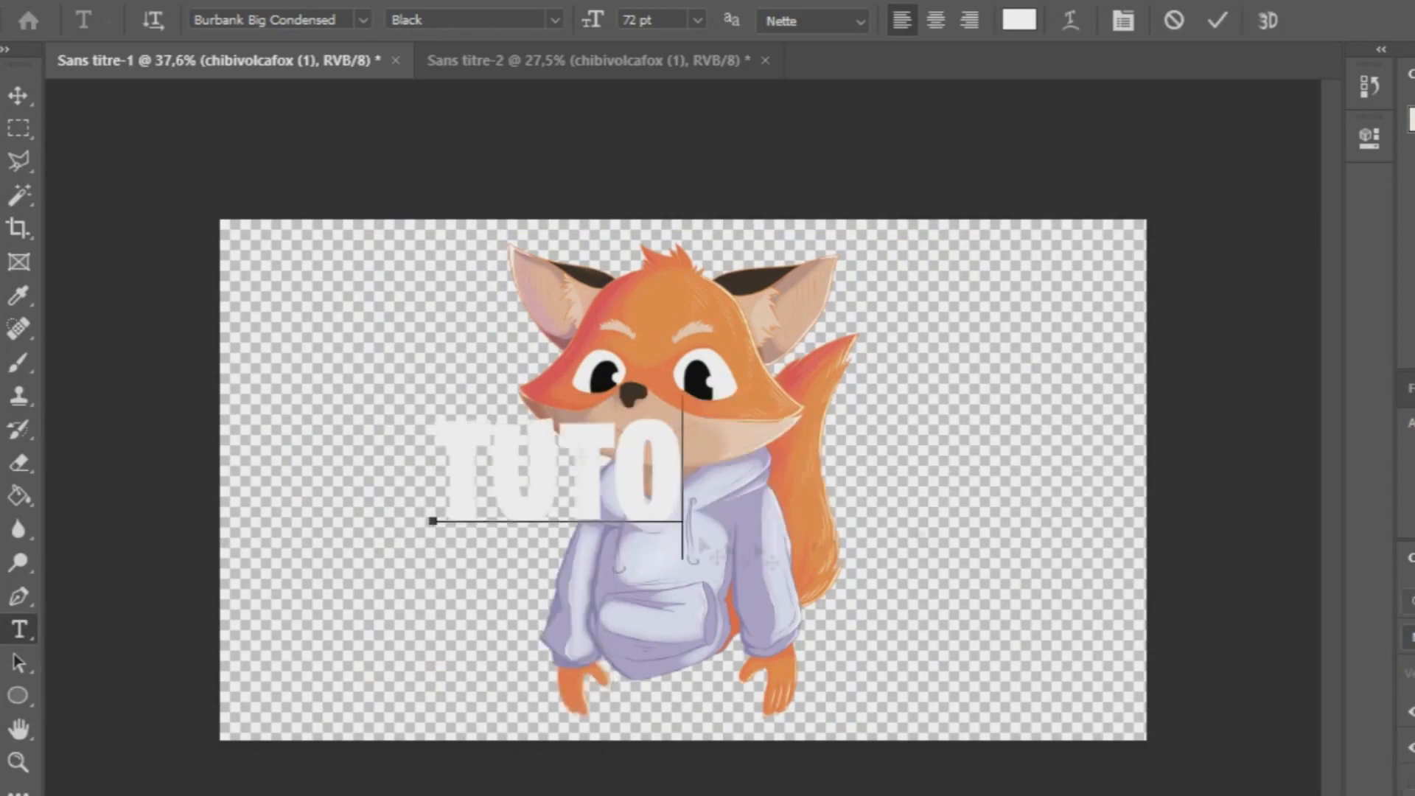
pyautogui.click(363, 19)
pyautogui.scroll(-2, 599, 376)
pyautogui.click(598, 389)
# - Set the whole TUTO text to 100 pt and colour it light grey
pyautogui.hotkey('ctrl', 'a')
pyautogui.moveTo(626, 20); pyautogui.dragTo(682, 30)
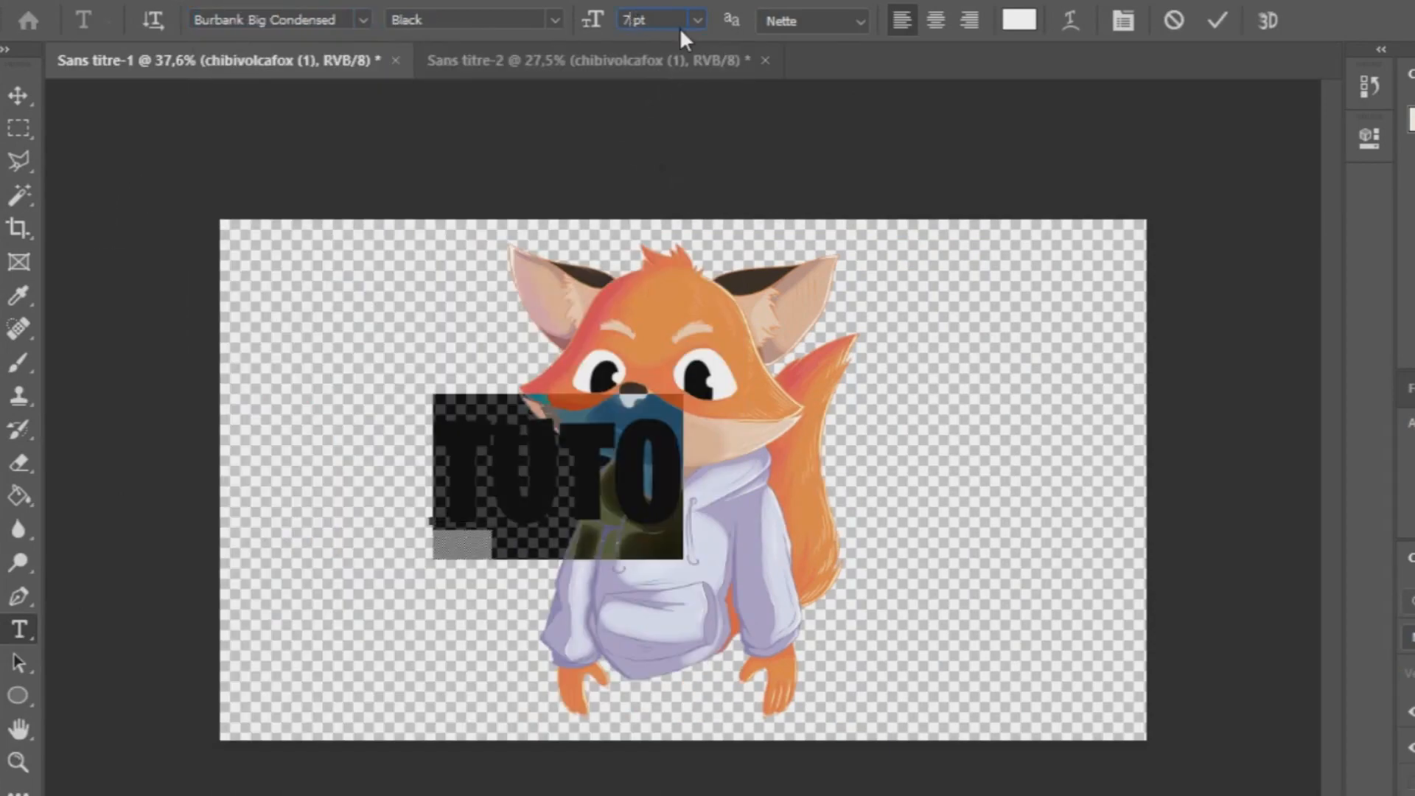
pyautogui.write('100')
pyautogui.click(1020, 20)
pyautogui.click(17, 538)
pyautogui.click(631, 444)
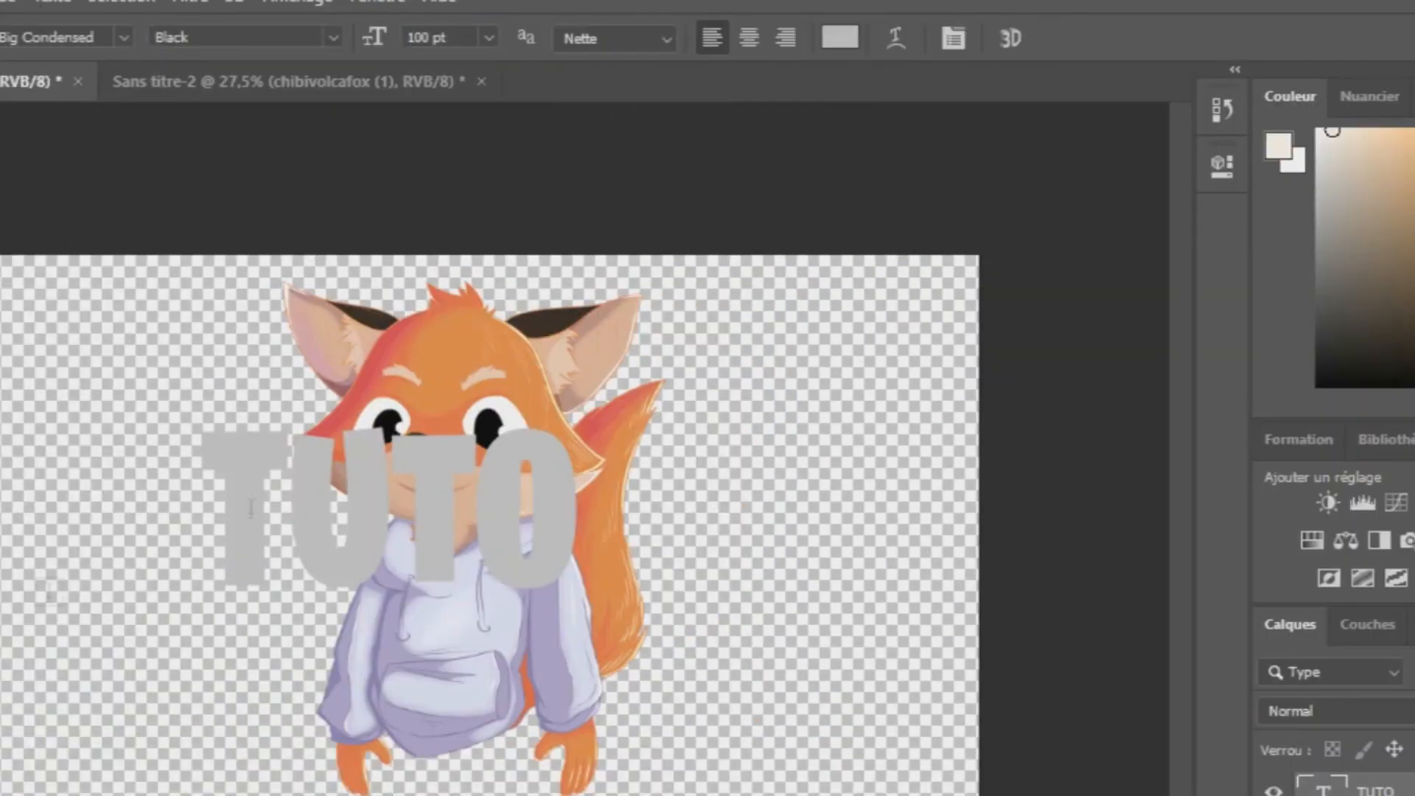
# - Warp the TUTO text with the horizontal Drapeau style and an Inflexion of 10 %
pyautogui.click(1071, 21)
pyautogui.click(634, 213)
pyautogui.click(604, 532)
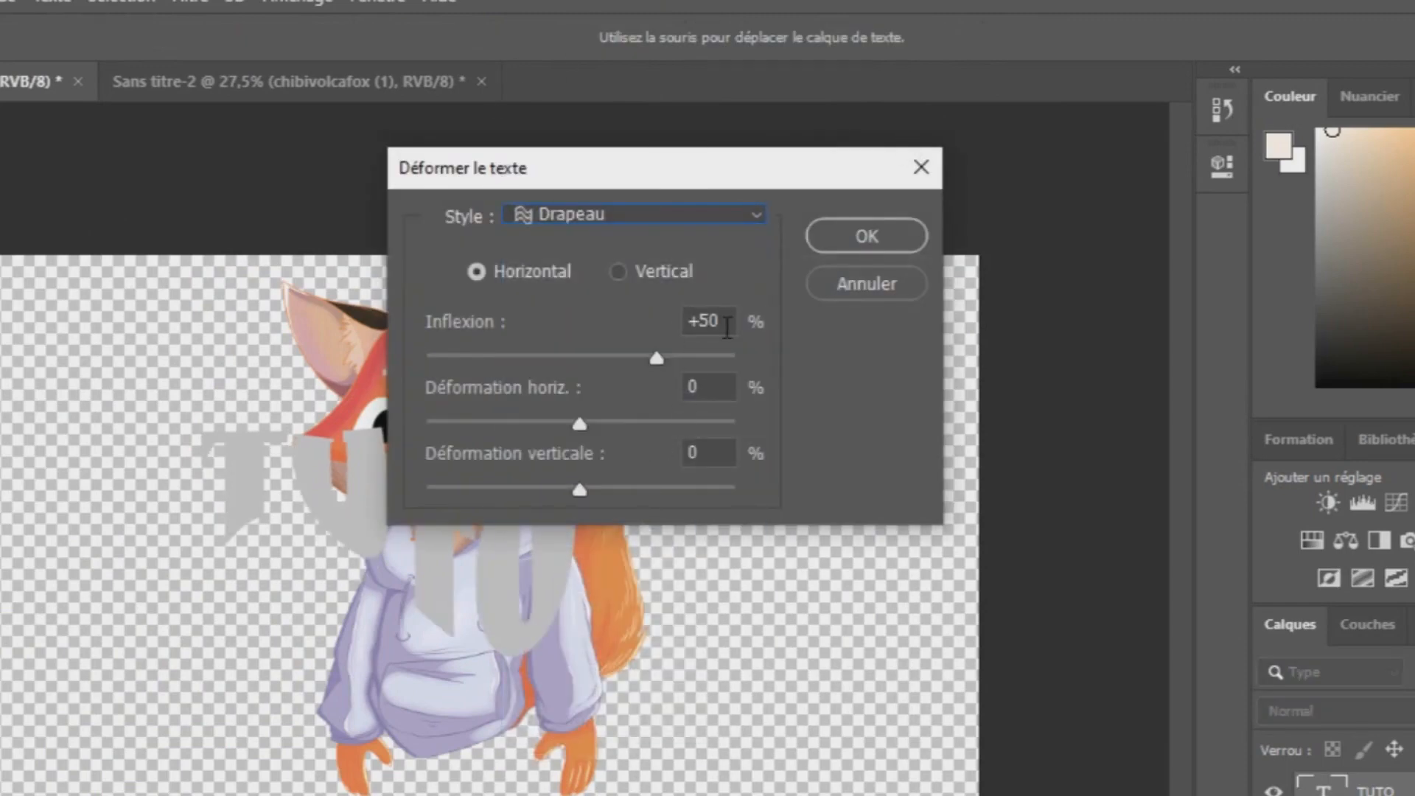
pyautogui.write('10')
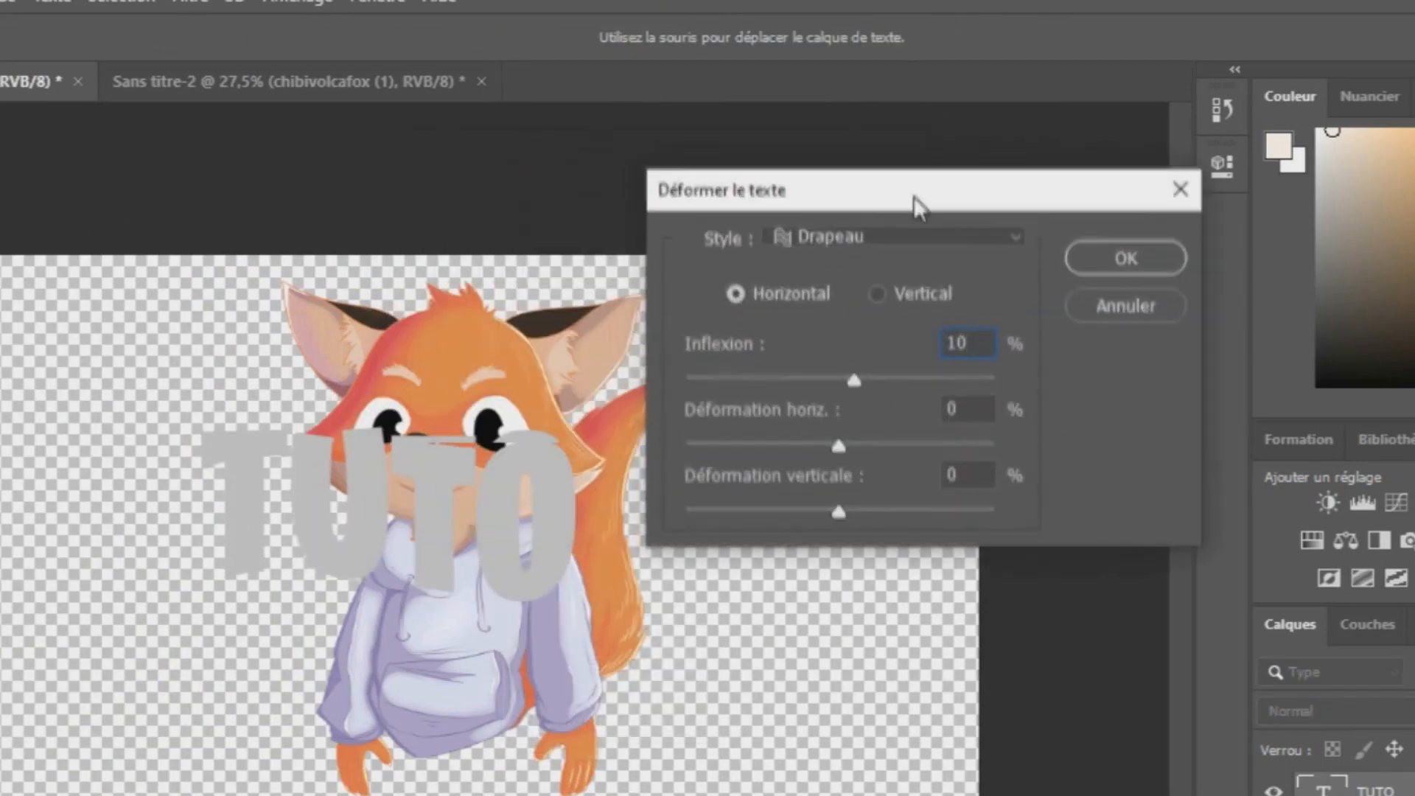
pyautogui.click(642, 214)
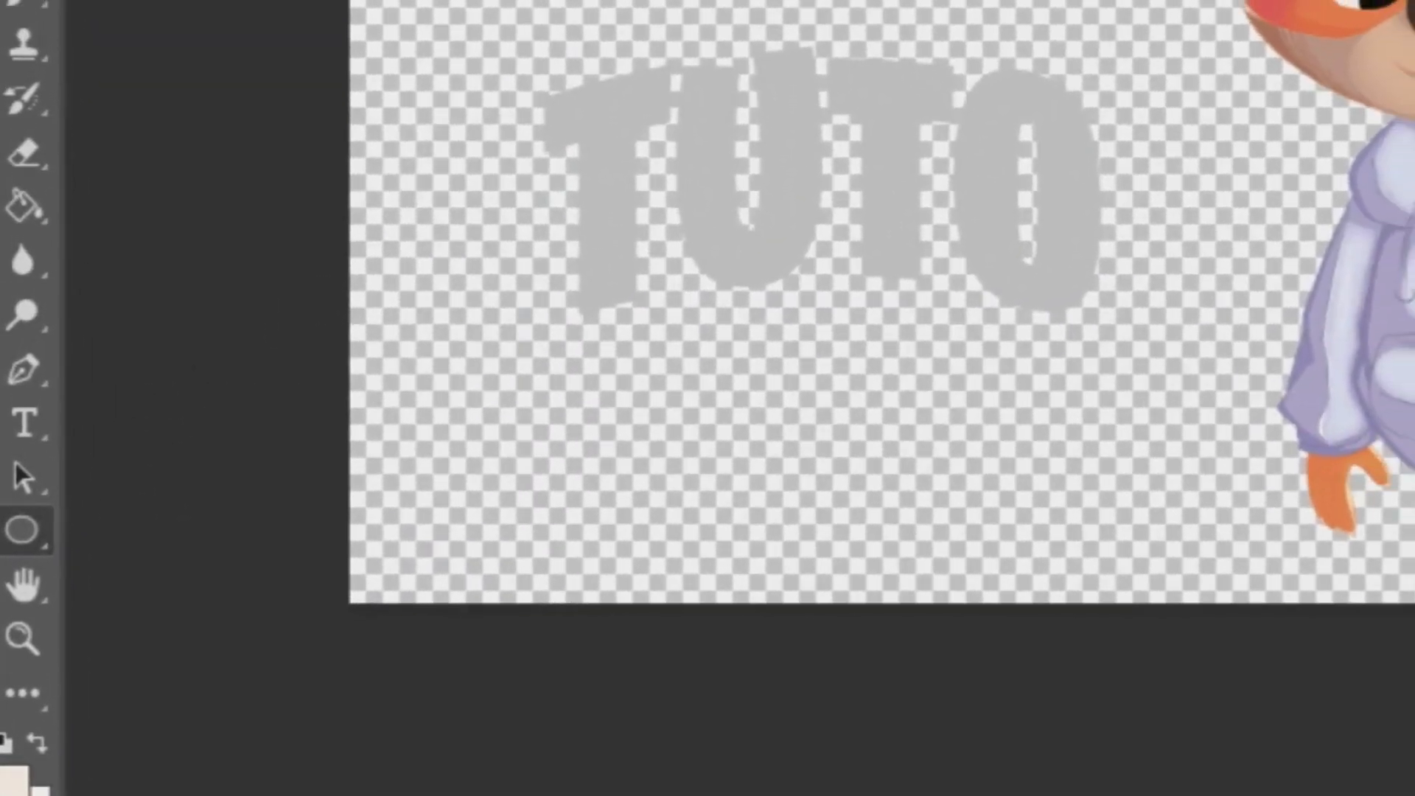
# - Draw a beige ellipse above the TUTO text and open the Fluidité filter for the fox layer
pyautogui.moveTo(311, 16); pyautogui.dragTo(656, 35)
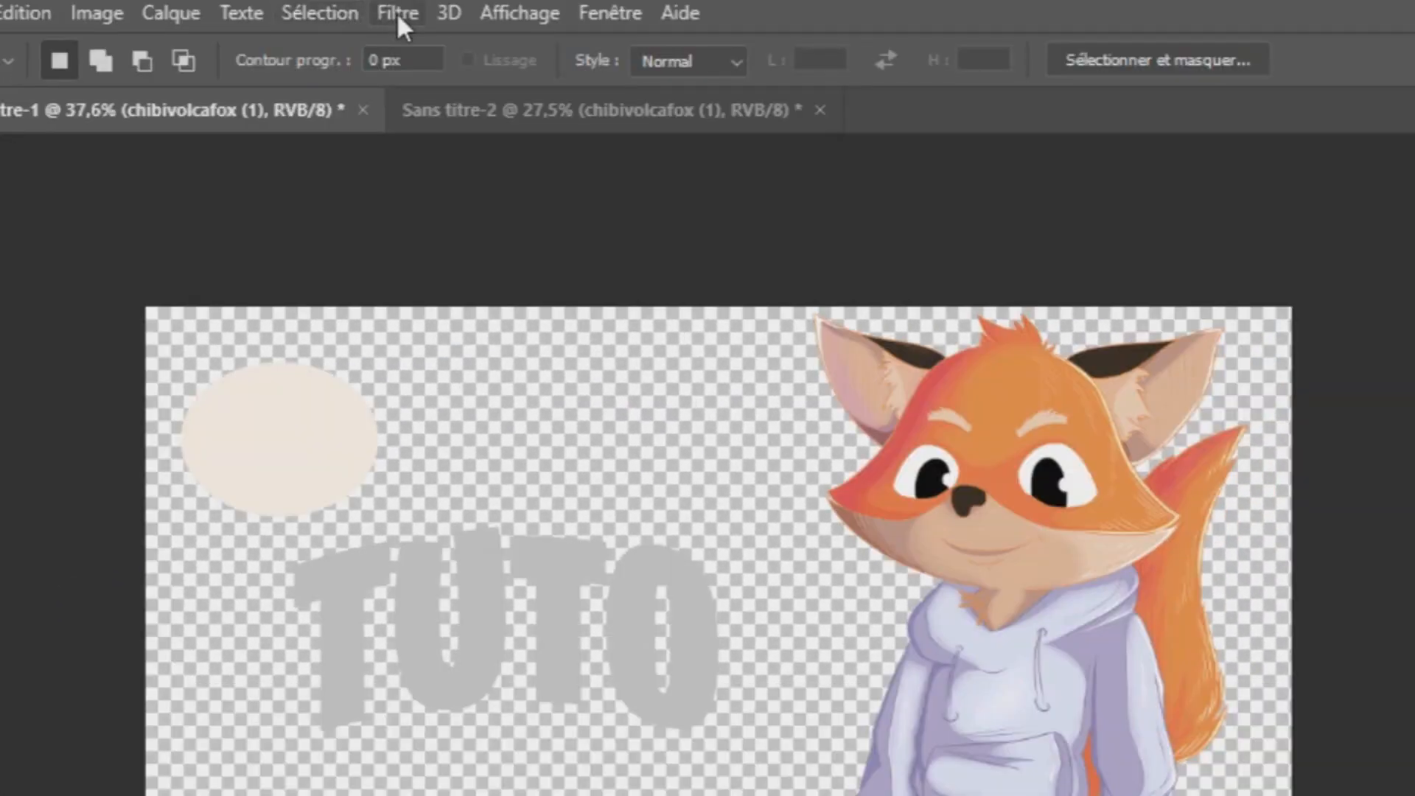
pyautogui.click(397, 12)
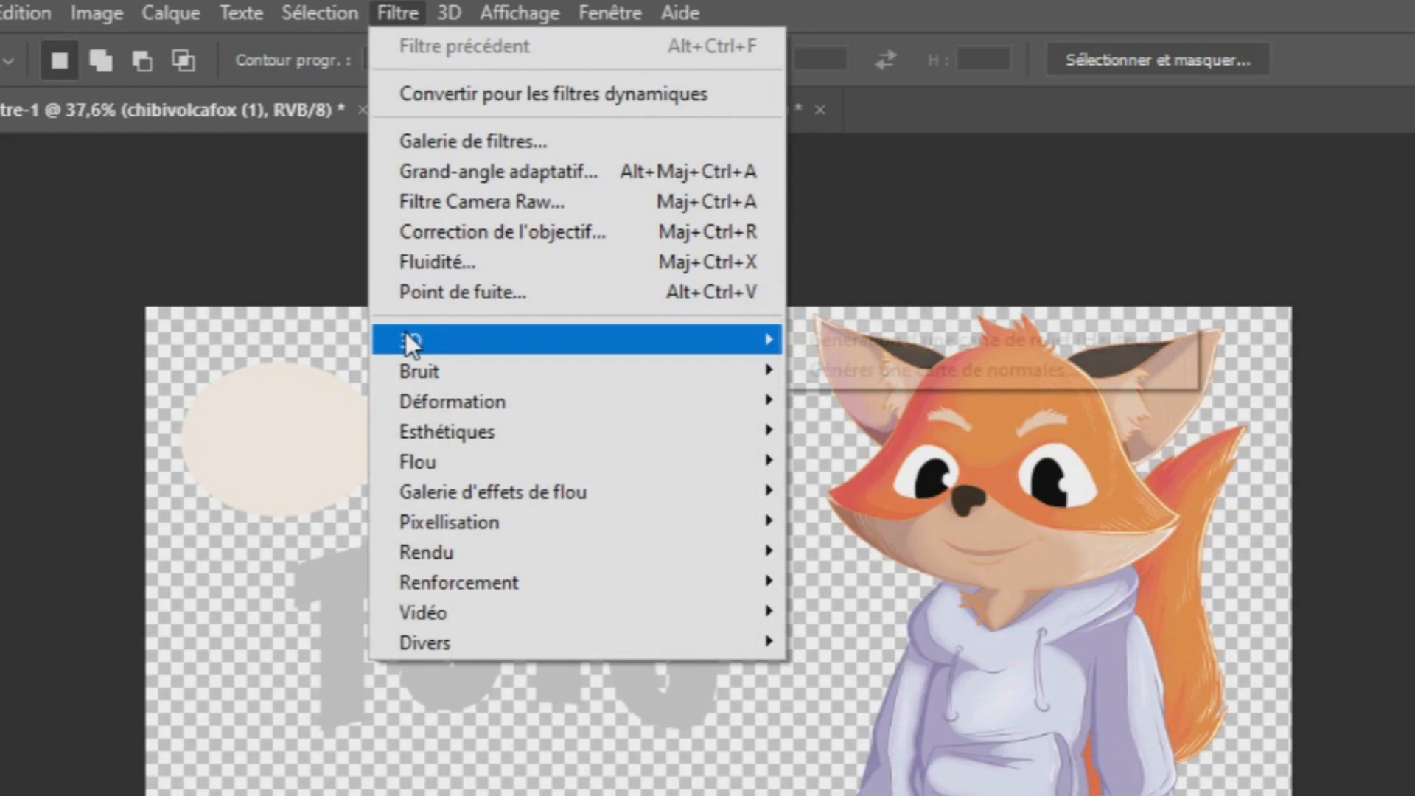
pyautogui.click(527, 260)
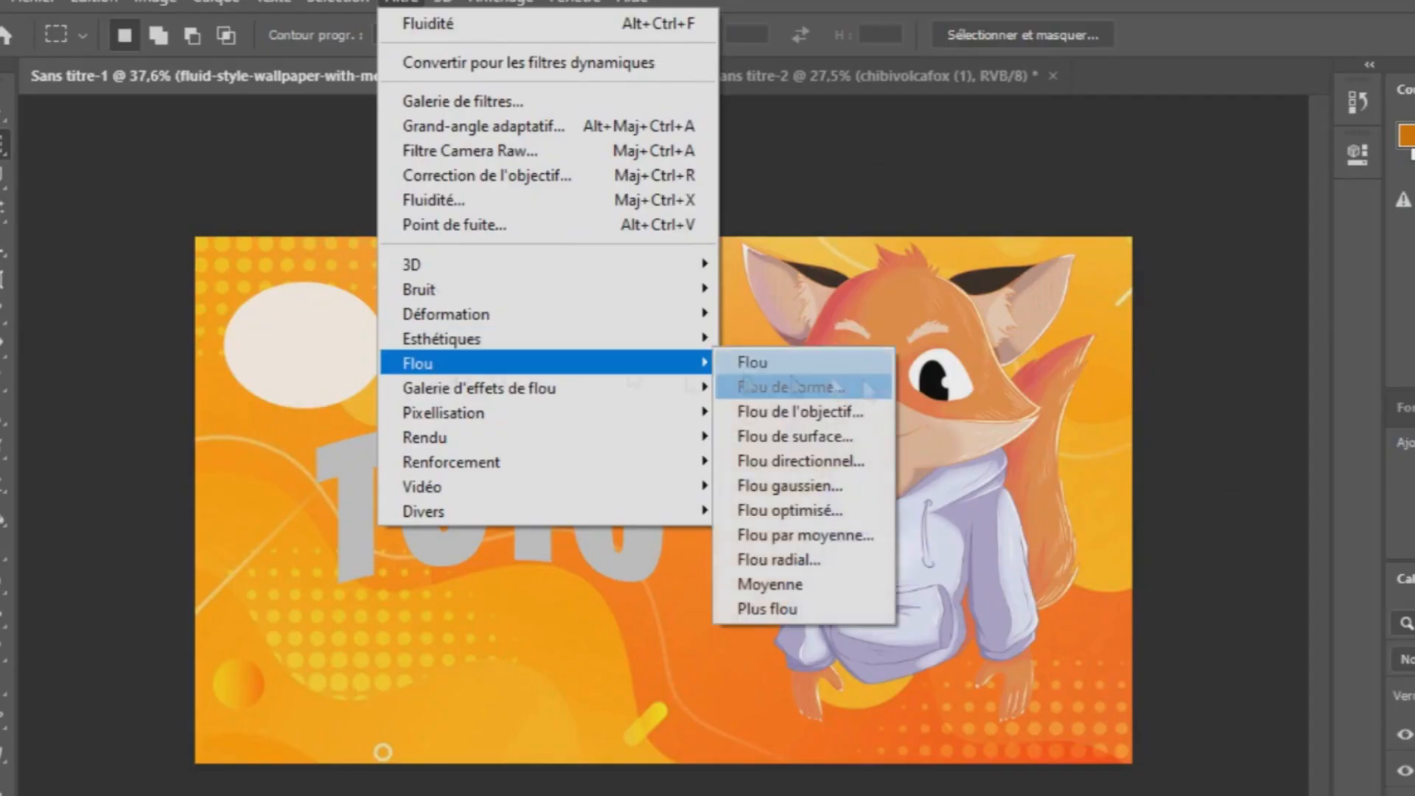
# - Apply the Flou directionnel blur to the orange background layer
pyautogui.click(818, 494)
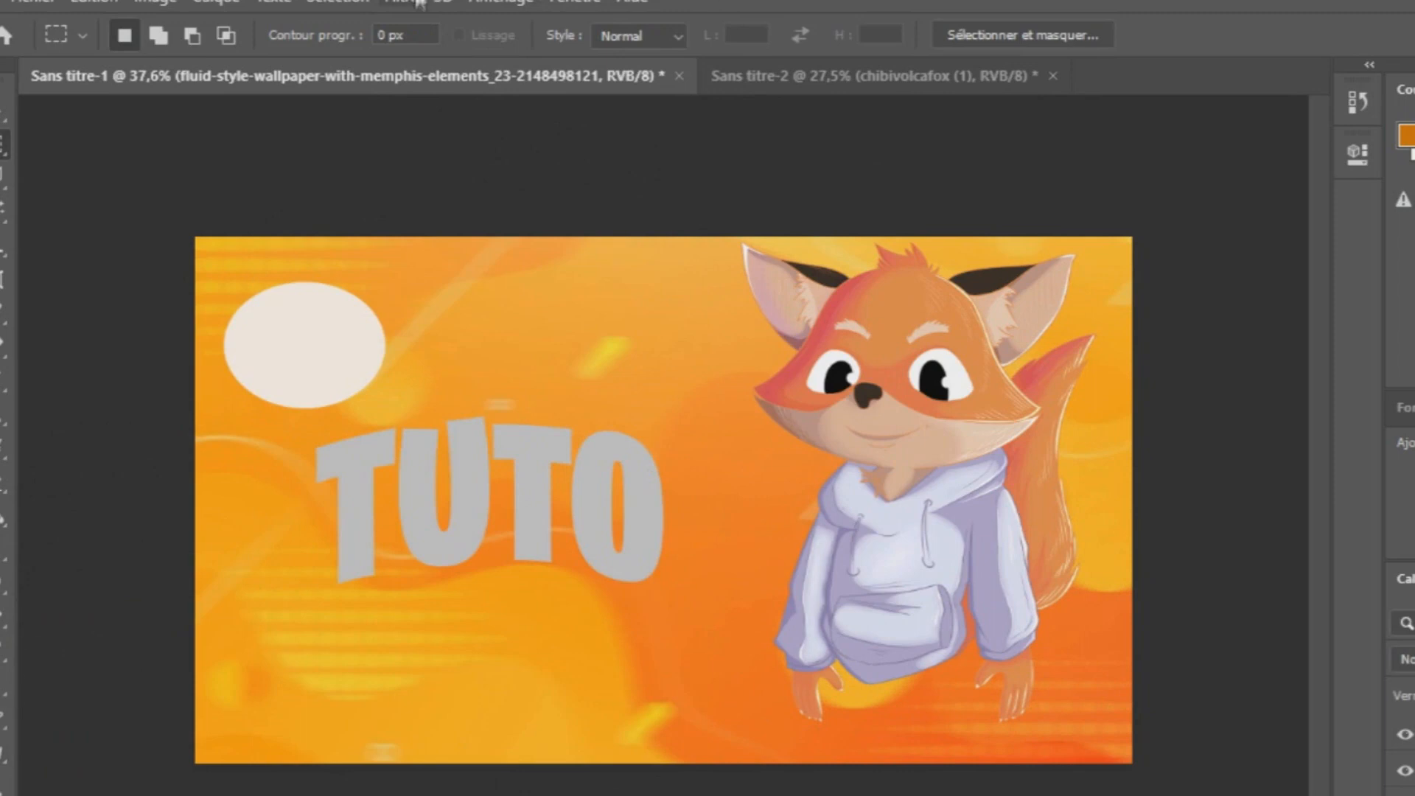
pyautogui.click(419, 2)
pyautogui.press('Escape')
# - Select the ellipse layer and pixelate it into coarse blocks with the Mosaïque filter
pyautogui.click(1414, 771)
pyautogui.click(1405, 771)
pyautogui.click(1406, 772)
pyautogui.click(1414, 735)
pyautogui.click(403, 2)
pyautogui.moveTo(472, 413)
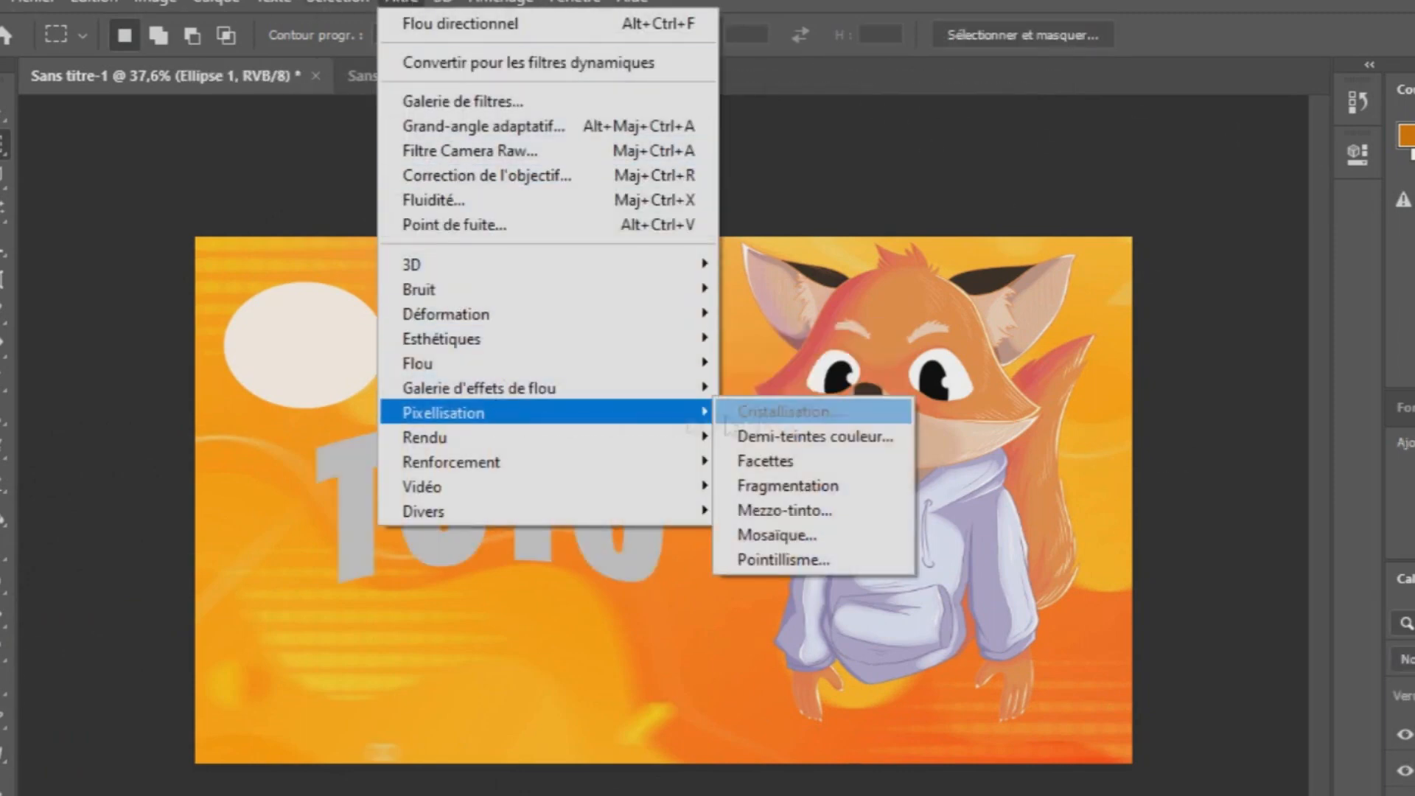
pyautogui.click(795, 531)
pyautogui.moveTo(652, 530); pyautogui.dragTo(702, 528)
pyautogui.click(995, 175)
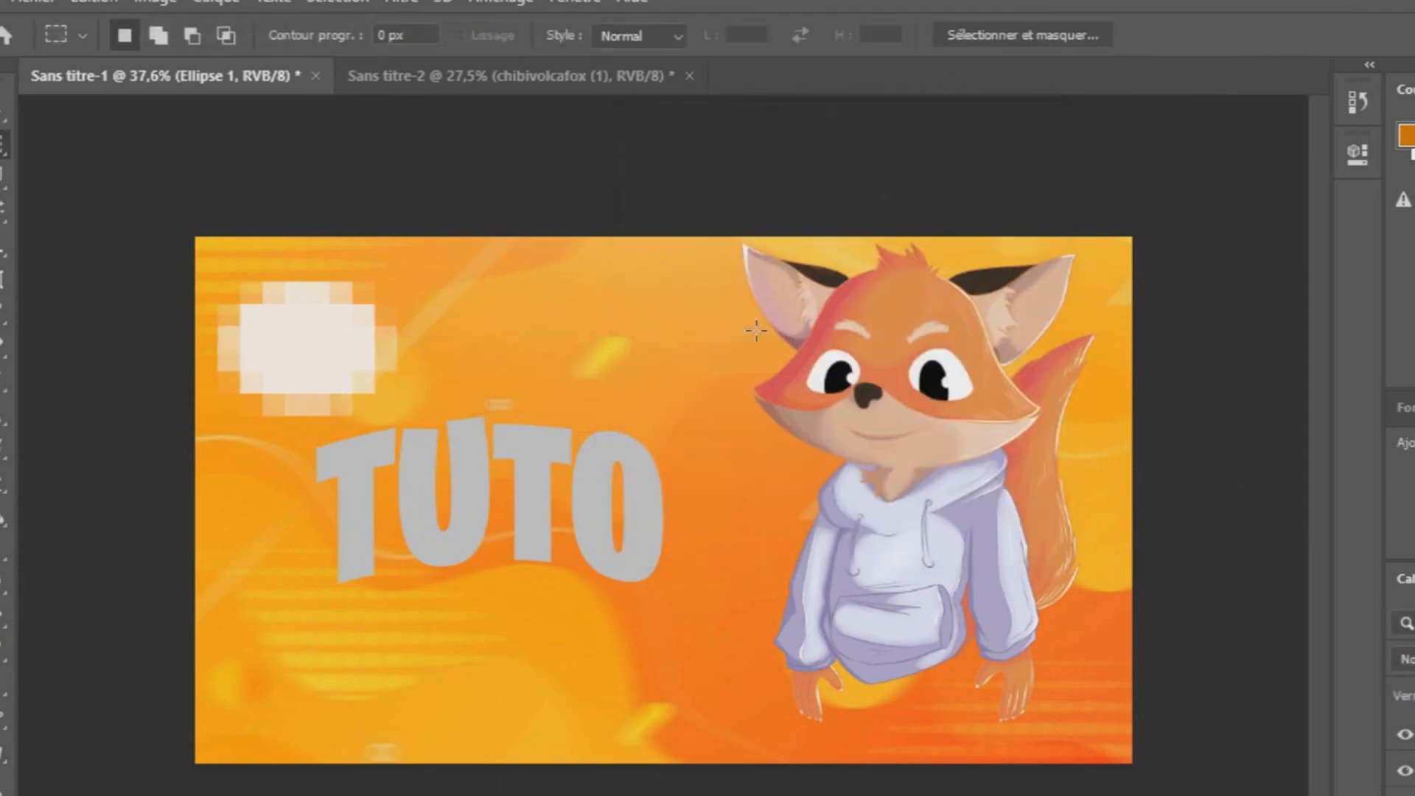
# - Open the blending options of the TUTO layer and move the dialog away from the text
pyautogui.rightClick(1206, 745)
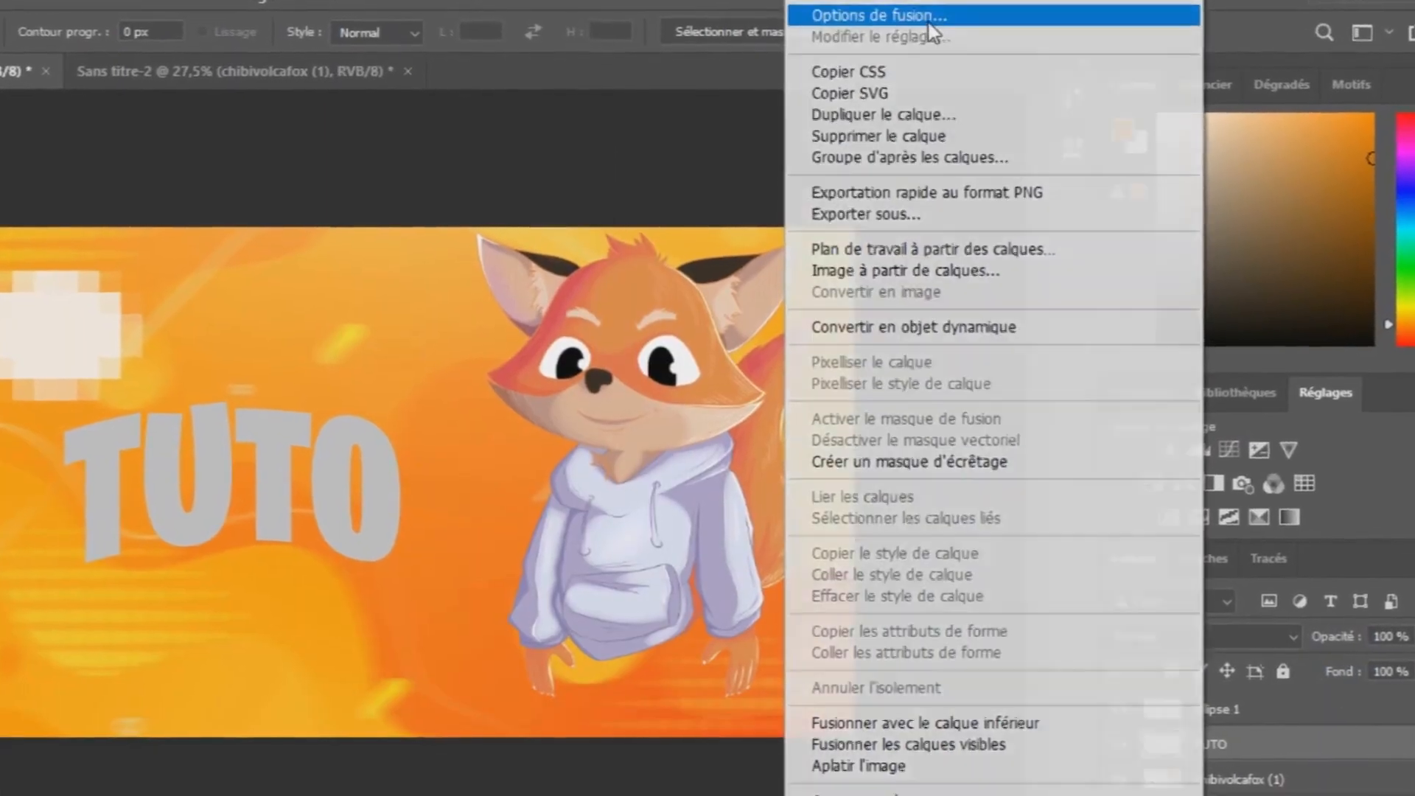
pyautogui.click(929, 20)
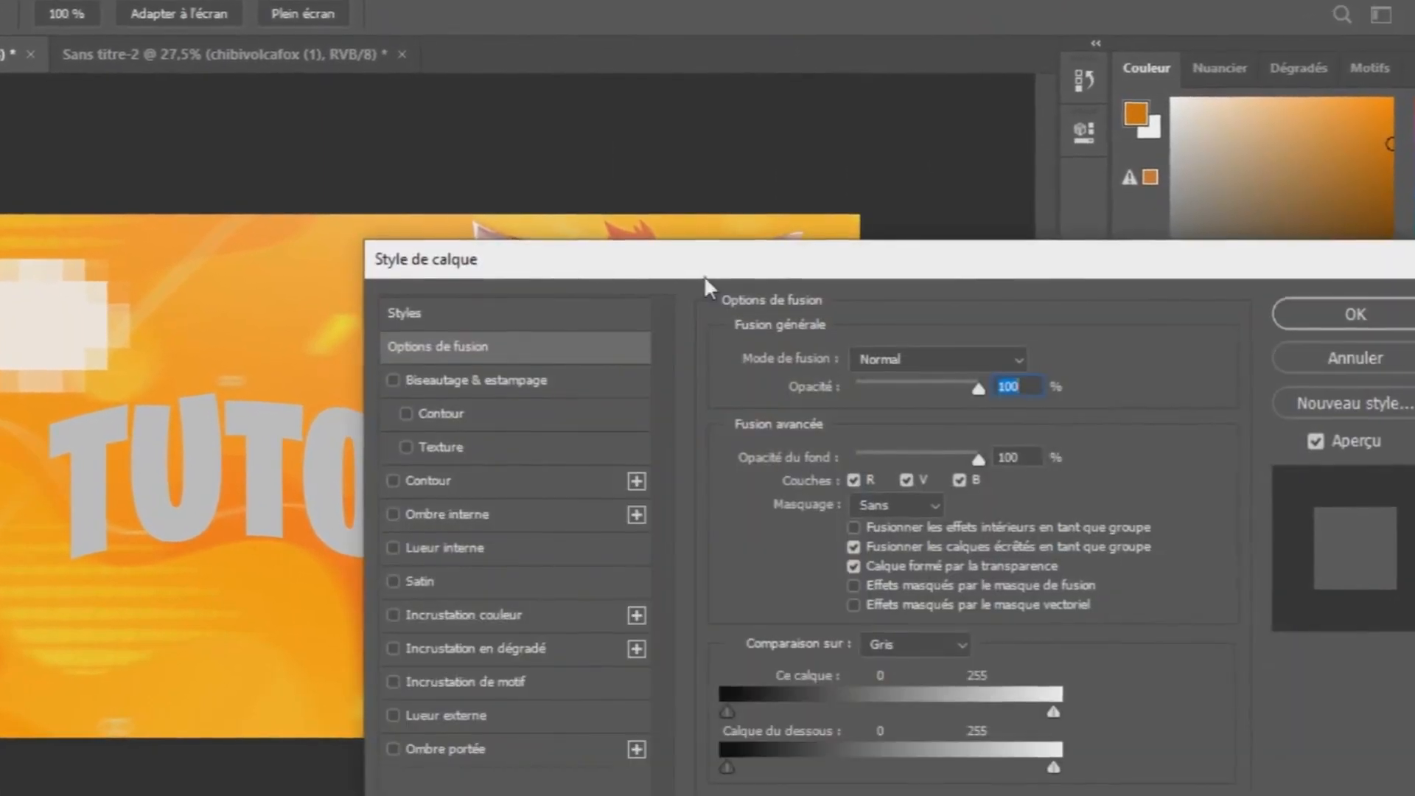
pyautogui.moveTo(705, 274); pyautogui.dragTo(835, 159)
# - Add a bevel and emboss with contour to the TUTO text, with depth 199 %, size 29 px and softness 7 px
pyautogui.click(139, 302)
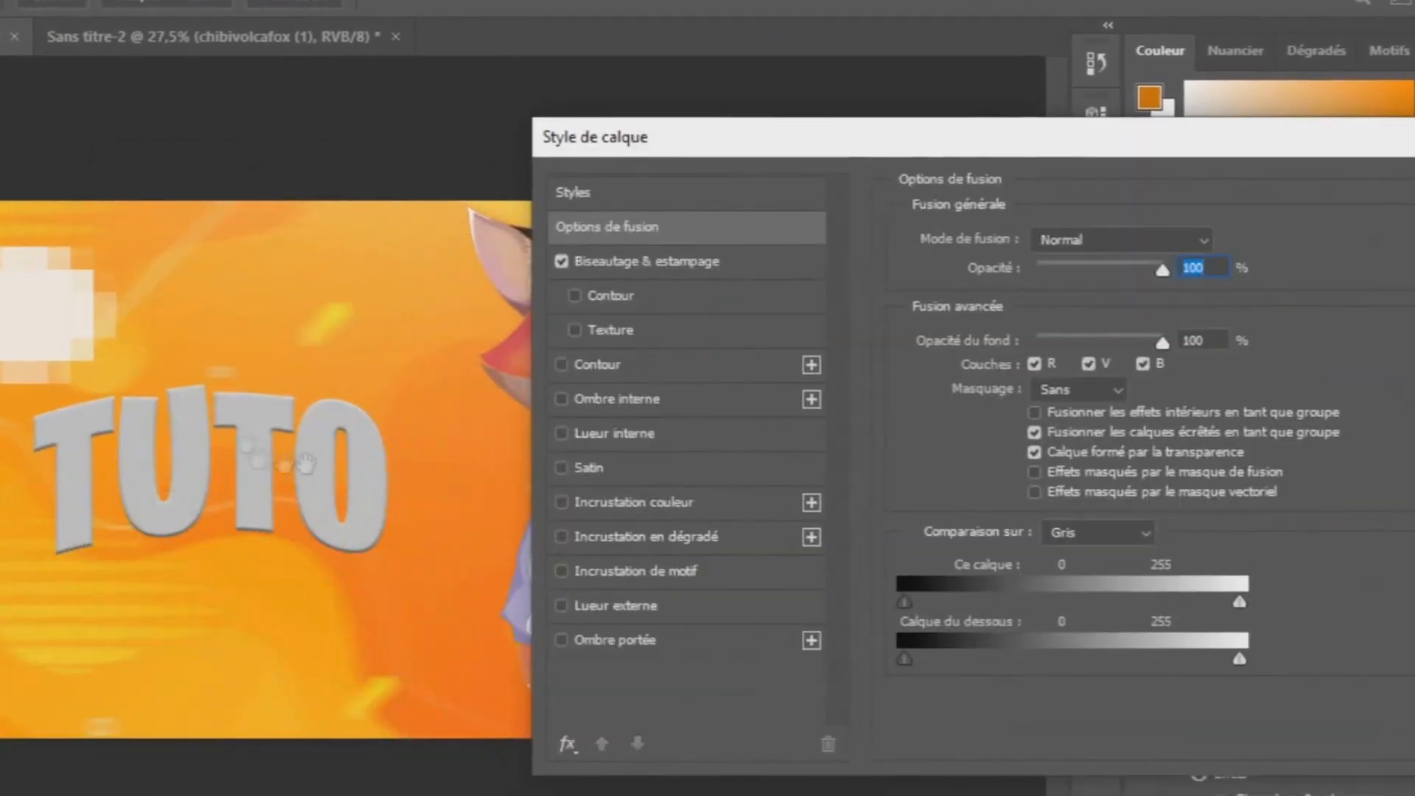
pyautogui.click(575, 295)
pyautogui.click(613, 261)
pyautogui.moveTo(1088, 286); pyautogui.dragTo(1240, 293)
pyautogui.moveTo(1083, 341)
pyautogui.mouseDown()
pyautogui.moveTo(1129, 339)
pyautogui.moveTo(1097, 361)
pyautogui.mouseUp()
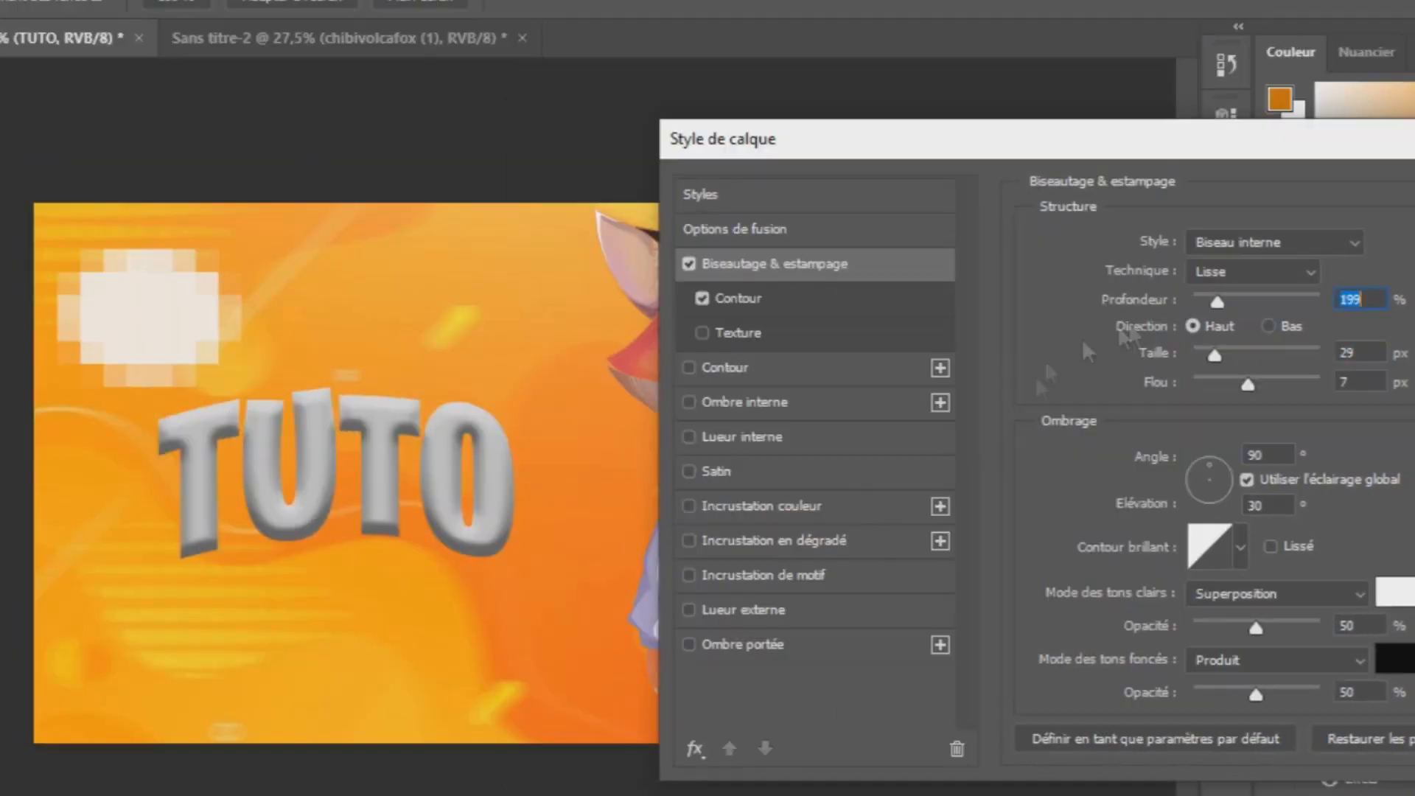
# - Add a 10 px white outside stroke to the TUTO text and toggle the pattern overlay on and off
pyautogui.click(579, 345)
pyautogui.write('10')
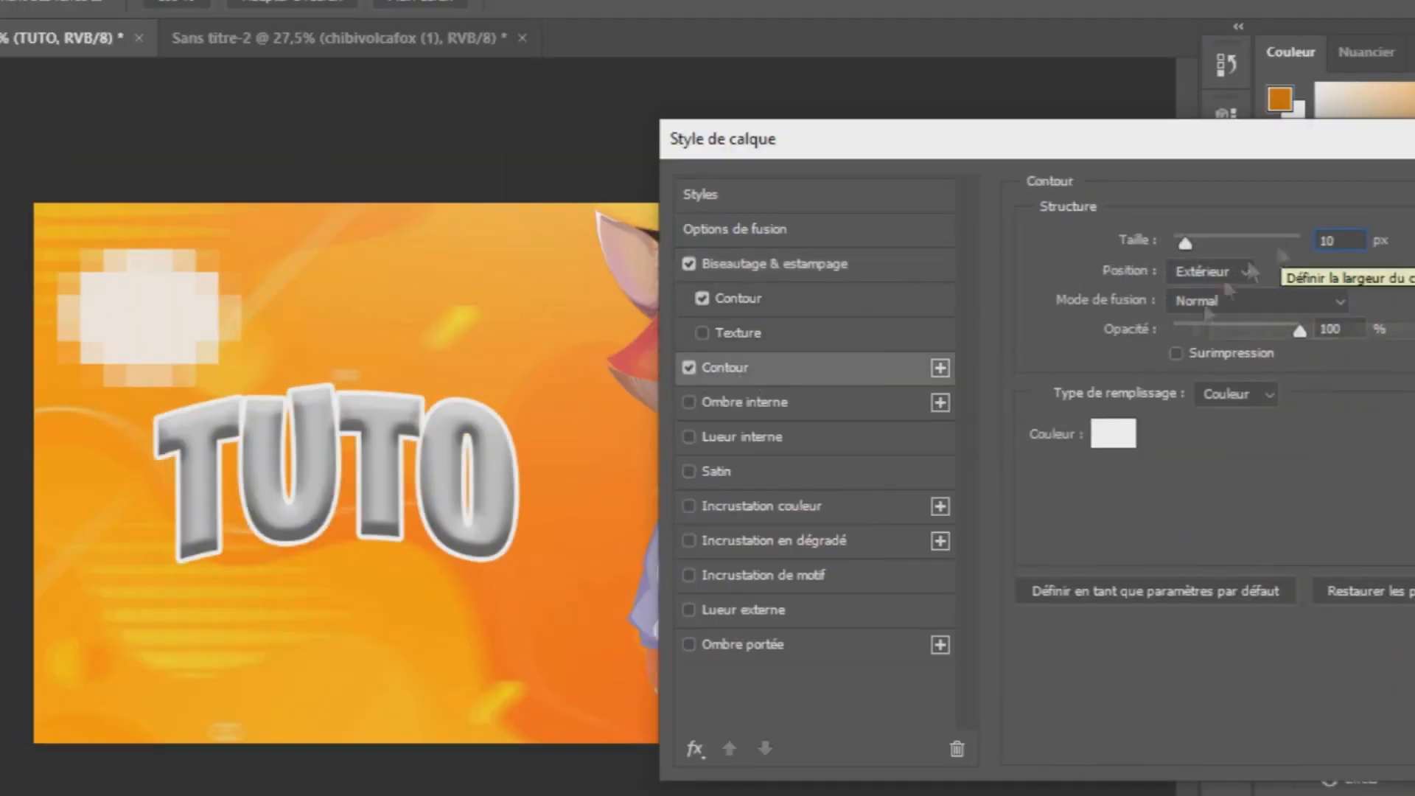
pyautogui.click(690, 577)
pyautogui.click(729, 576)
pyautogui.click(690, 576)
# - Add a white outer glow to the TUTO text and set its spread to 15 %
pyautogui.click(690, 611)
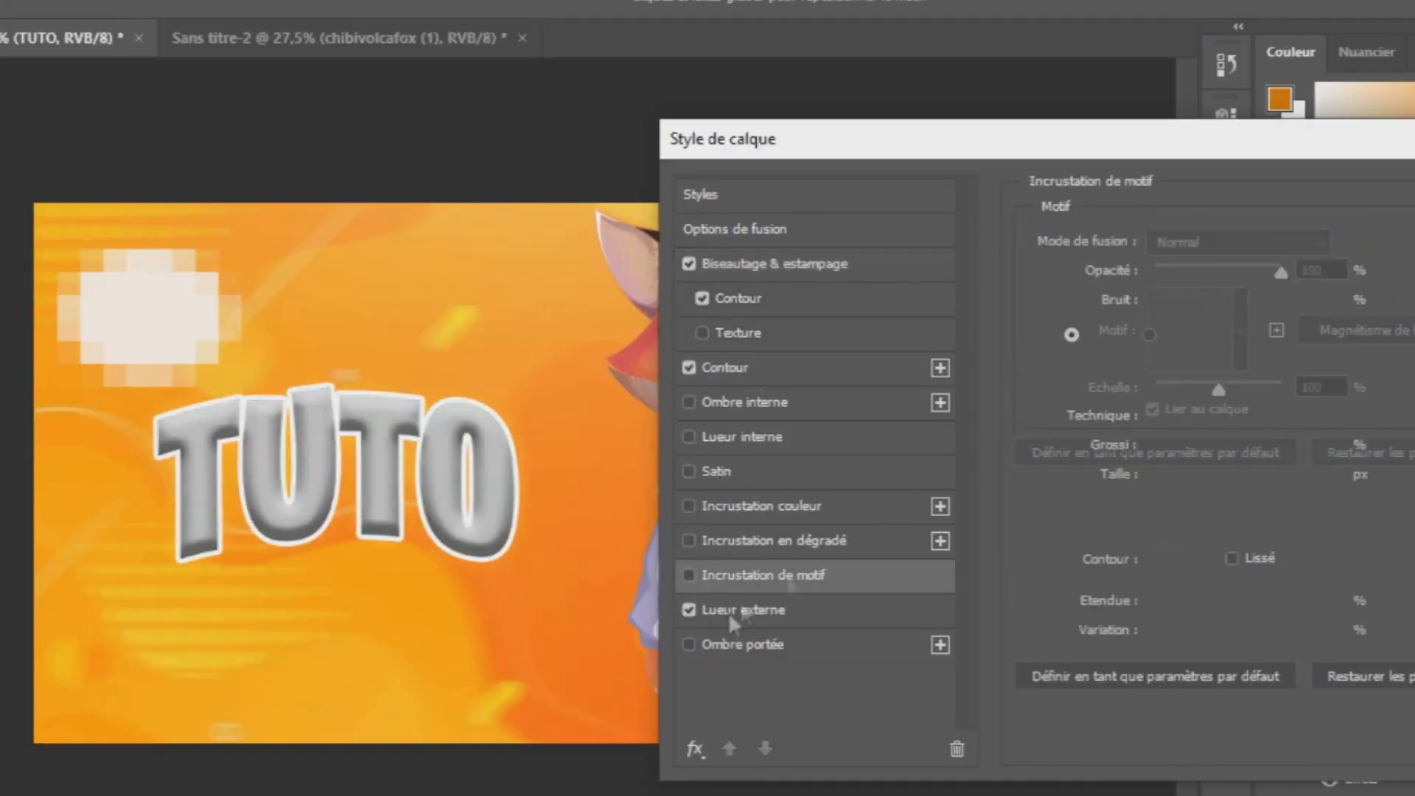
pyautogui.click(728, 611)
pyautogui.click(1108, 336)
pyautogui.click(445, 442)
pyautogui.moveTo(1155, 447); pyautogui.dragTo(1161, 451)
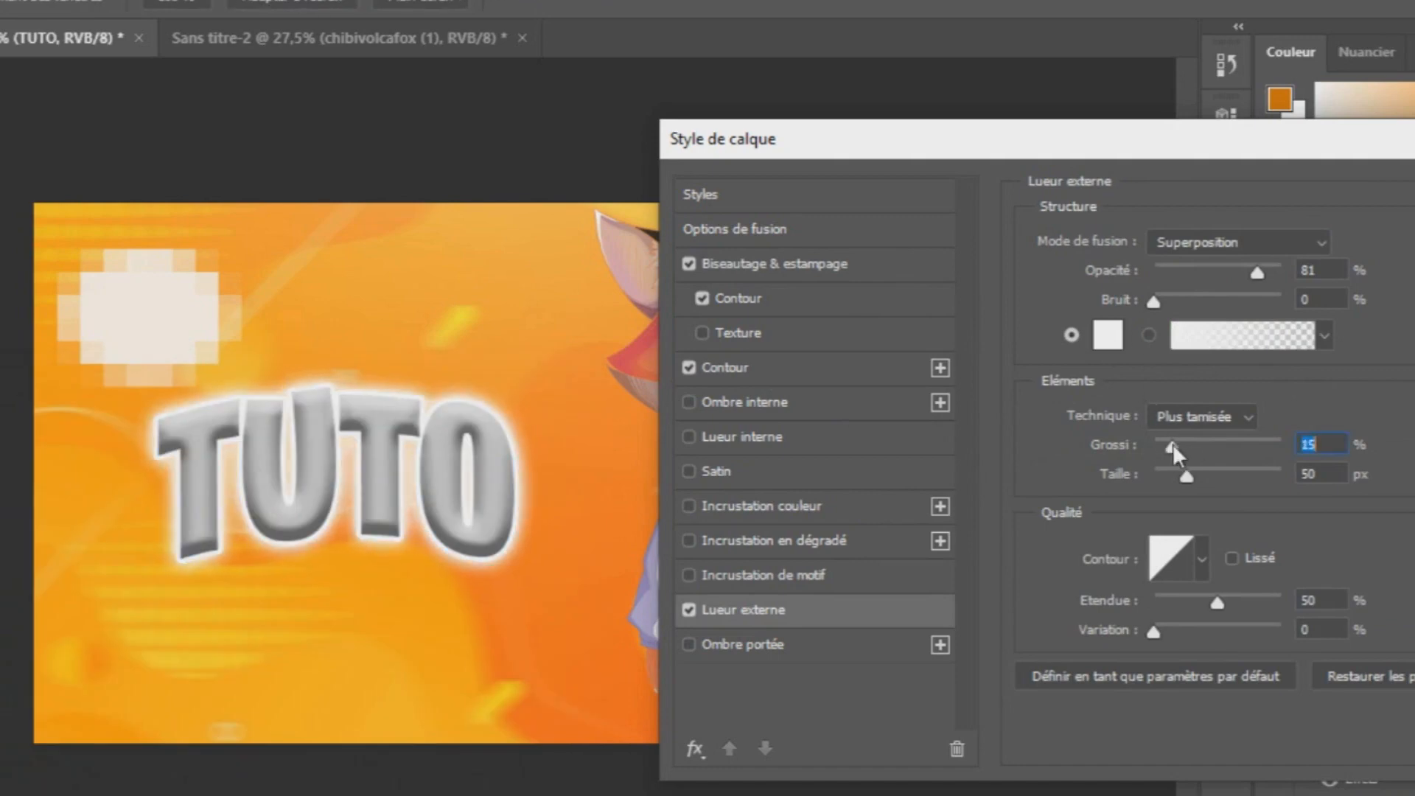
# - Turn off the bevel and emboss effect and its contour on the TUTO text
pyautogui.click(690, 266)
pyautogui.click(703, 298)
pyautogui.click(702, 298)
pyautogui.click(690, 265)
# - Try a colour overlay with a newly picked colour on the TUTO text and turn it off
pyautogui.click(768, 507)
pyautogui.click(1361, 245)
pyautogui.click(160, 506)
pyautogui.click(472, 440)
pyautogui.click(777, 544)
pyautogui.click(707, 508)
pyautogui.click(690, 507)
# - Give the TUTO text a linear gradient overlay running from deep blue to a lighter blue
pyautogui.click(771, 542)
pyautogui.click(1195, 318)
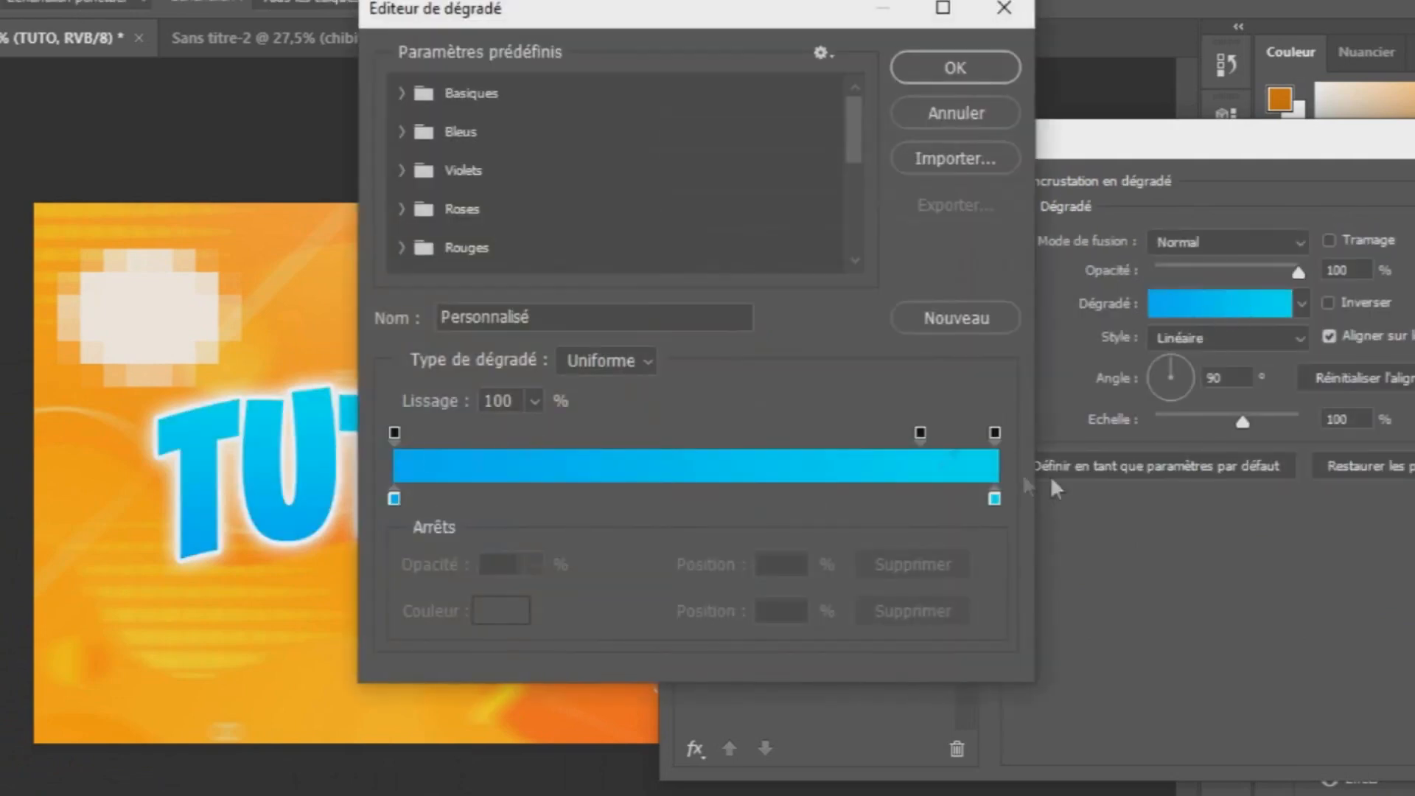
pyautogui.doubleClick(998, 507)
pyautogui.moveTo(164, 525); pyautogui.dragTo(171, 467)
pyautogui.click(197, 596)
pyautogui.click(461, 437)
pyautogui.doubleClick(394, 500)
pyautogui.moveTo(198, 567)
pyautogui.mouseDown()
pyautogui.moveTo(199, 585)
pyautogui.moveTo(199, 566)
pyautogui.mouseUp()
pyautogui.click(442, 437)
pyautogui.click(956, 68)
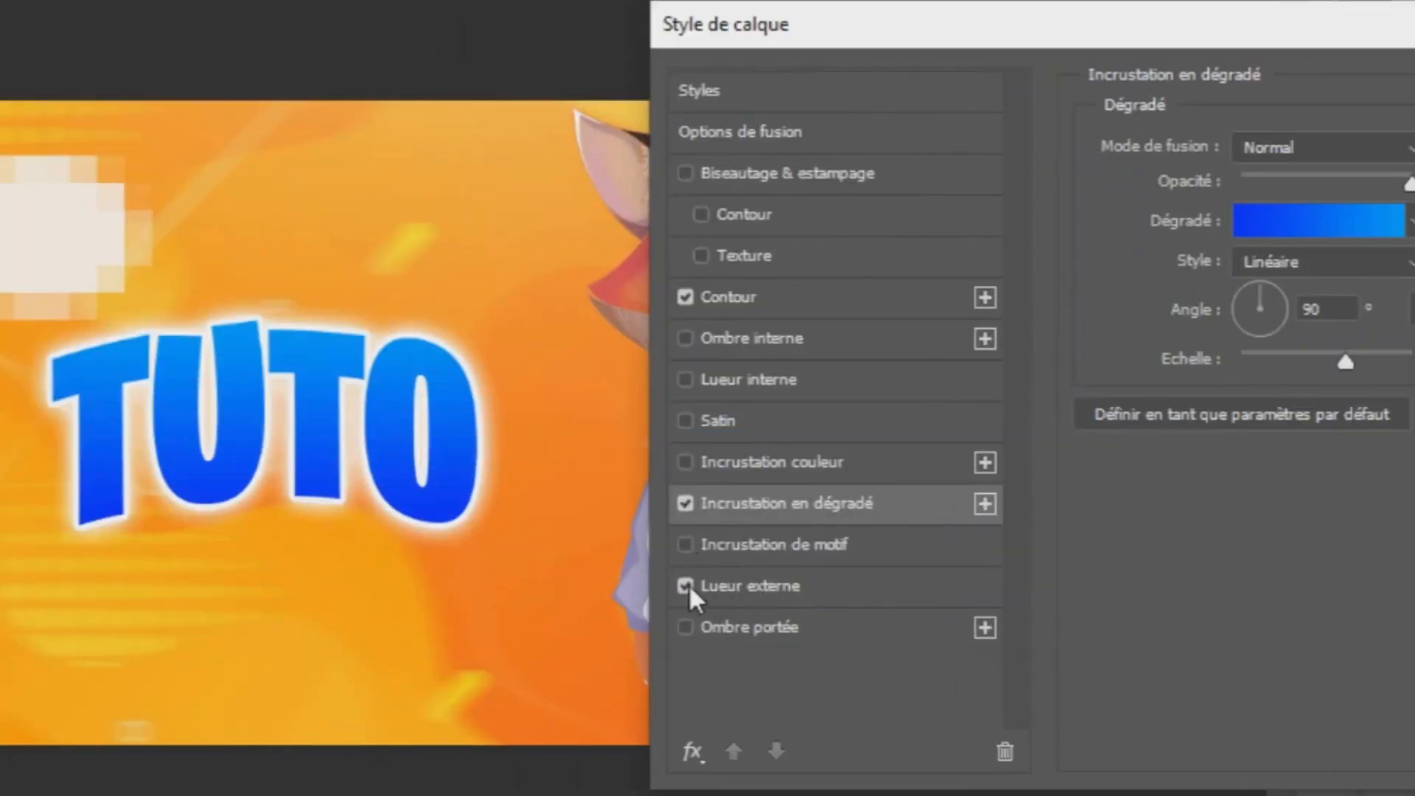
# - Replace the outer glow on the TUTO text with a drop shadow
pyautogui.click(686, 587)
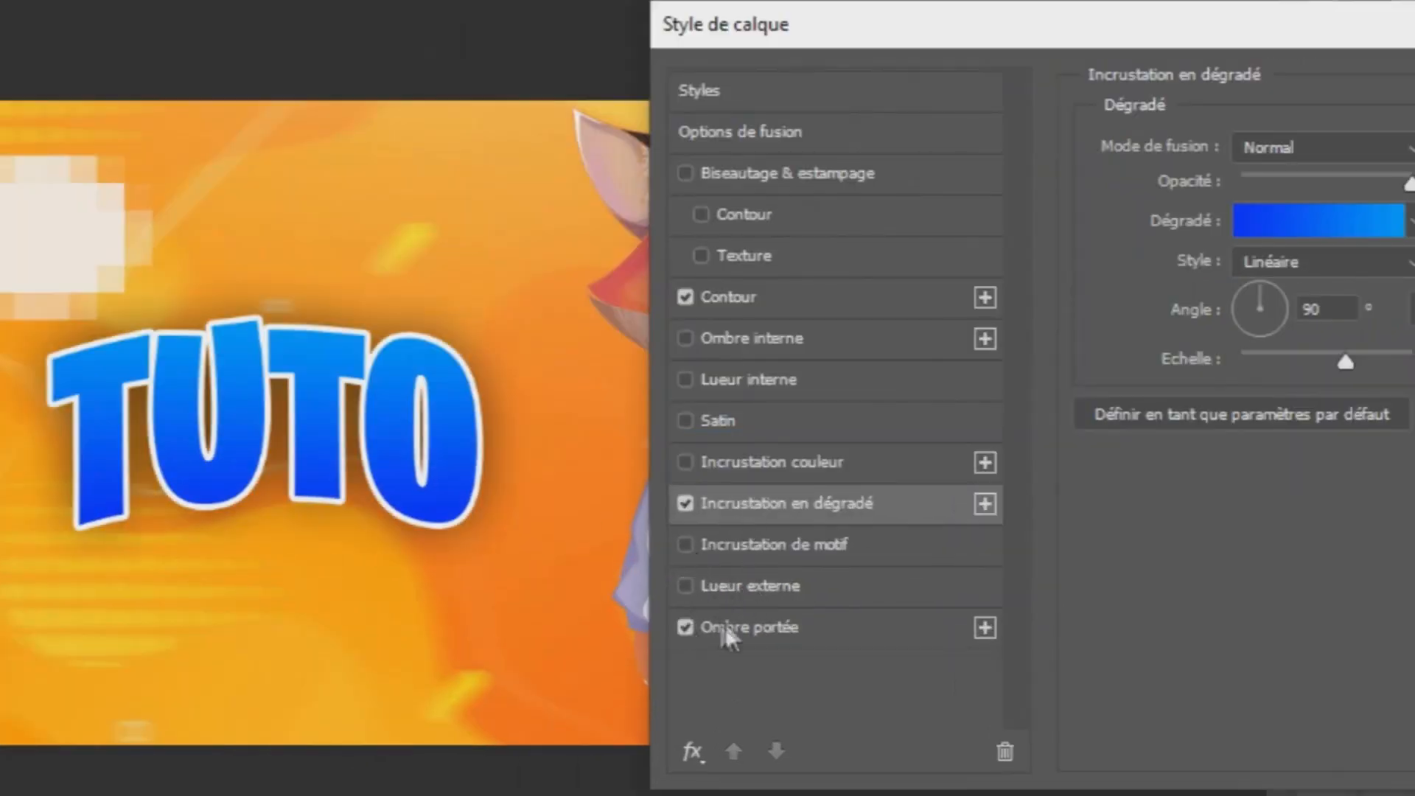
pyautogui.click(726, 628)
pyautogui.click(1270, 362)
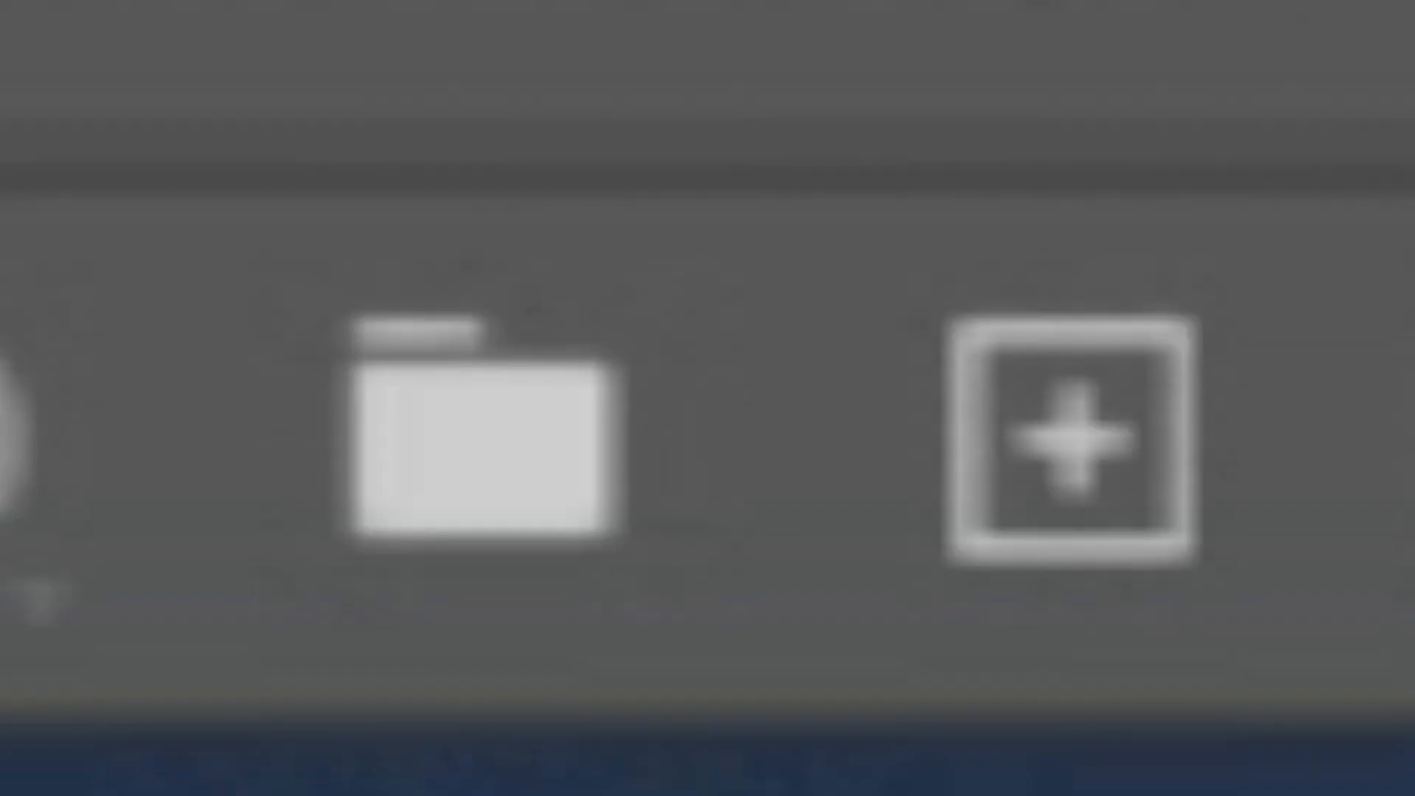
# - Move the TUTO layer into Groupe 1 and give the group a 10 px white outside stroke
pyautogui.click(1224, 717)
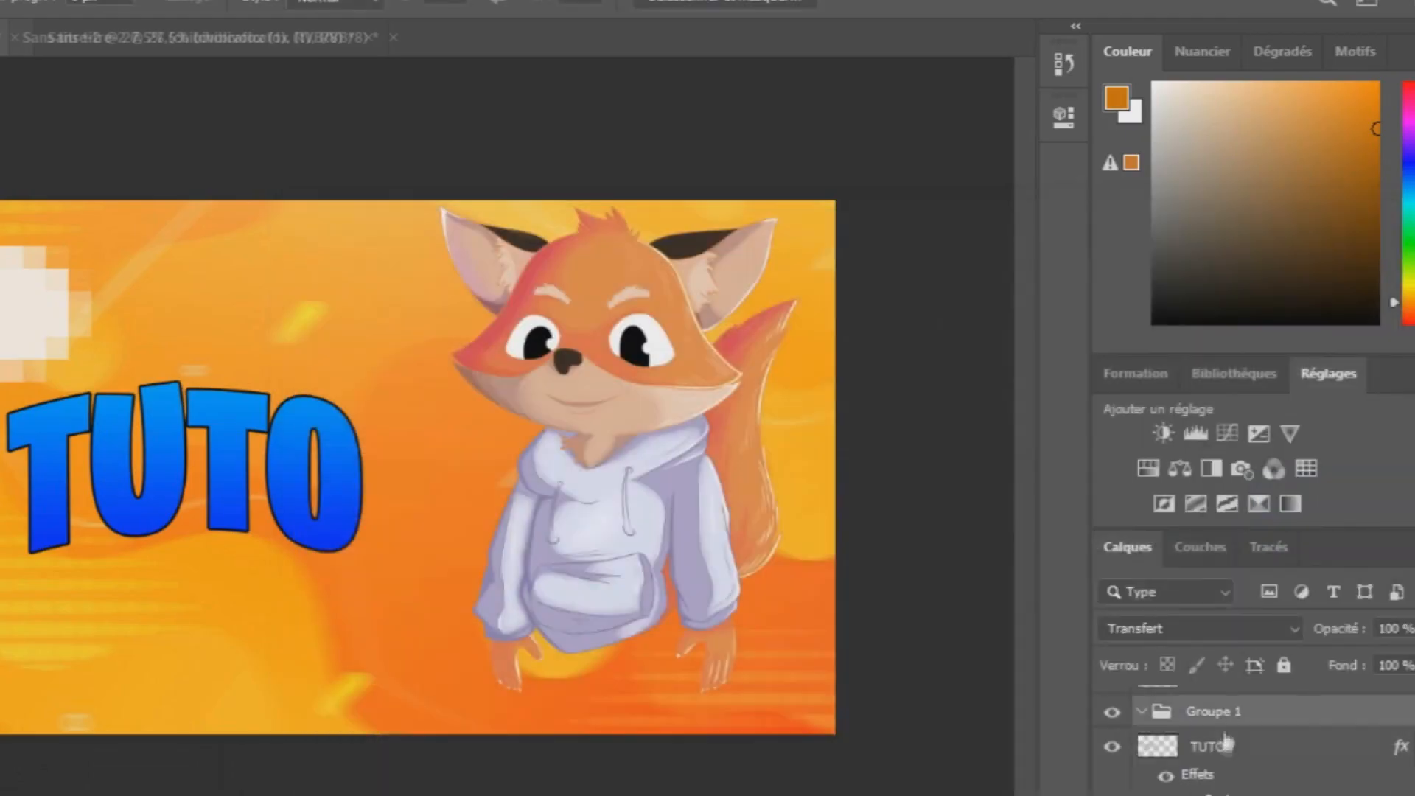
pyautogui.moveTo(1227, 743); pyautogui.dragTo(1226, 730)
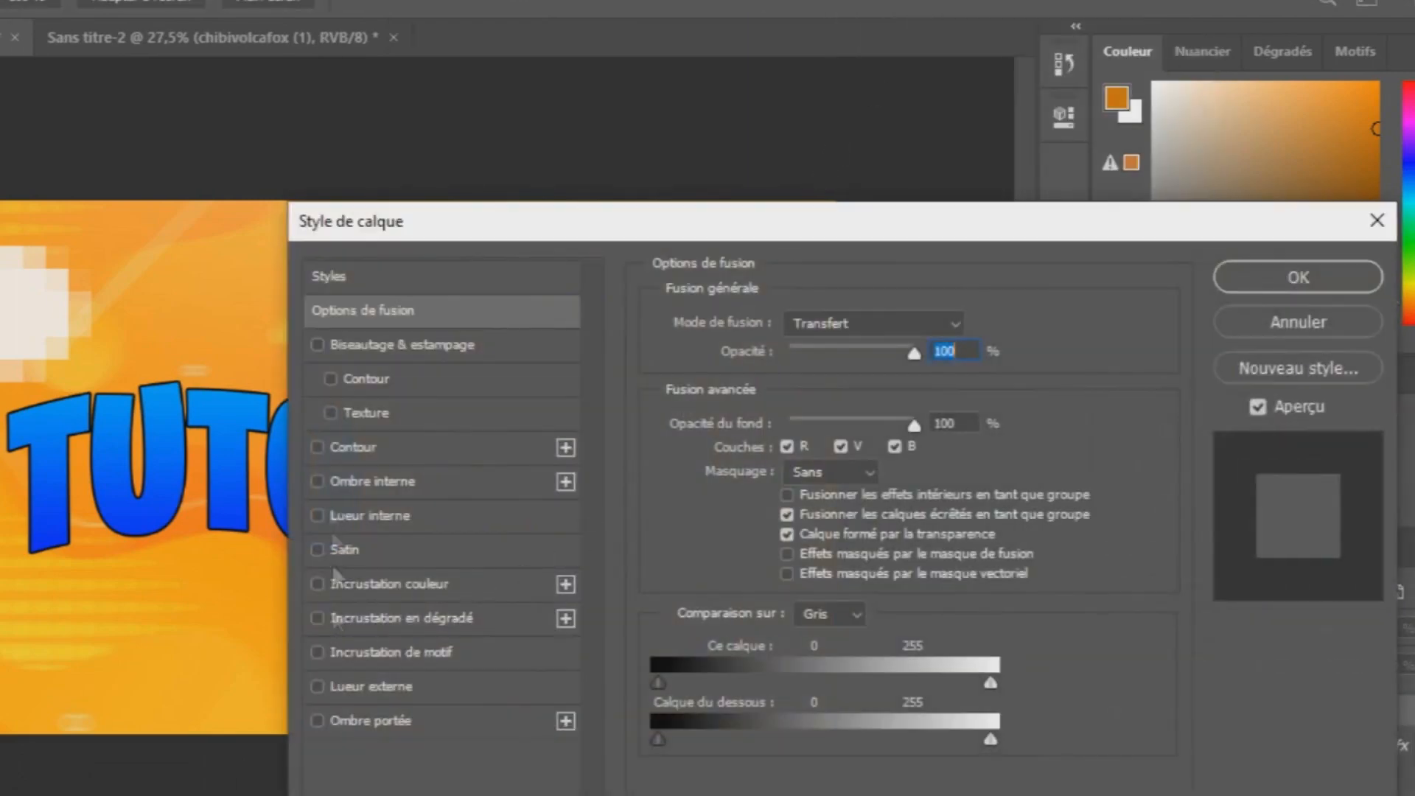
pyautogui.click(392, 447)
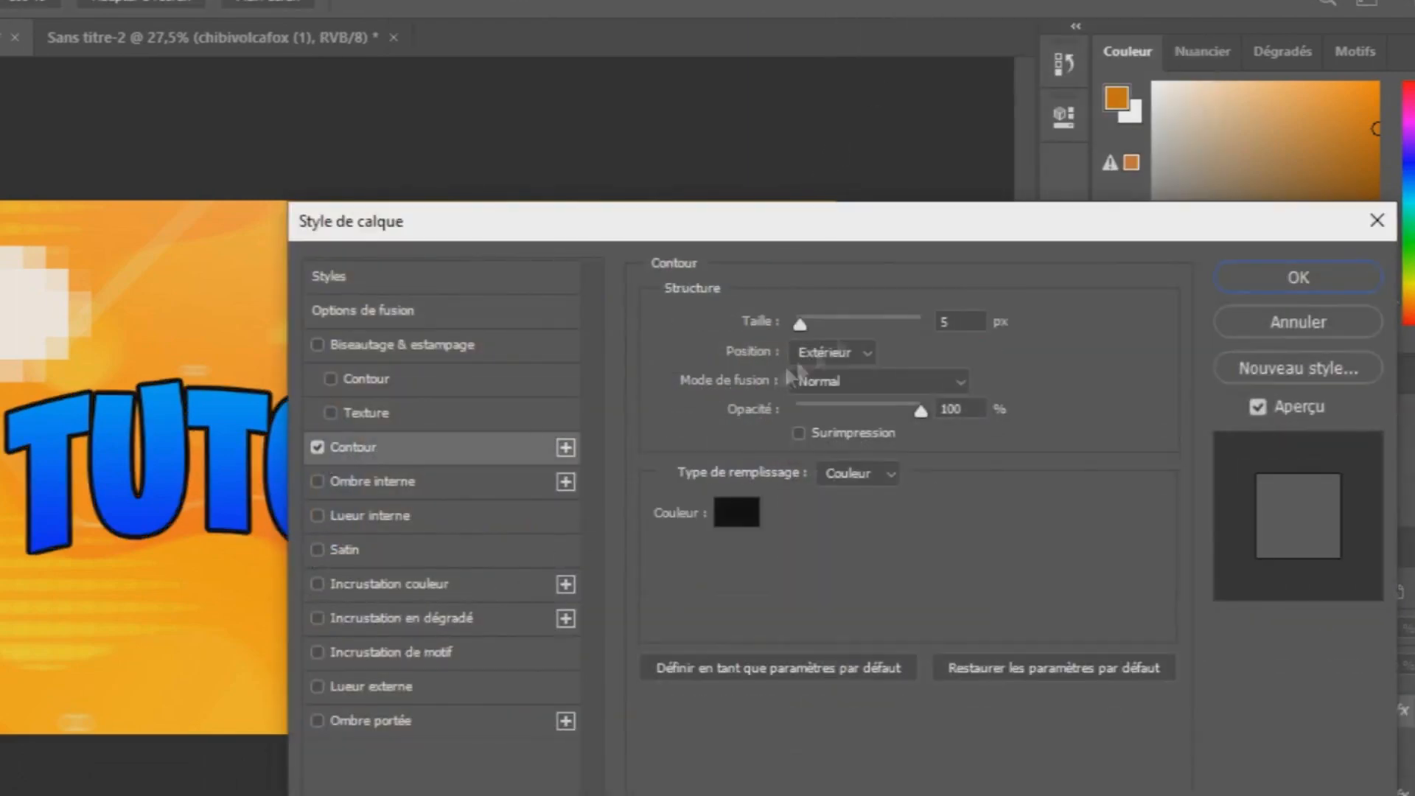
pyautogui.write('10')
pyautogui.click(737, 512)
pyautogui.click(255, 429)
pyautogui.click(1299, 277)
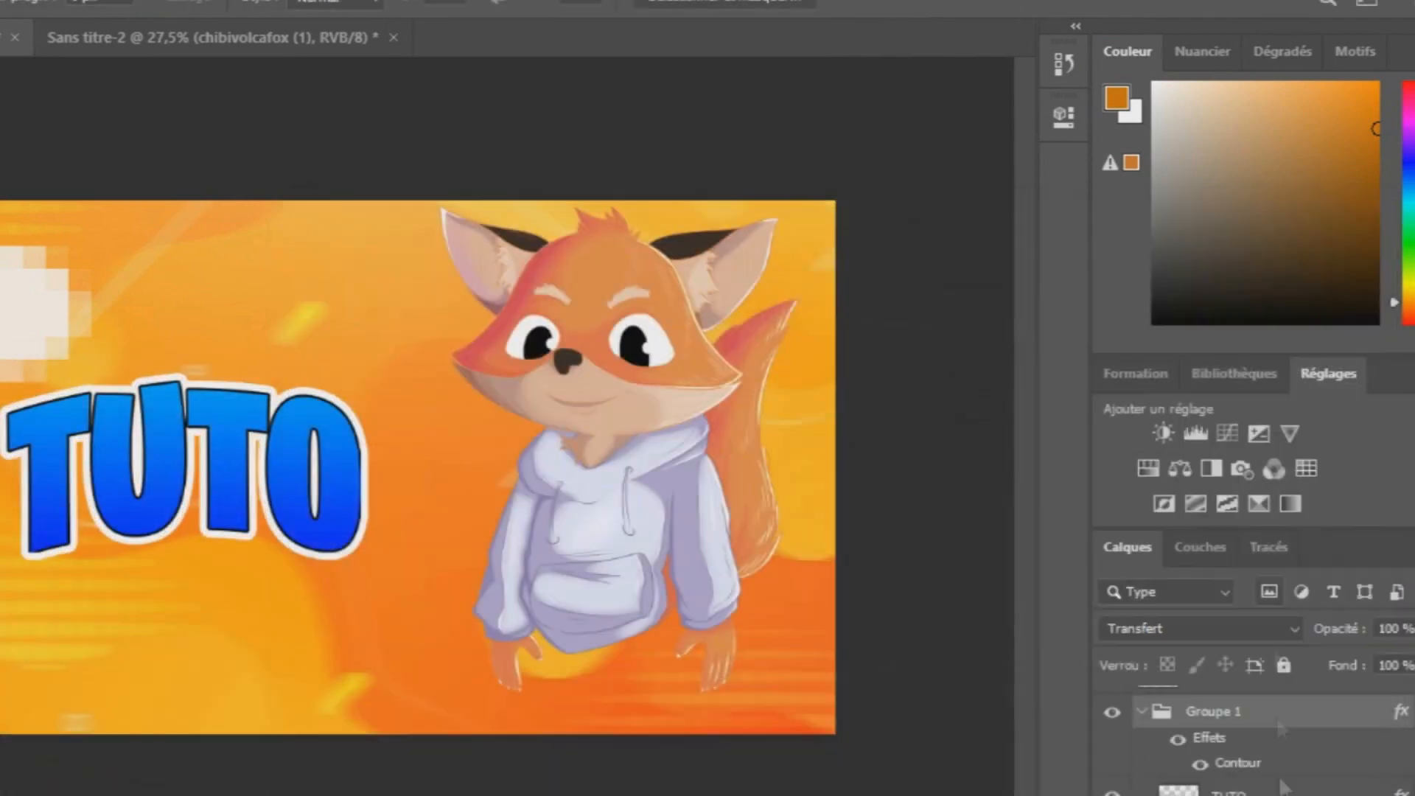
# - Set the stroke on the TUTO layer to 10 px and change its colour to a dark blue
pyautogui.click(1253, 793)
pyautogui.rightClick(1258, 752)
pyautogui.click(959, 0)
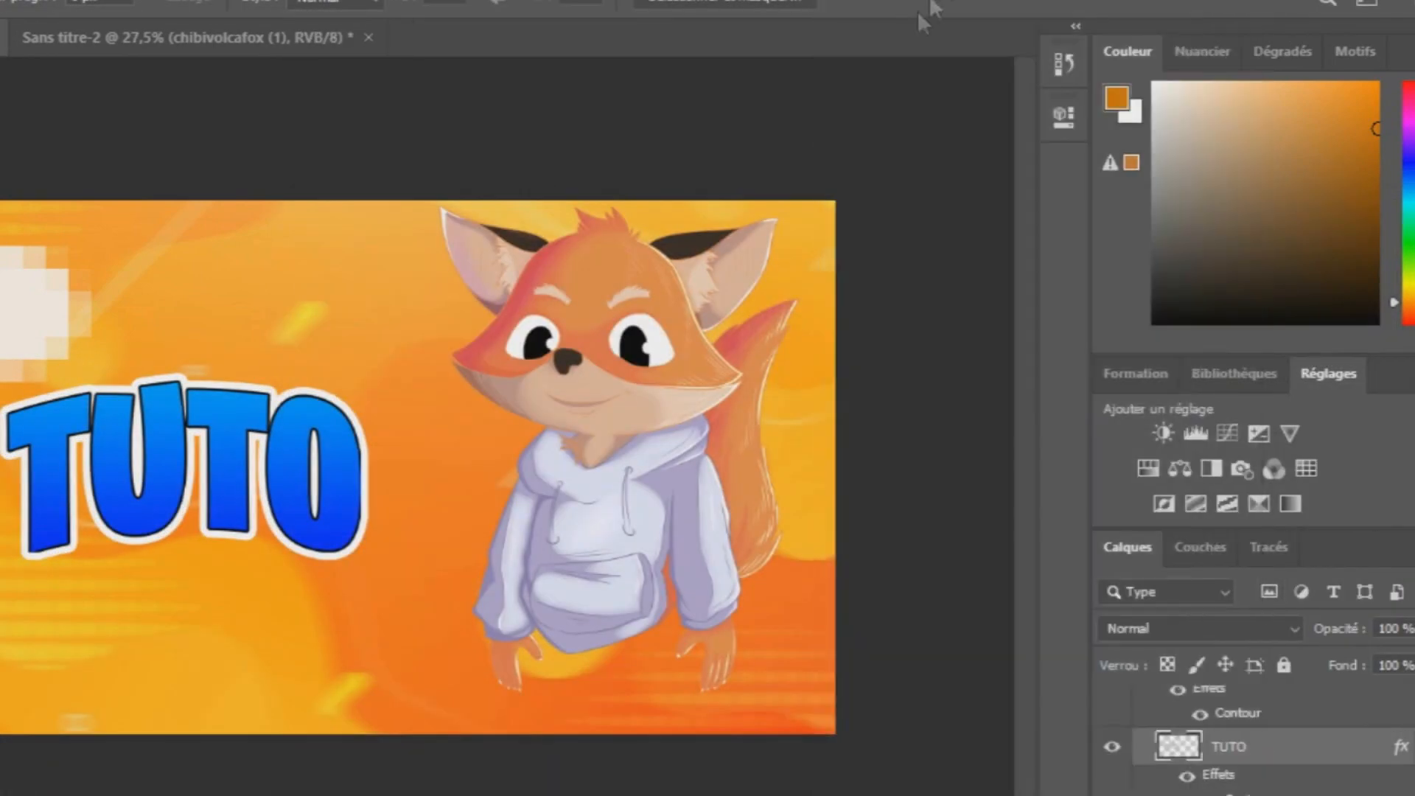
pyautogui.click(354, 447)
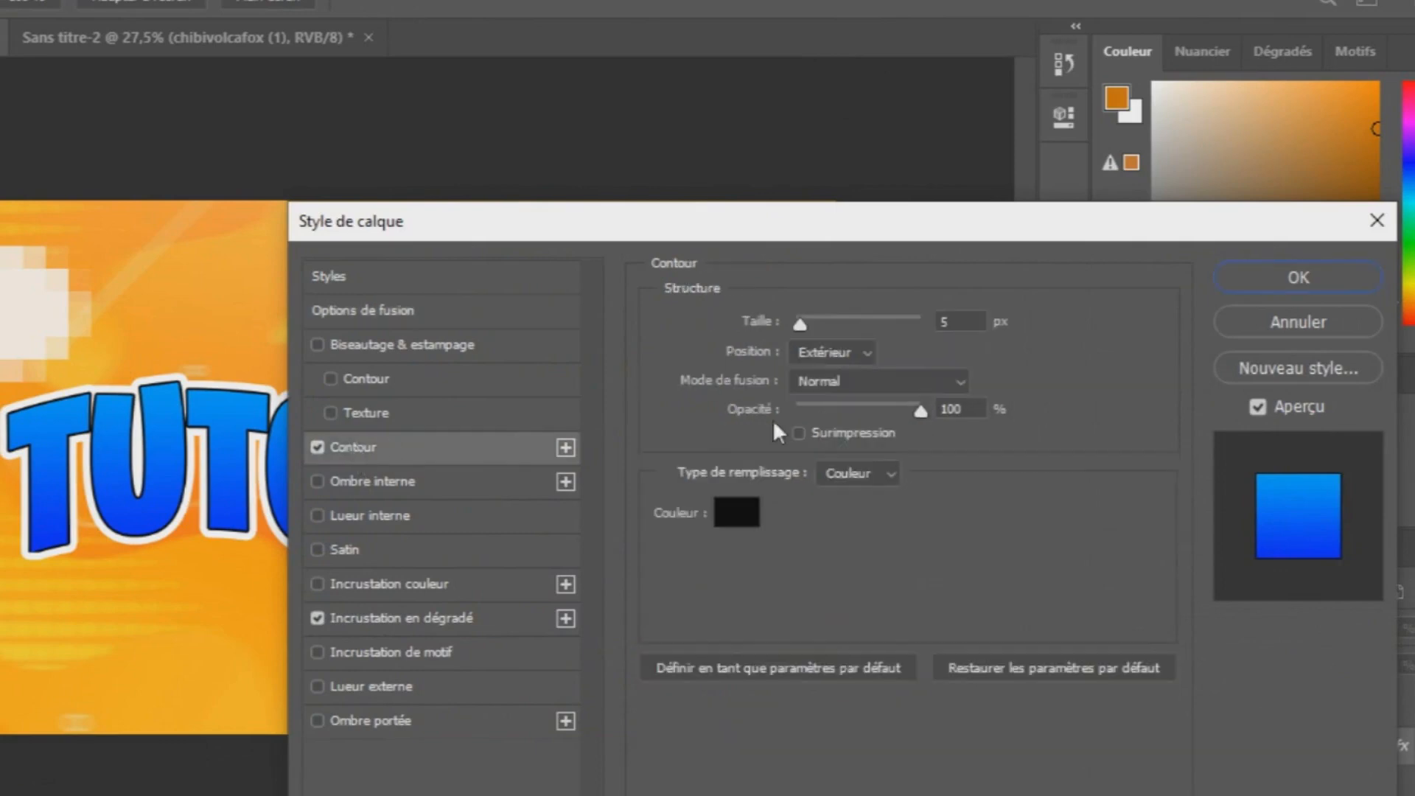
pyautogui.click(938, 322)
pyautogui.write('10')
pyautogui.click(737, 513)
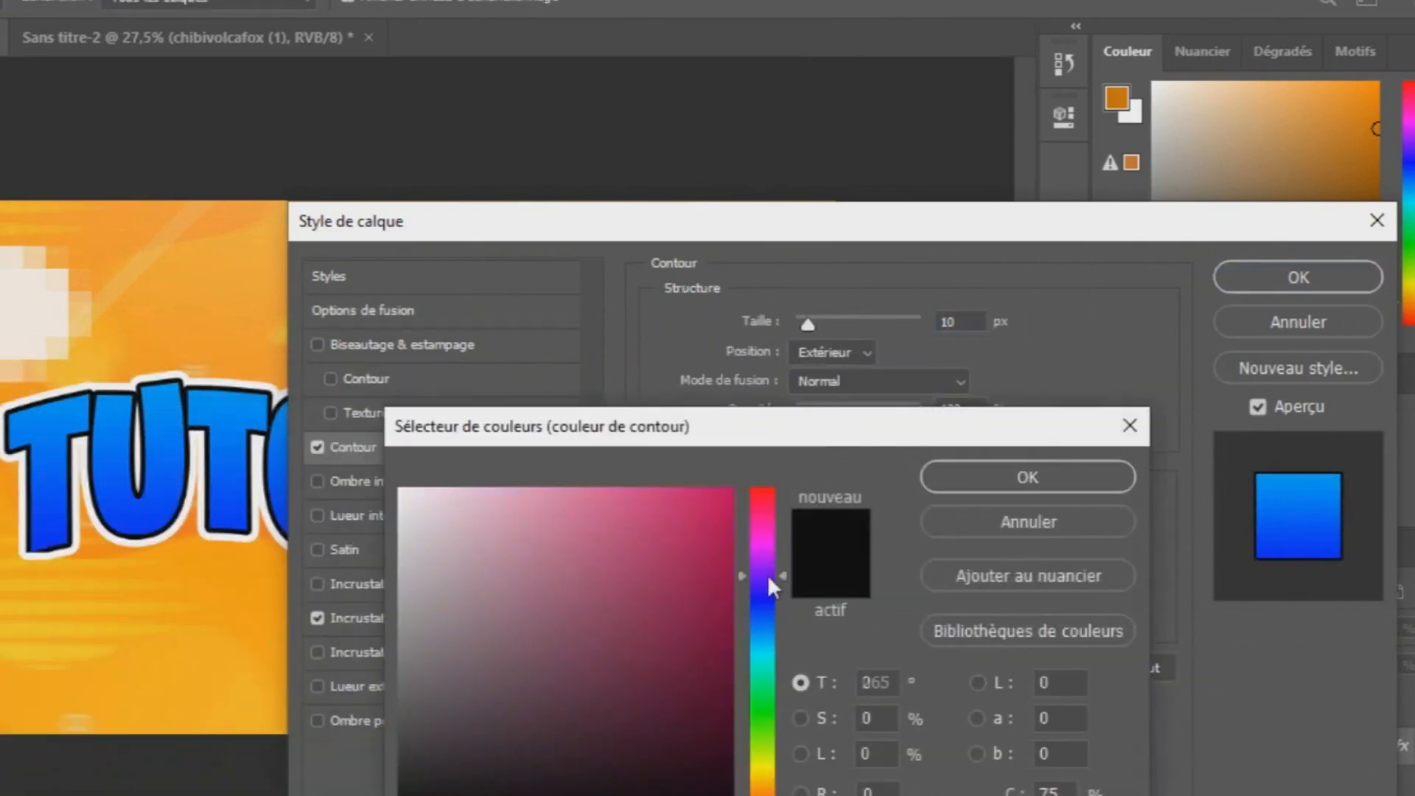
pyautogui.click(763, 574)
pyautogui.click(733, 730)
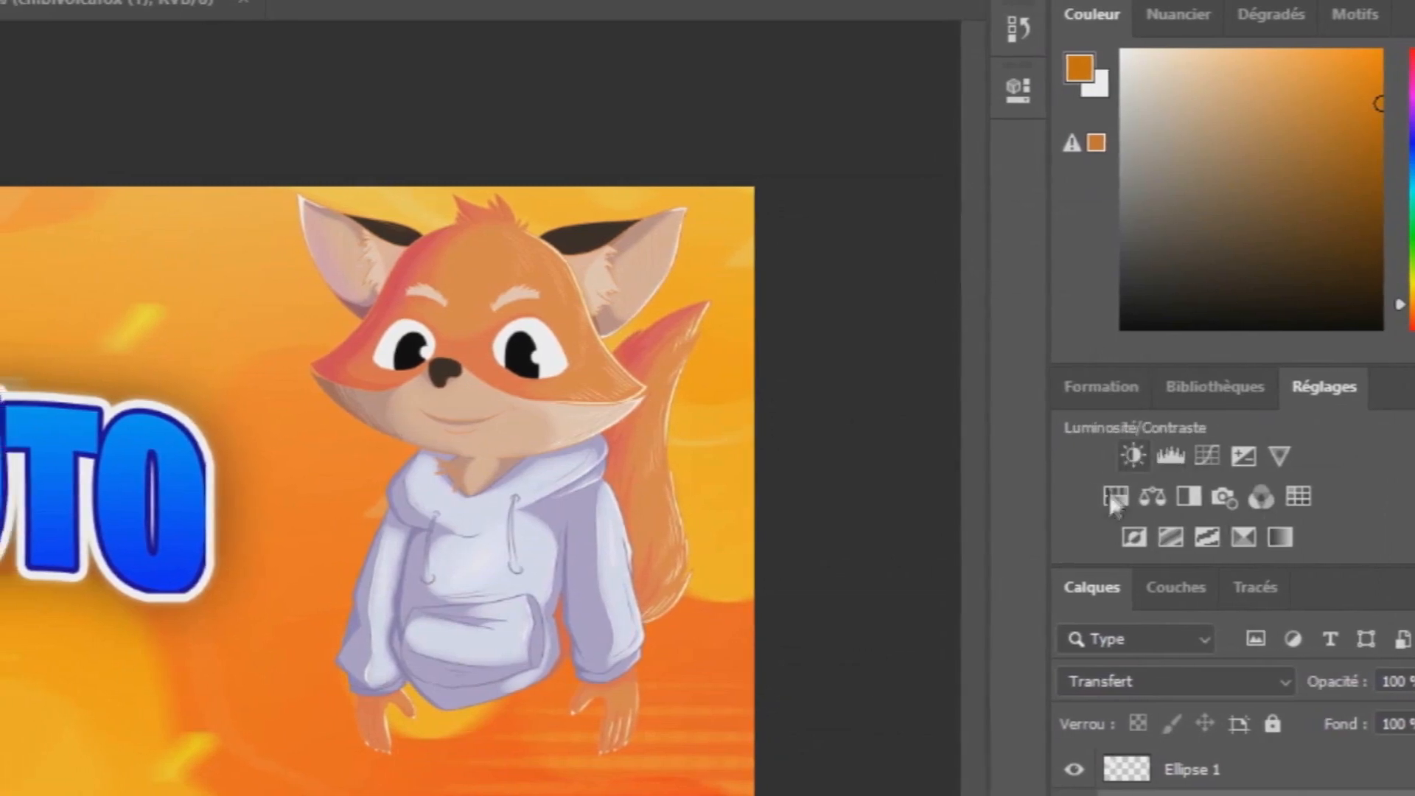
# - Try a Hue/Saturation adjustment above the Ellipse 1 layer by varying its sliders
pyautogui.click(1127, 496)
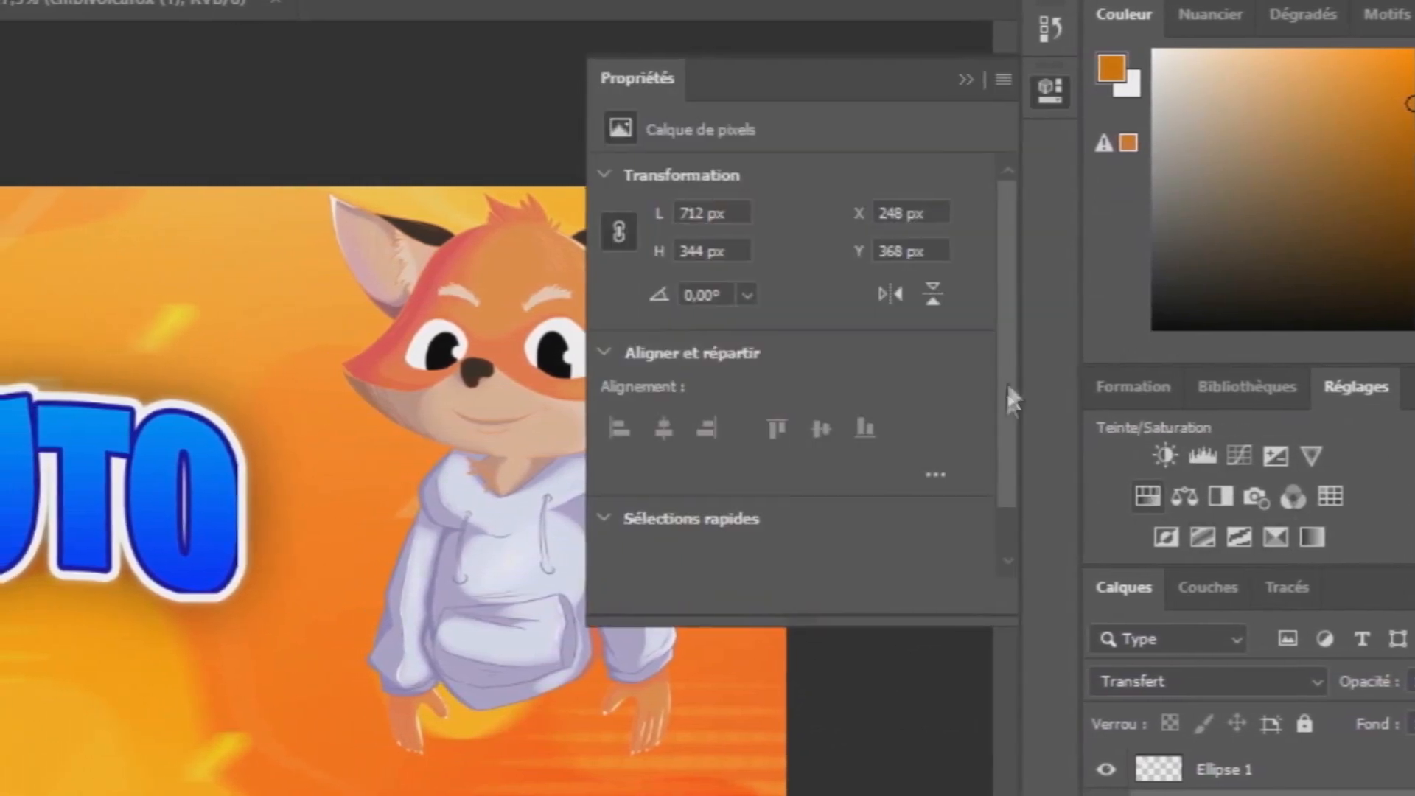
pyautogui.moveTo(799, 287)
pyautogui.mouseDown()
pyautogui.moveTo(880, 277)
pyautogui.moveTo(818, 292)
pyautogui.mouseUp()
pyautogui.moveTo(1360, 792); pyautogui.dragTo(1389, 775)
pyautogui.moveTo(864, 346); pyautogui.dragTo(1080, 363)
pyautogui.moveTo(910, 286)
pyautogui.mouseDown()
pyautogui.moveTo(840, 293)
pyautogui.moveTo(899, 309)
pyautogui.mouseUp()
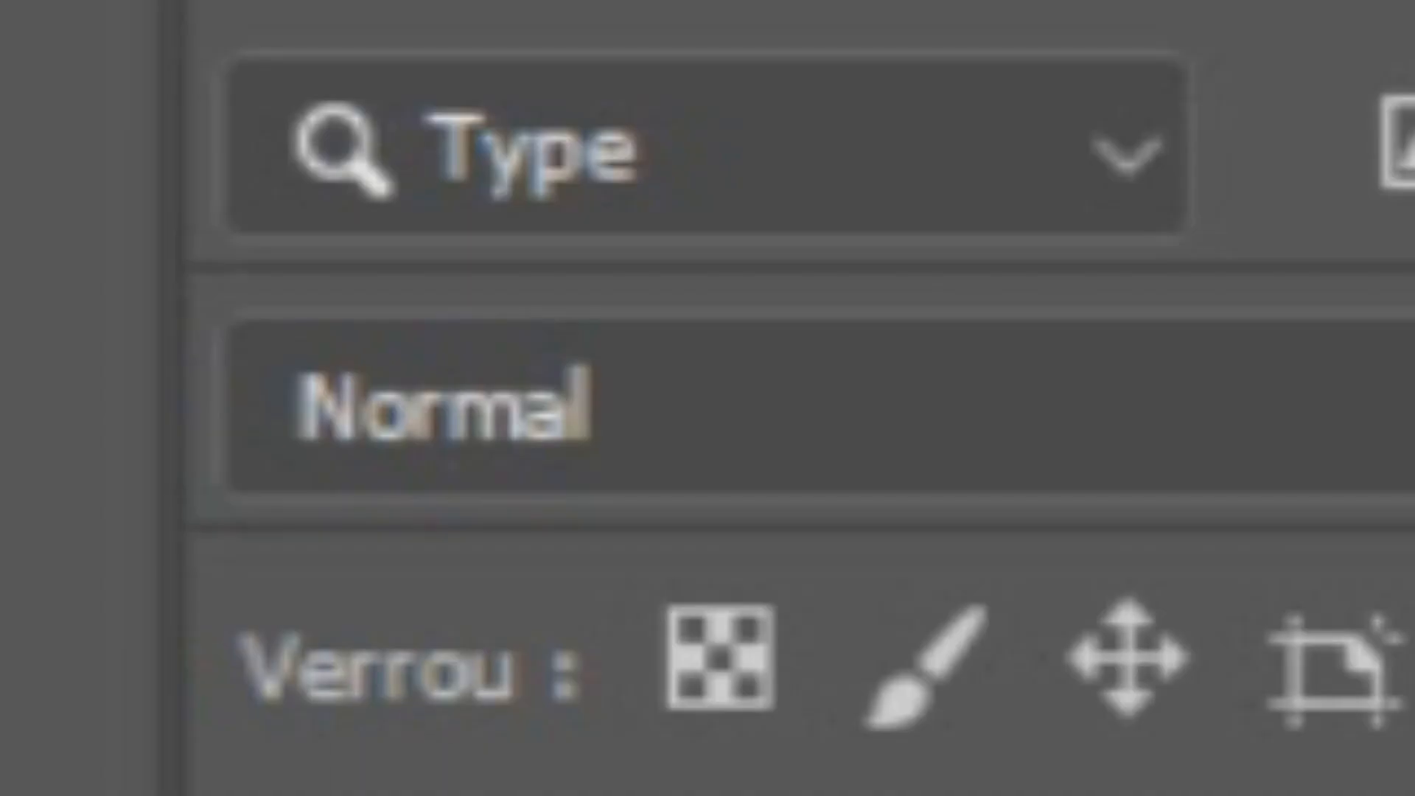
# - Paint an orange scribble over the TUTO text on Calque 1 and set that layer's blend mode to Densité couleur -
pyautogui.moveTo(275, 270); pyautogui.dragTo(421, 627)
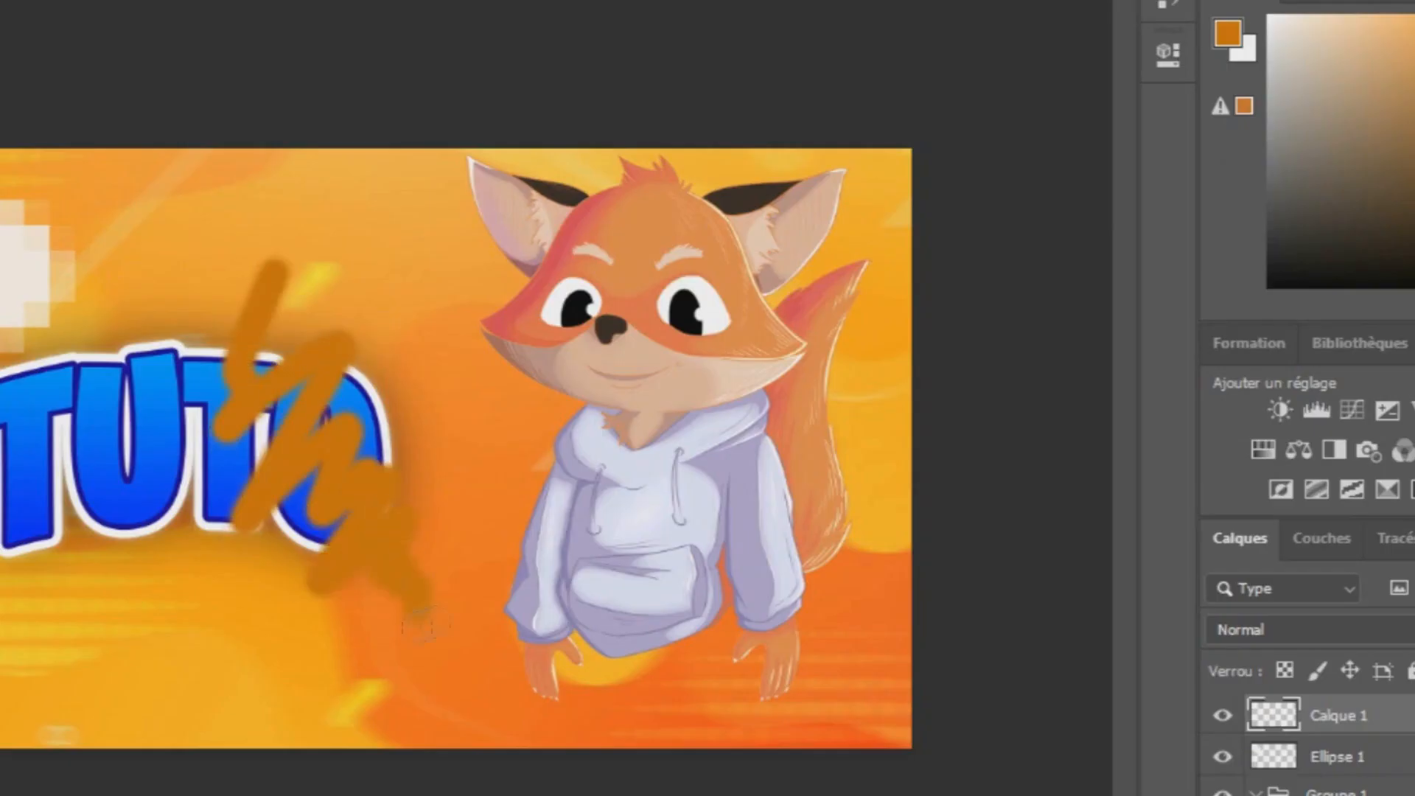
pyautogui.click(1329, 628)
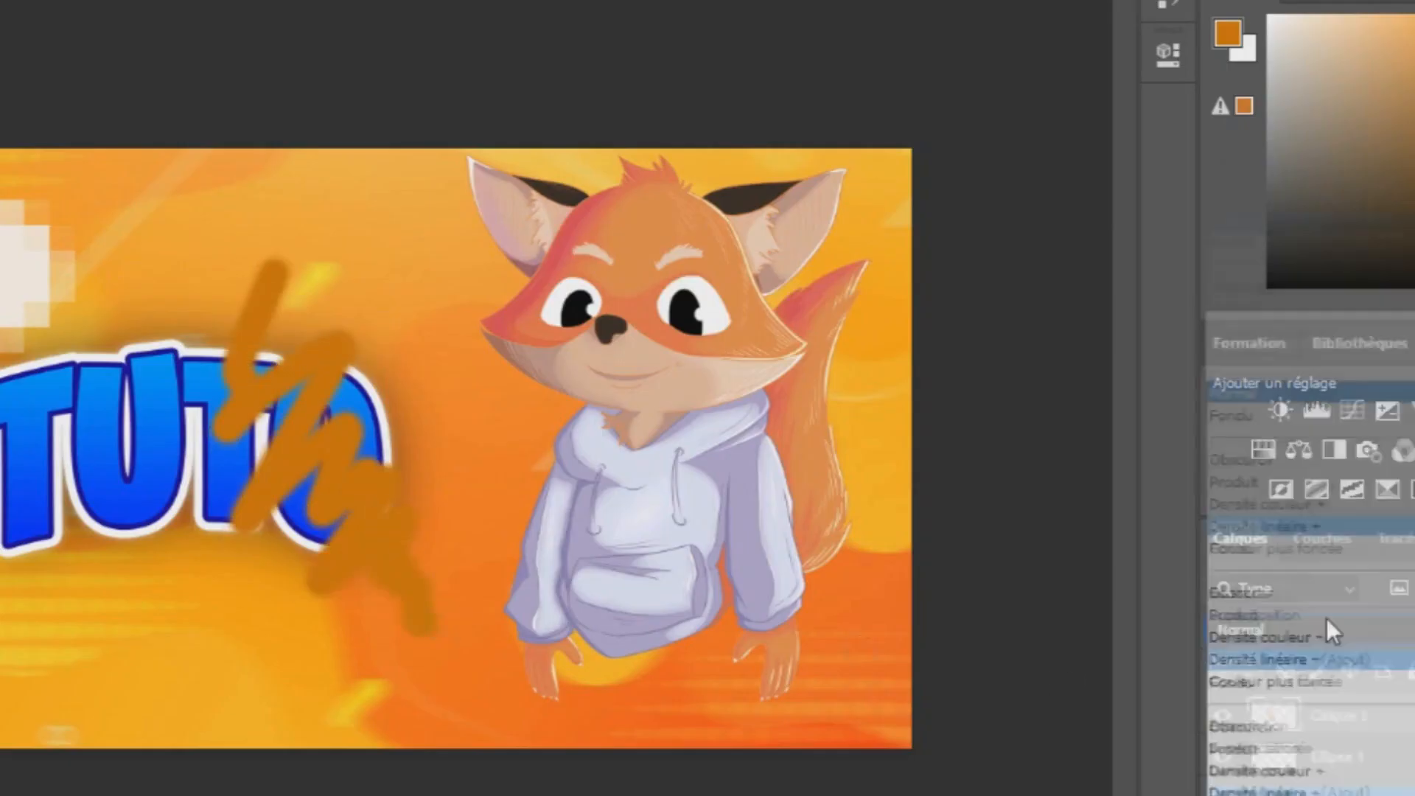
pyautogui.click(1293, 463)
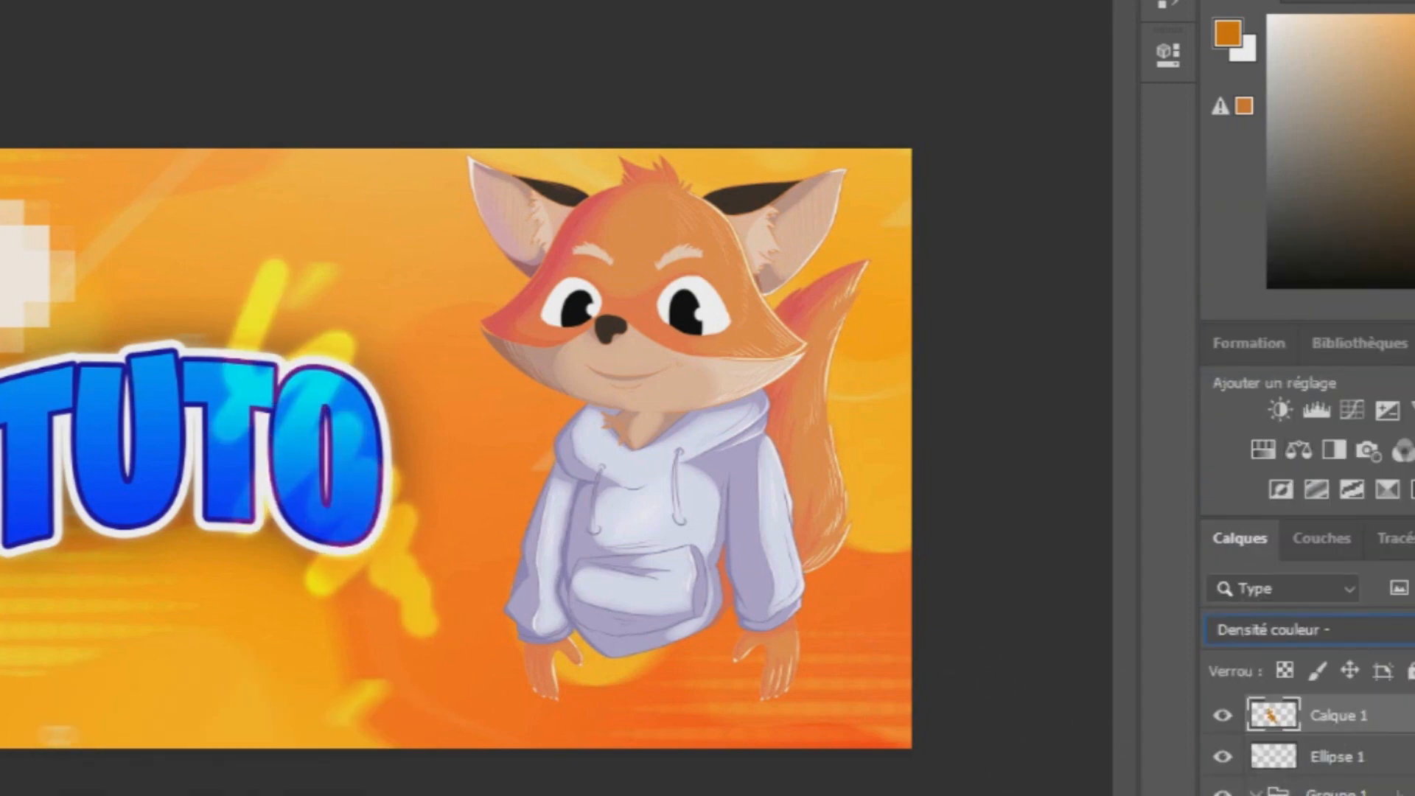
# - Clear the scribble from Calque 1 and paint a softer zigzag highlight across the TUTO letters
pyautogui.click(0, 0)
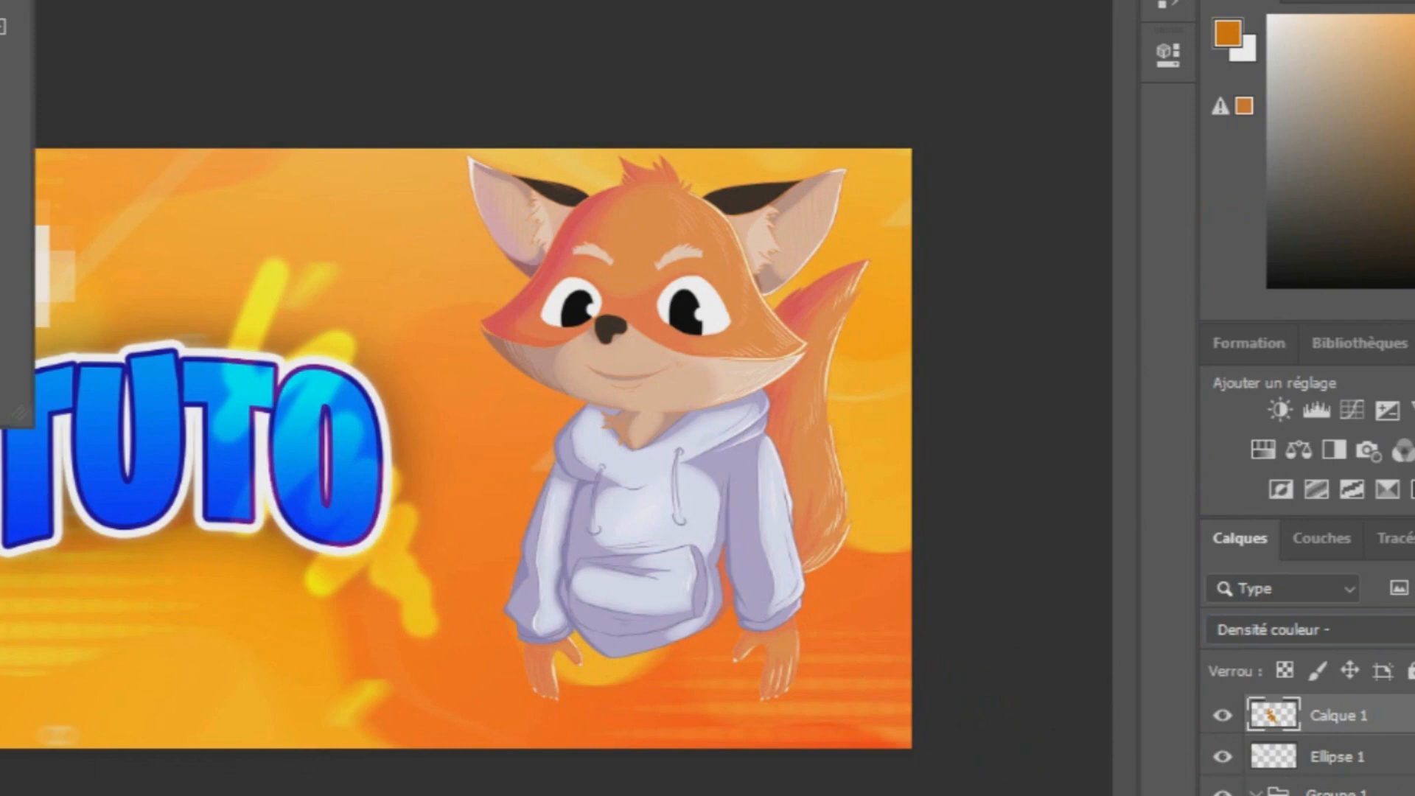
pyautogui.moveTo(300, 284)
pyautogui.mouseDown()
pyautogui.moveTo(286, 570)
pyautogui.moveTo(465, 601)
pyautogui.mouseUp()
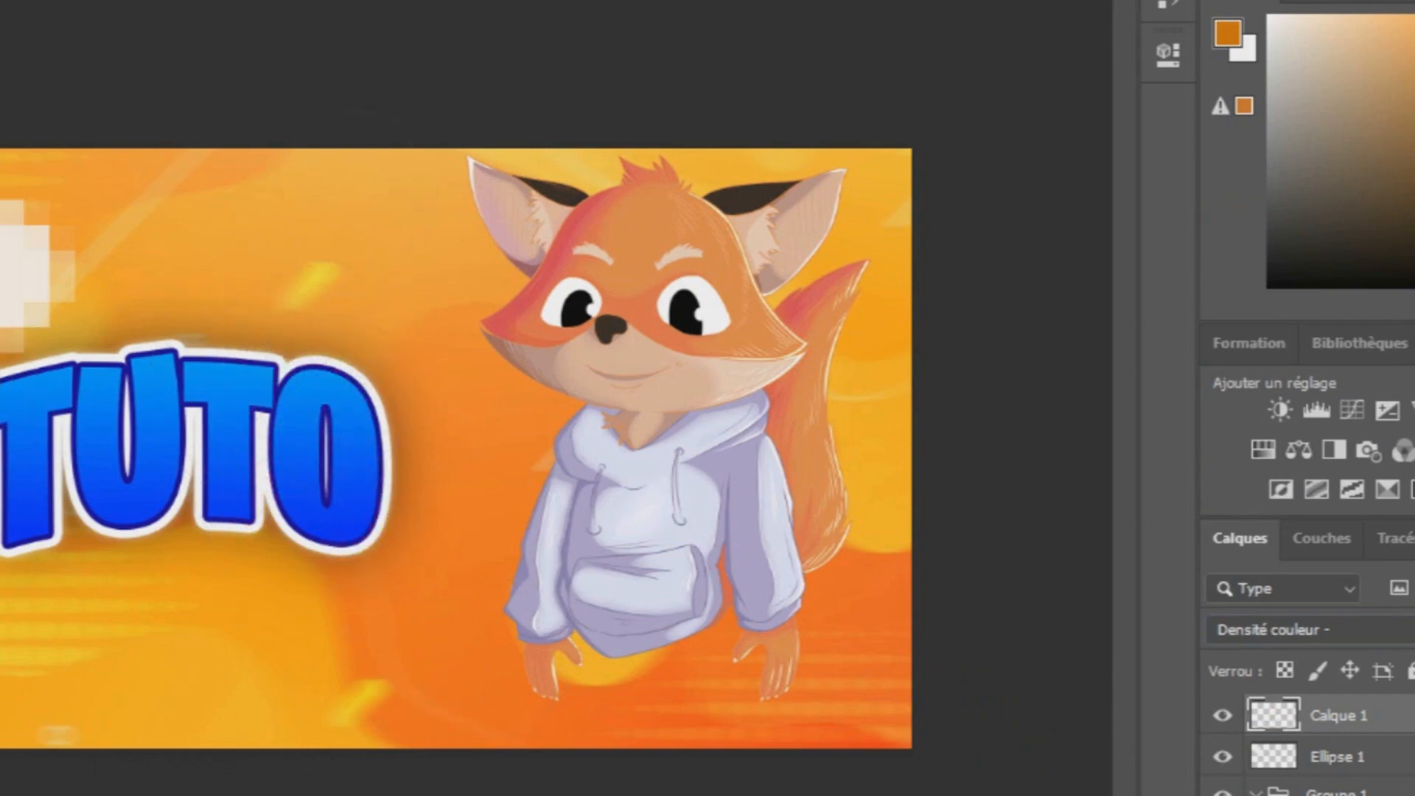
pyautogui.moveTo(15, 442)
pyautogui.mouseDown()
pyautogui.moveTo(159, 369)
pyautogui.moveTo(383, 568)
pyautogui.mouseUp()
# - Select the TUTO letter shapes, copy the highlights of Calque 1 inside them to a new layer, and hide Calque 1
pyautogui.scroll(-5, 1316, 735)
pyautogui.click(1334, 715)
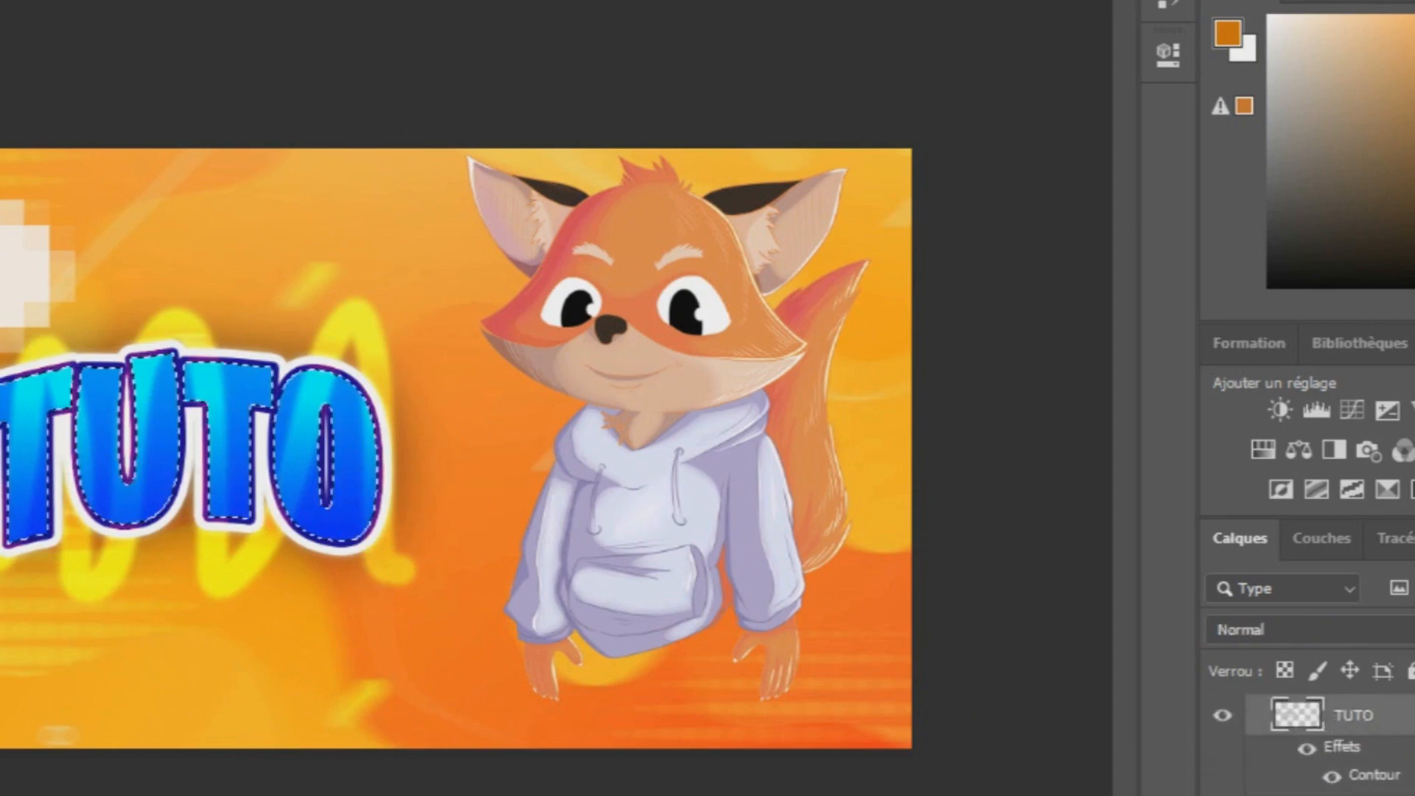
pyautogui.scroll(5, 1312, 737)
pyautogui.click(1335, 715)
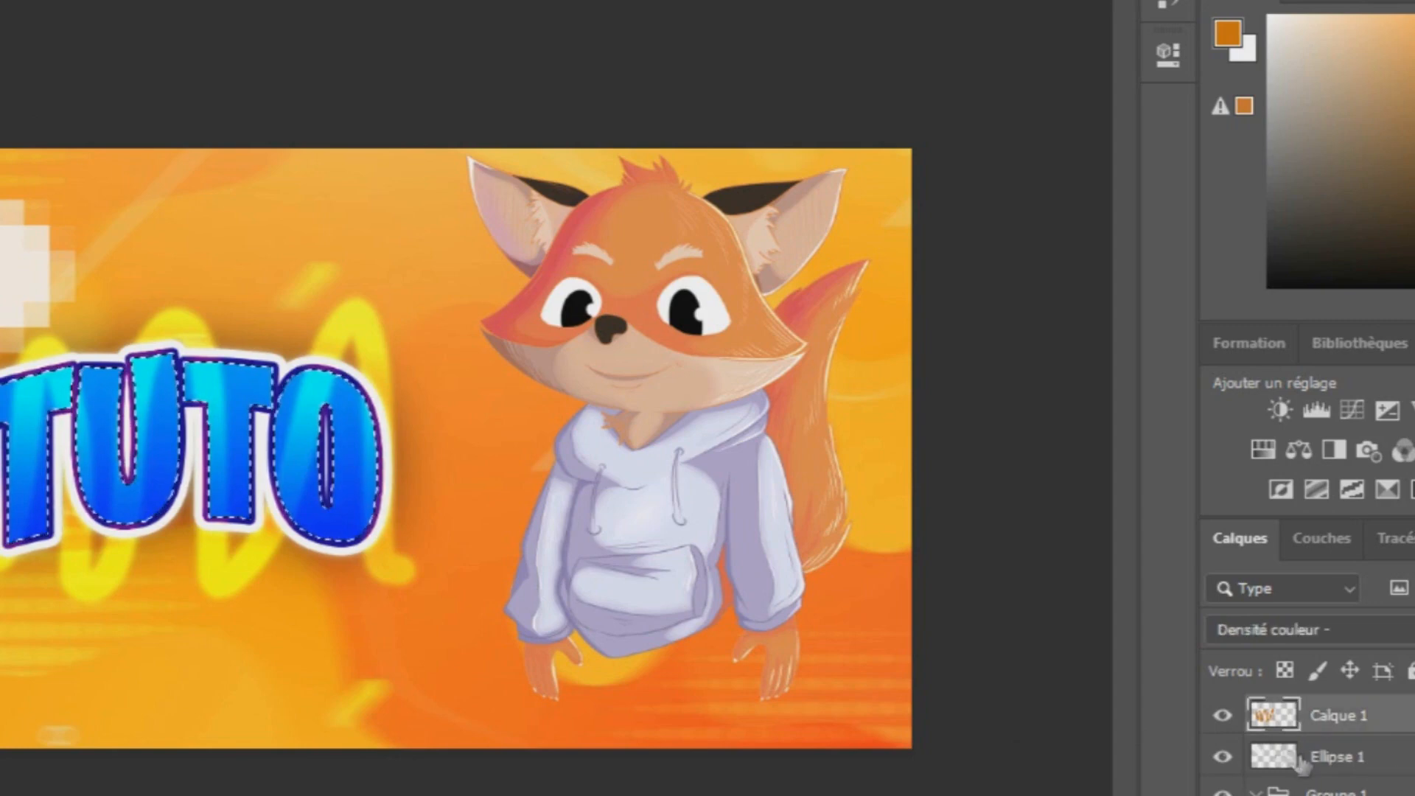
pyautogui.rightClick(301, 435)
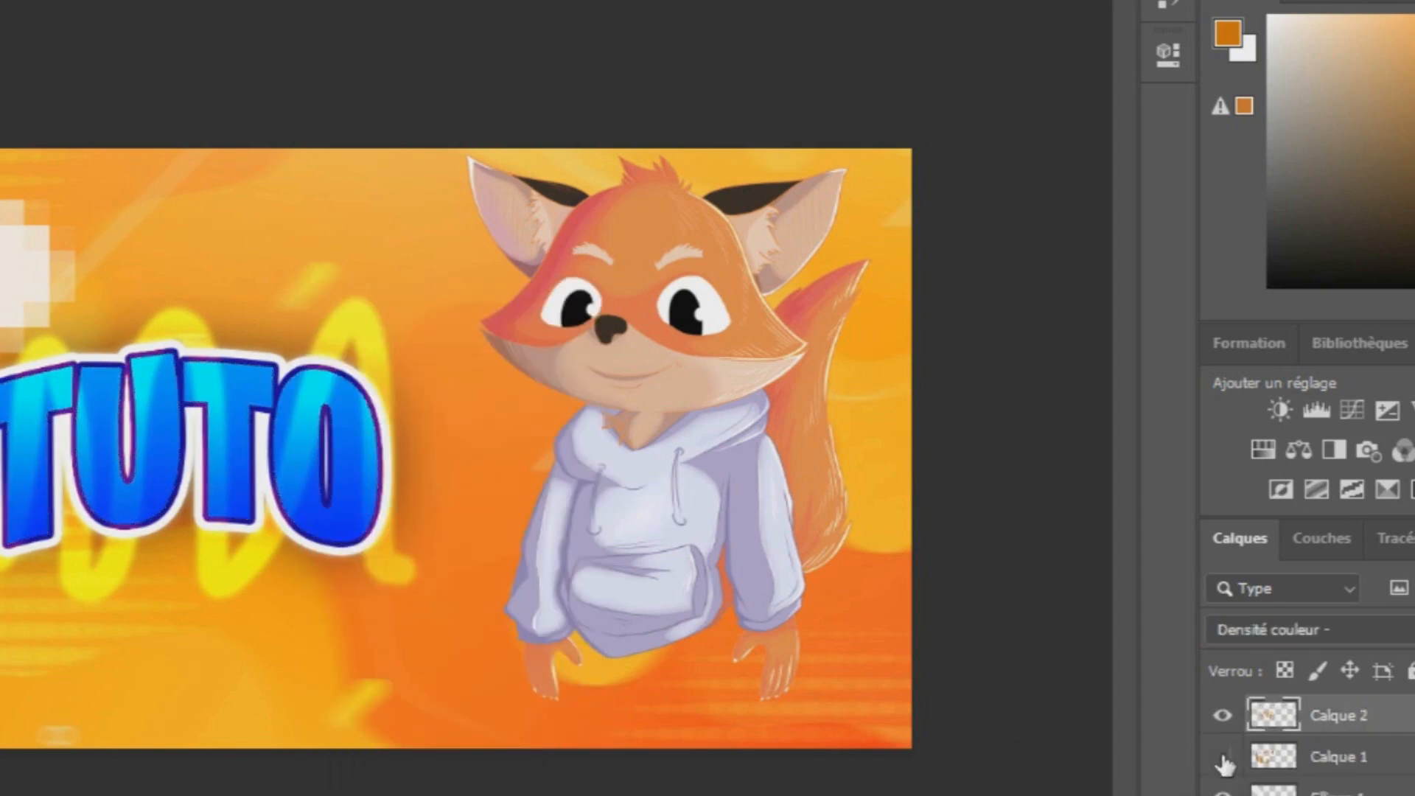
pyautogui.click(1223, 758)
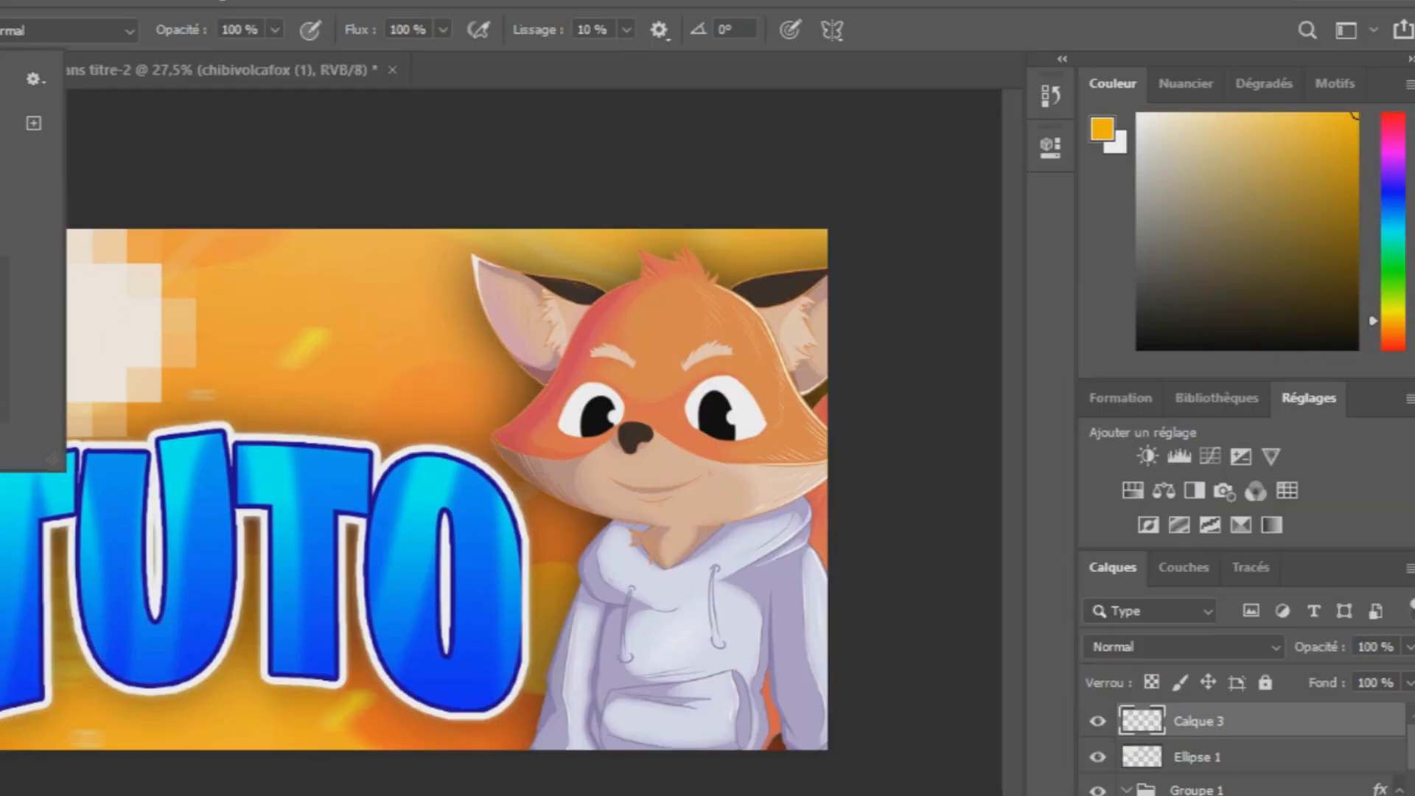
# - Paint a yellow-orange glow around the edges of the banner on Calque 3 with a large soft brush
pyautogui.click(70, 147)
pyautogui.click(0, 30)
pyautogui.click(78, 189)
pyautogui.moveTo(11, 221)
pyautogui.mouseDown()
pyautogui.moveTo(698, 234)
pyautogui.moveTo(850, 266)
pyautogui.moveTo(871, 332)
pyautogui.moveTo(861, 276)
pyautogui.moveTo(871, 576)
pyautogui.moveTo(929, 765)
pyautogui.moveTo(81, 767)
pyautogui.mouseUp()
# - Set Calque 3 to the Superposition blend mode at 50 % opacity and compare the banner with and without it
pyautogui.click(1183, 647)
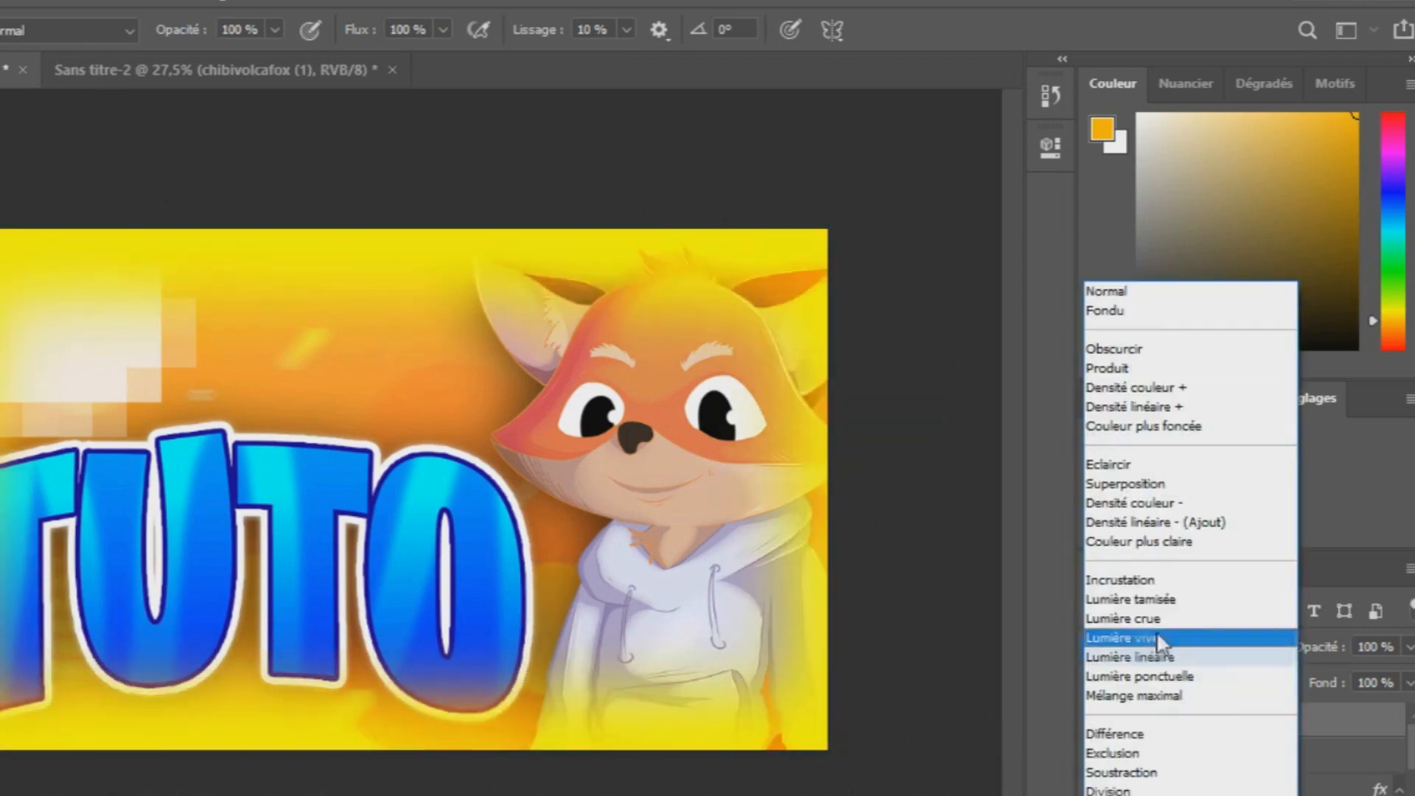
pyautogui.click(1154, 484)
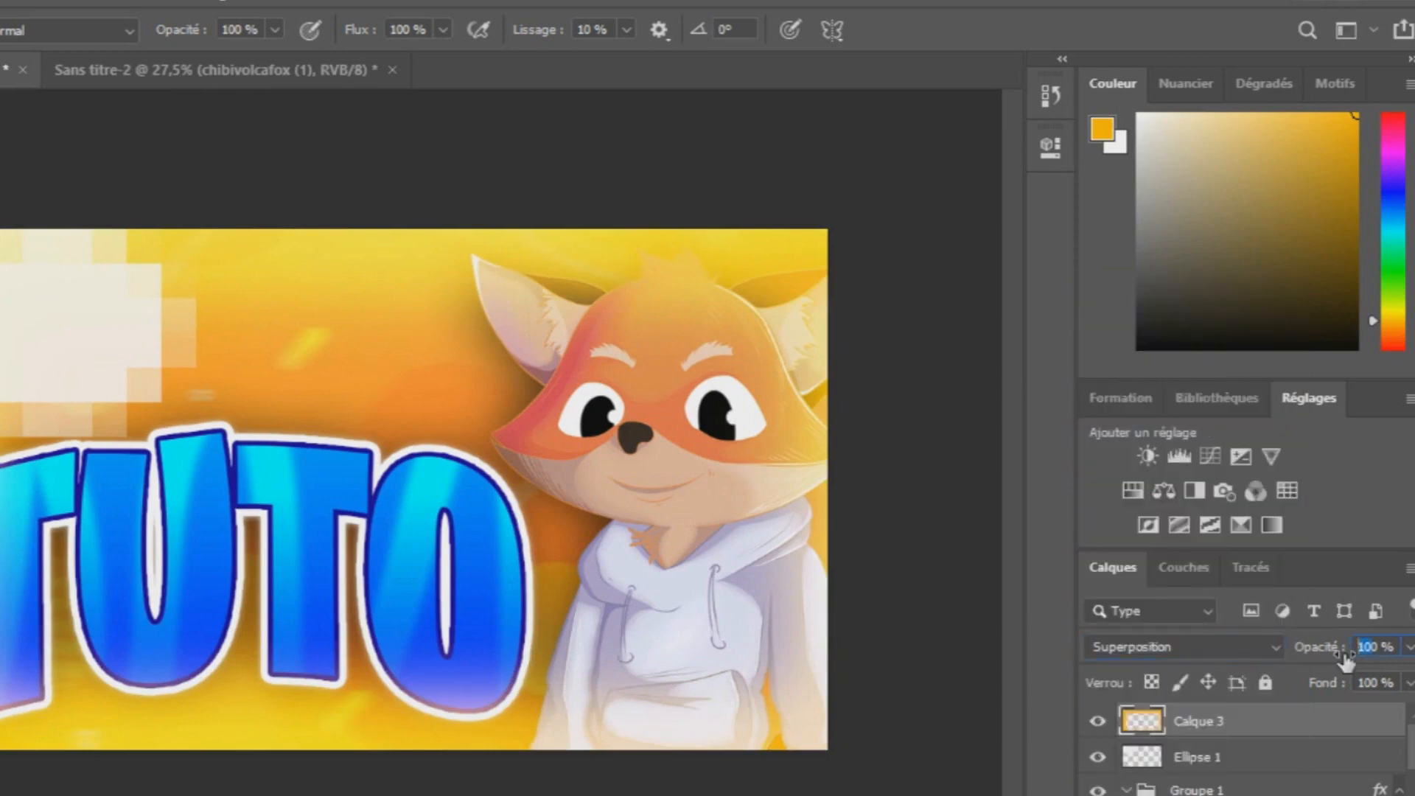
pyautogui.press('Return')
pyautogui.click(1098, 724)
pyautogui.click(1098, 724)
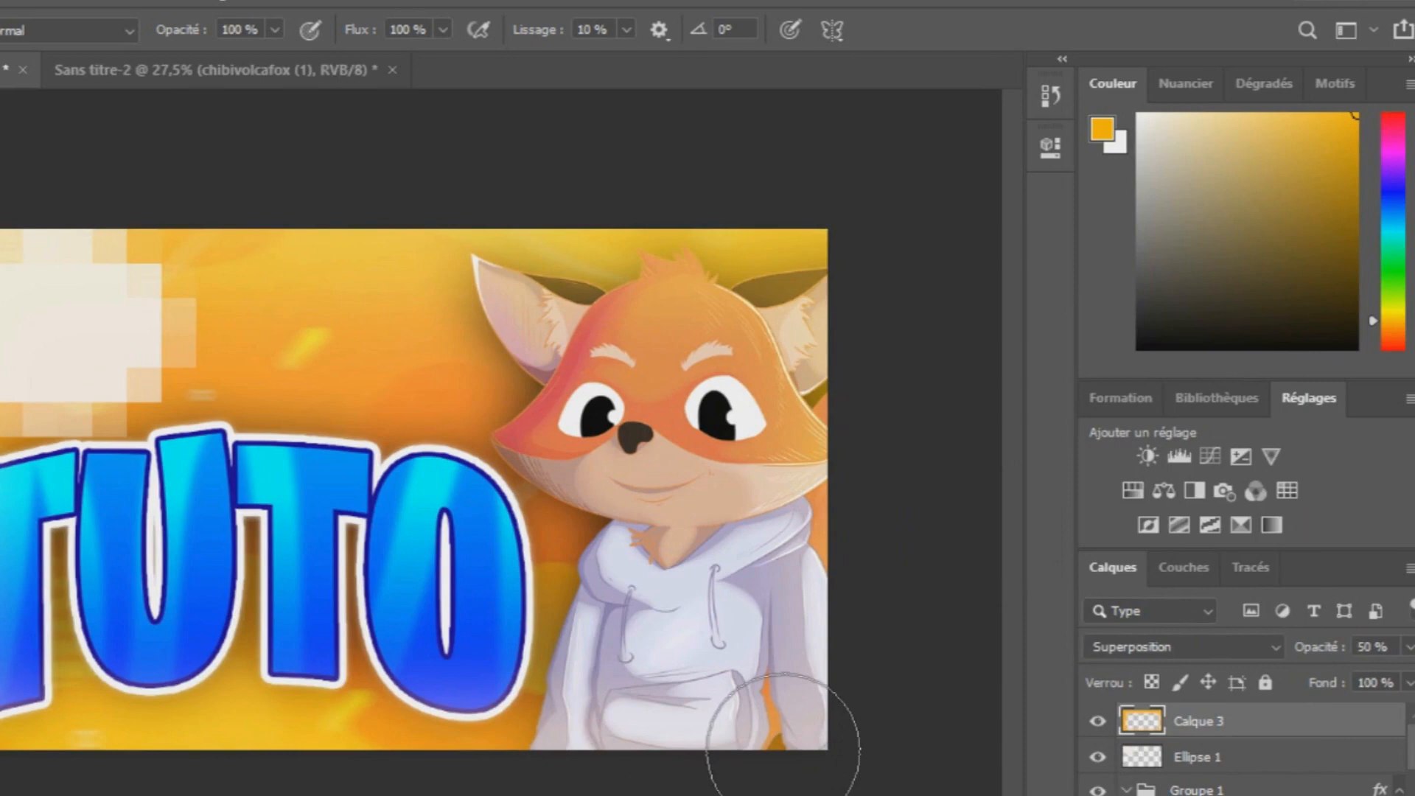